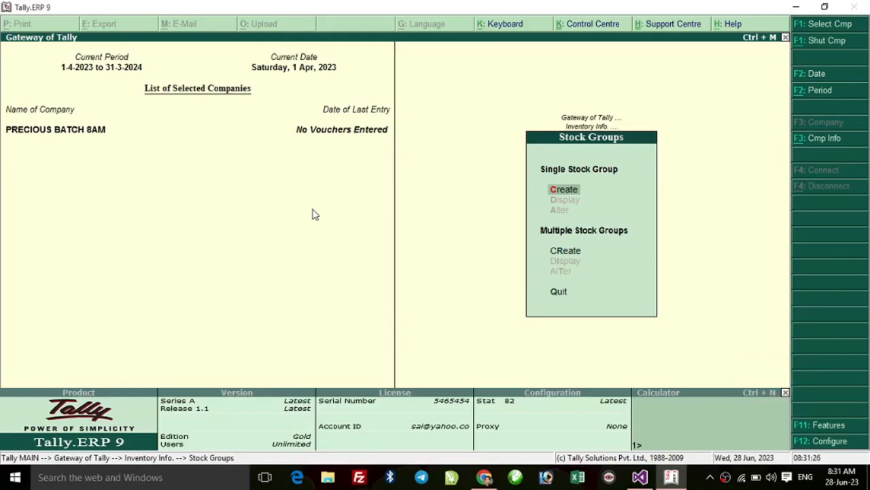
# Create a single stock group named COMPUTER under Primary, with adding item quantities set to No.
pyautogui.press('Return')
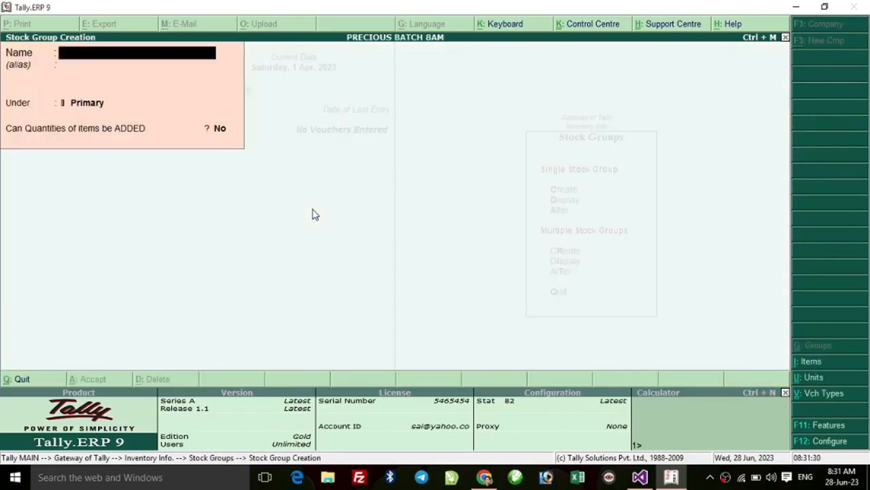
pyautogui.write('COMPUTER')
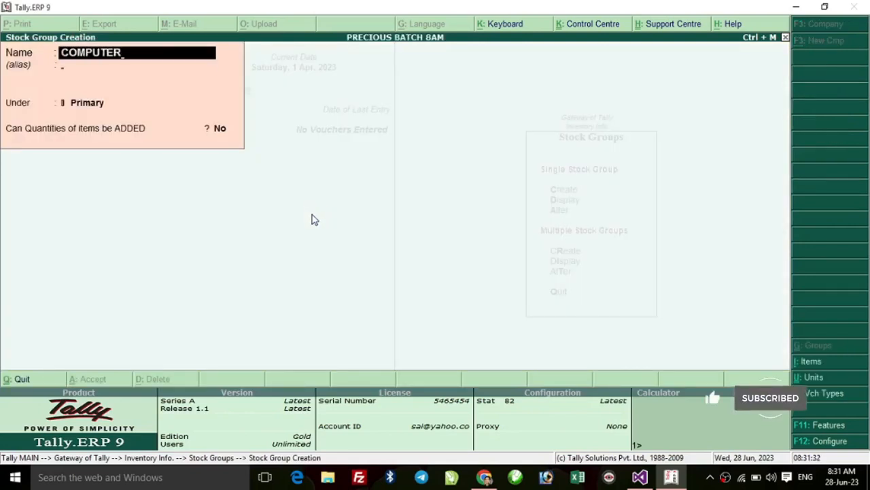
pyautogui.press('Return')
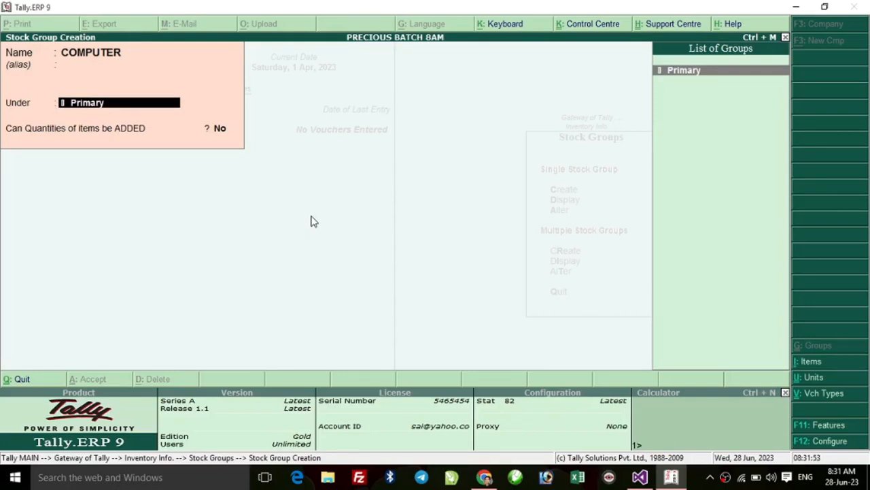
pyautogui.press('Return')
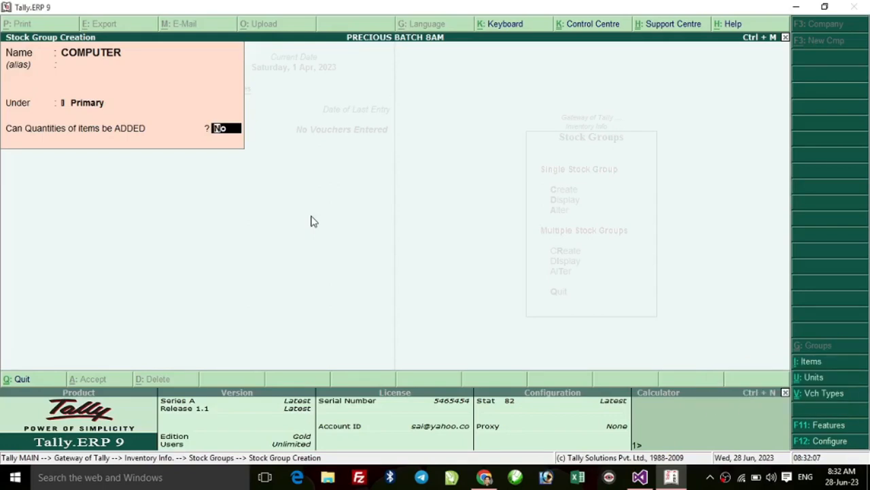
pyautogui.press('Return')
pyautogui.press('Return')
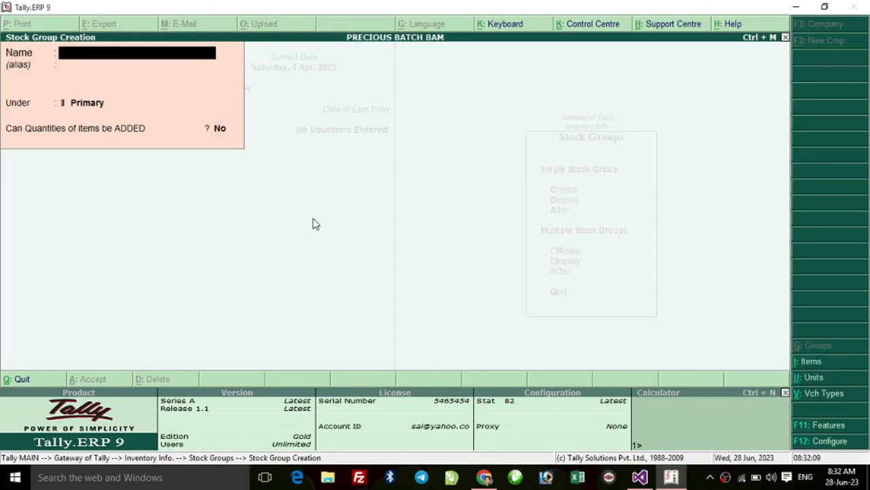
# Create a stock group named ACCESSORIES under COMPUTER, with adding item quantities set to Yes.
pyautogui.write('ACCESSORIES')
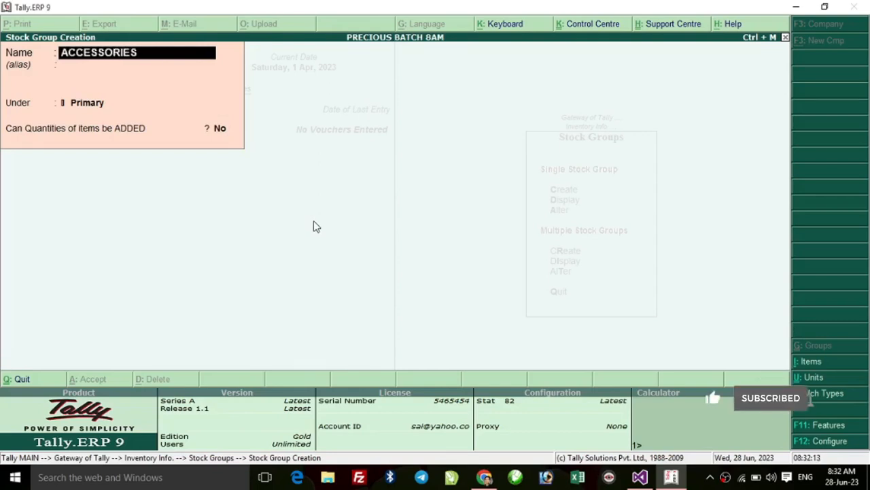
pyautogui.press('Return')
pyautogui.press('Return')
pyautogui.press('Down')
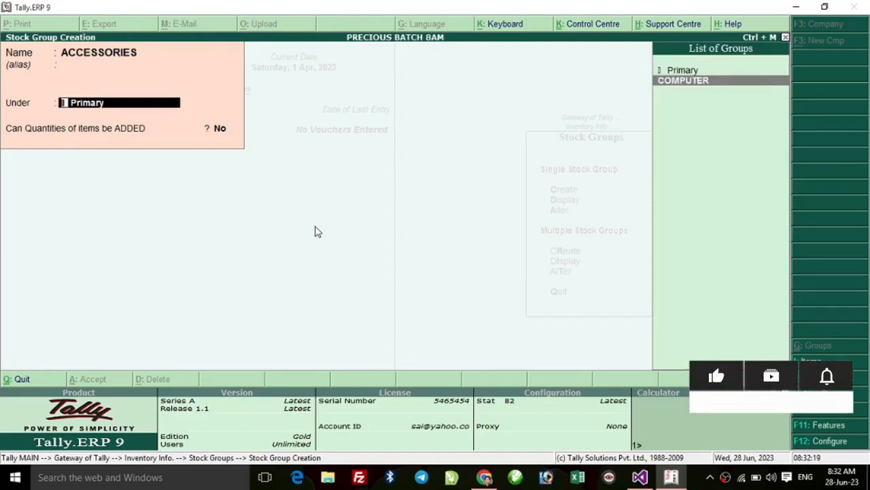
pyautogui.press('Return')
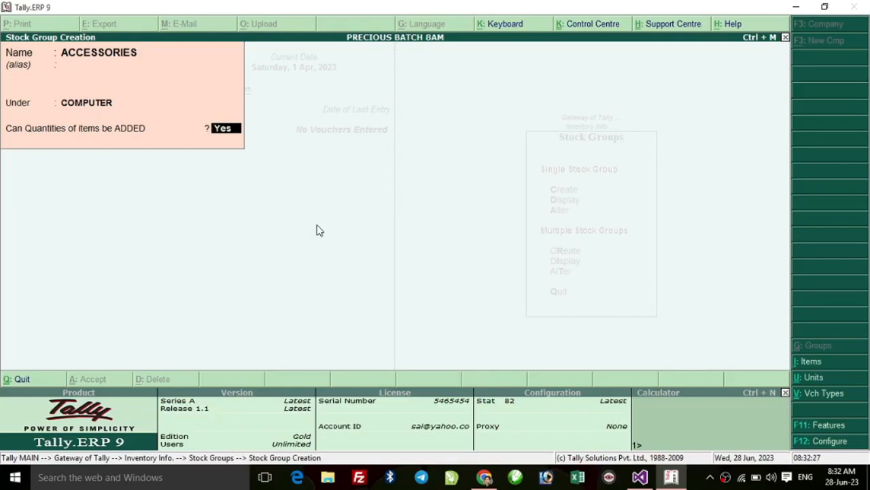
pyautogui.press('BackSpace')
pyautogui.press('Up')
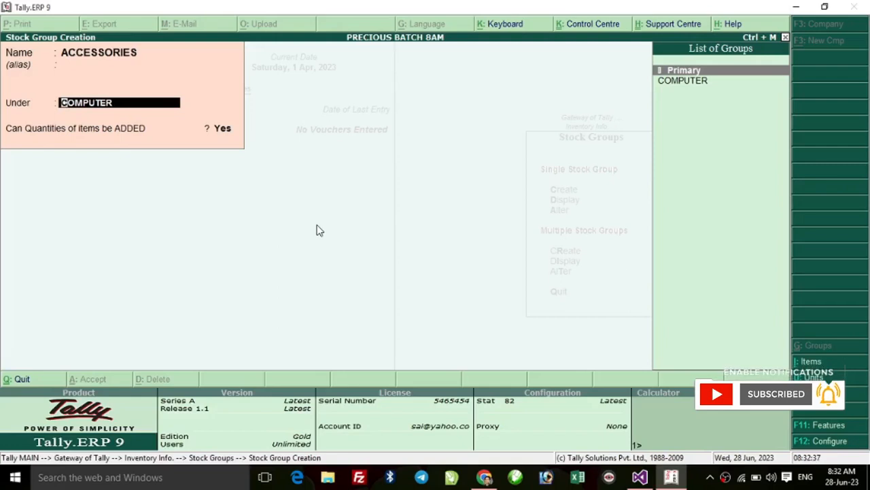
pyautogui.press('Down')
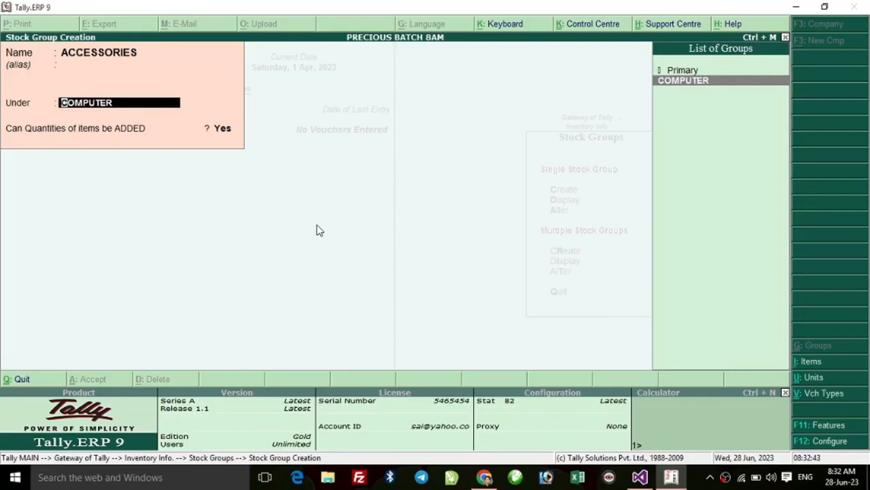
pyautogui.press('Return')
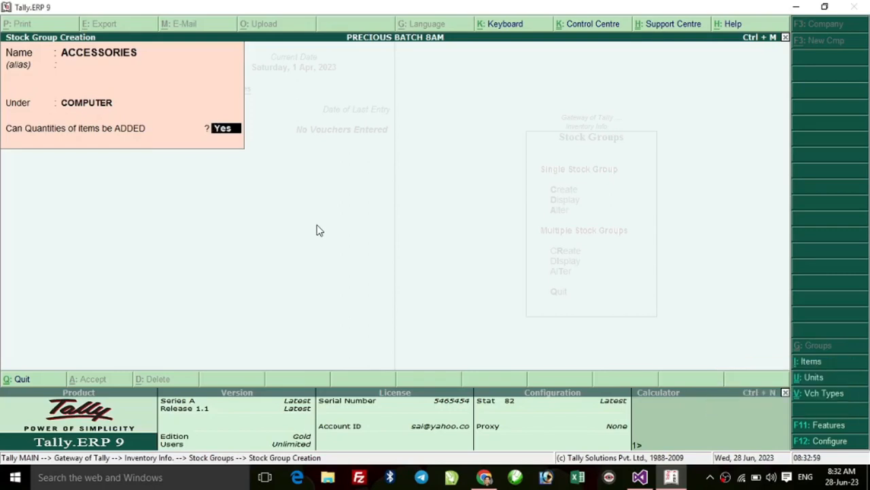
pyautogui.press('Return')
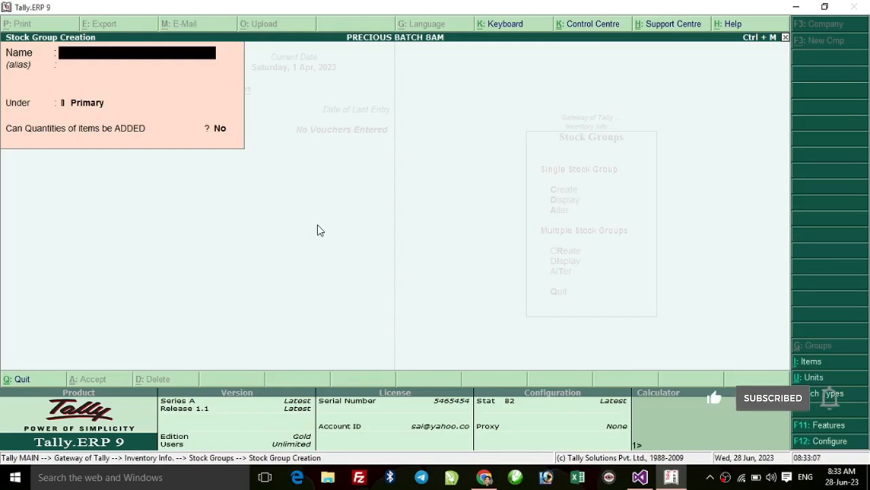
# Create a stock group named REGISTER under Primary, with adding item quantities set to No.
pyautogui.write('REGISTER')
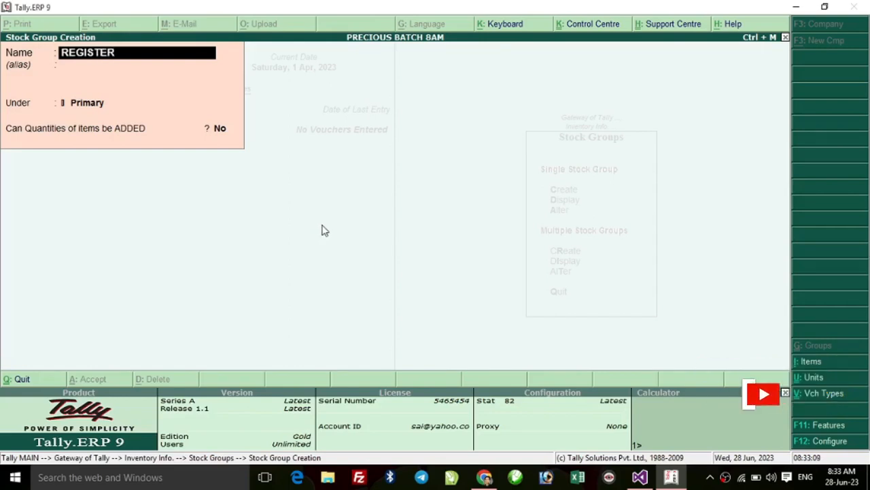
pyautogui.press('Return')
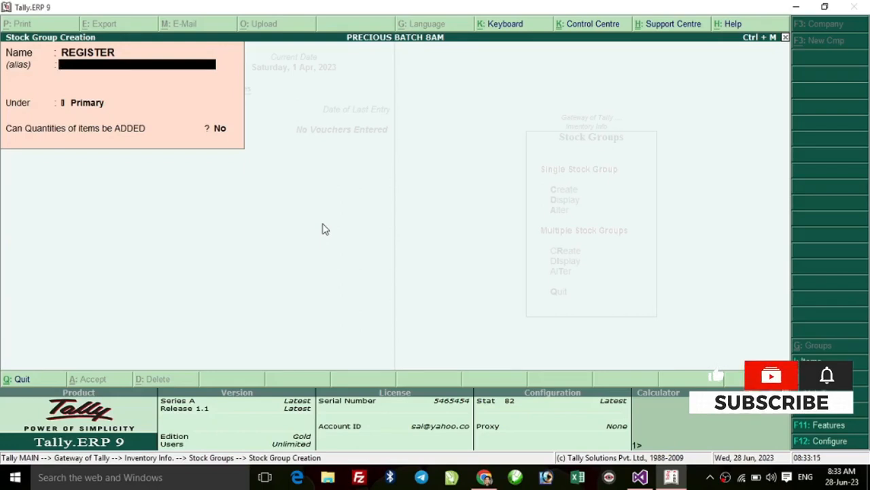
pyautogui.press('Return')
pyautogui.press('Return')
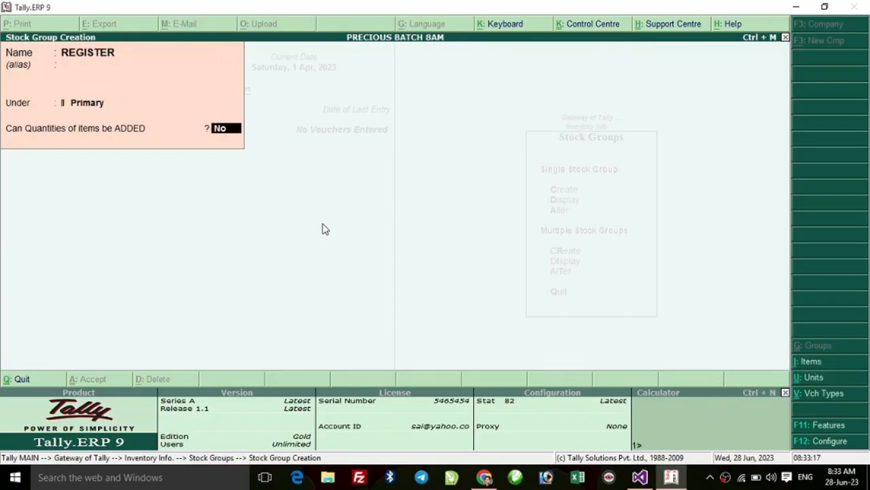
pyautogui.press('Return')
pyautogui.press('Return')
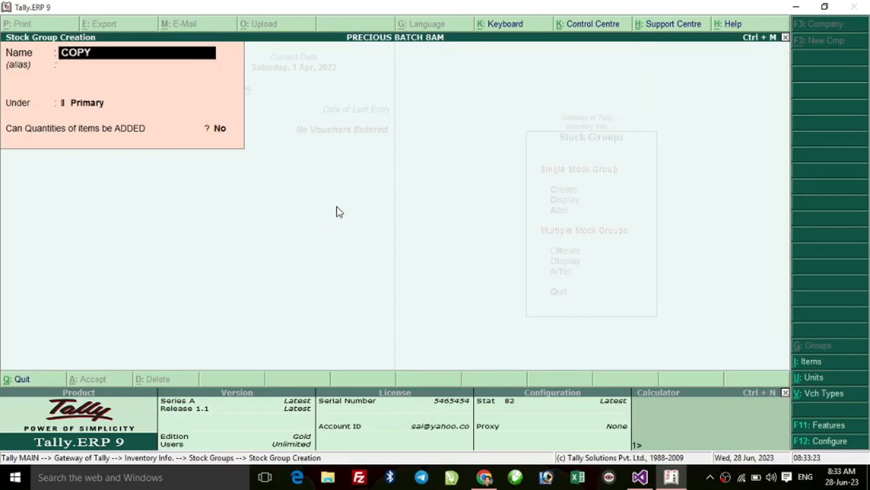
# Create a stock group named COPY under Primary, with adding item quantities set to No.
pyautogui.press('Return')
pyautogui.press('Return')
pyautogui.press('Return')
pyautogui.press('Return')
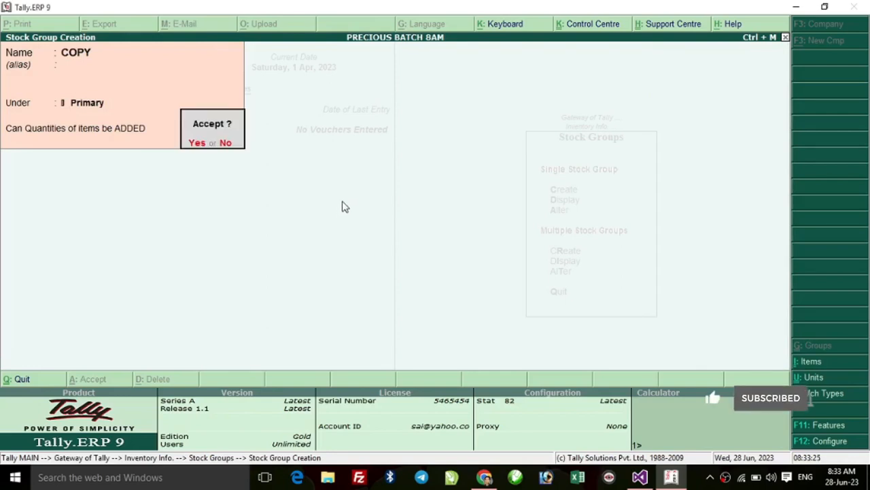
pyautogui.press('Return')
# Create a stock group named SERIES under Primary, with adding item quantities set to No.
pyautogui.write('SE')
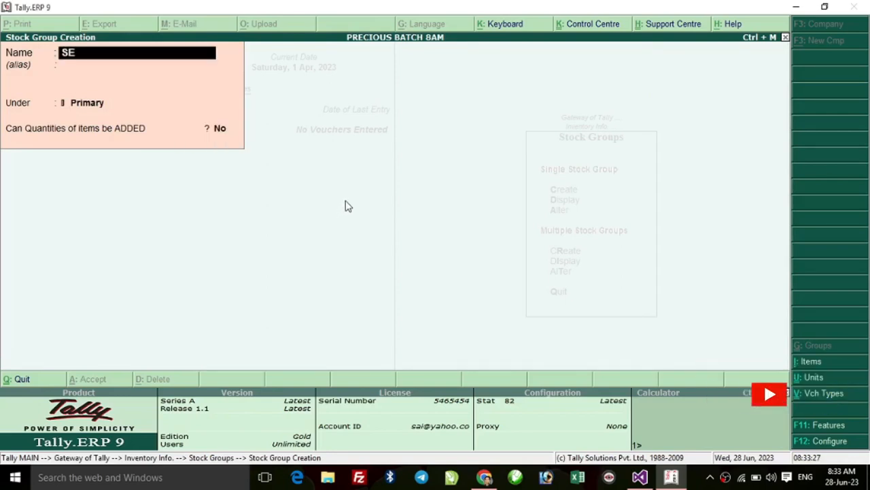
pyautogui.write('RIES')
pyautogui.press('Return')
pyautogui.press('Return')
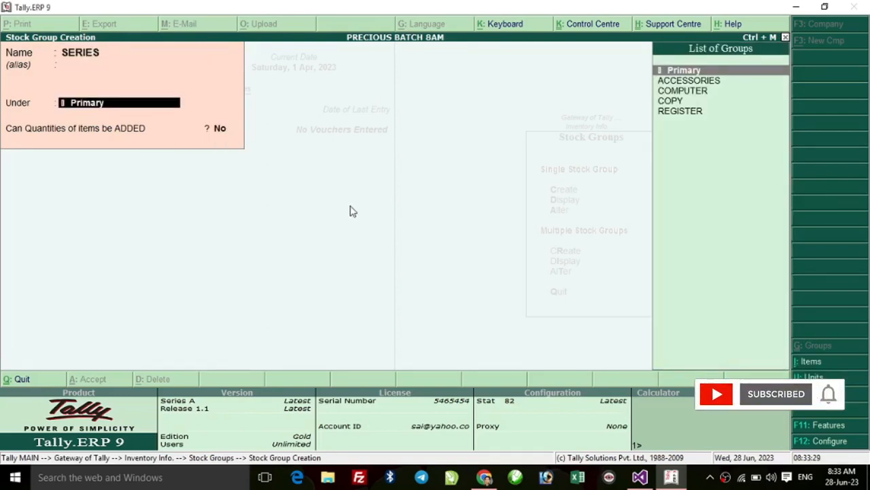
pyautogui.press('Return')
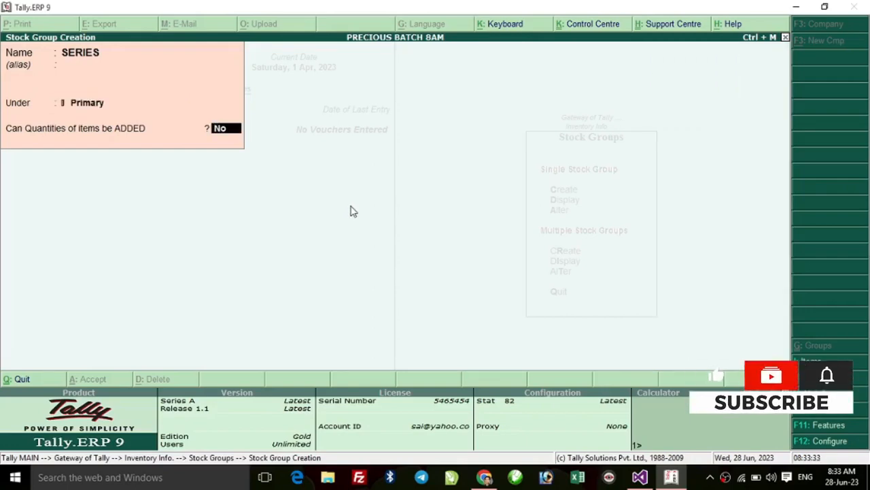
pyautogui.press('Return')
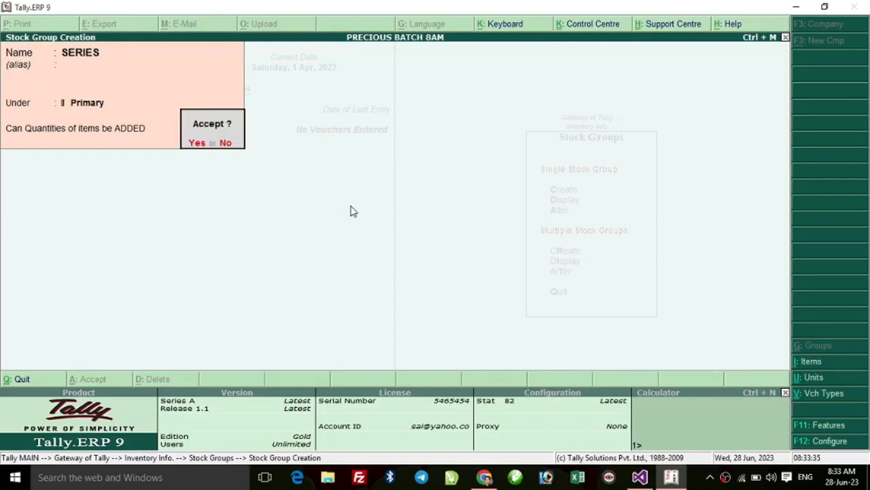
pyautogui.press('Return')
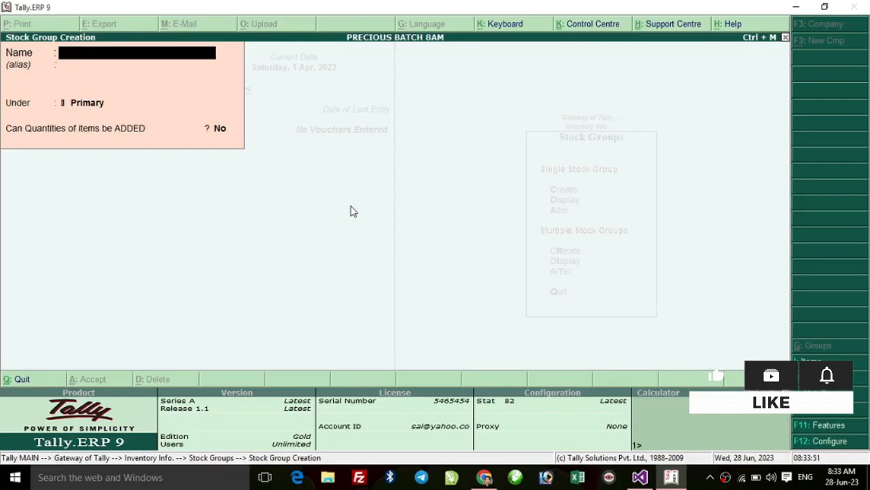
# Create a stock group named SYRUP under Primary, with adding item quantities set to No.
pyautogui.write('SYRUP')
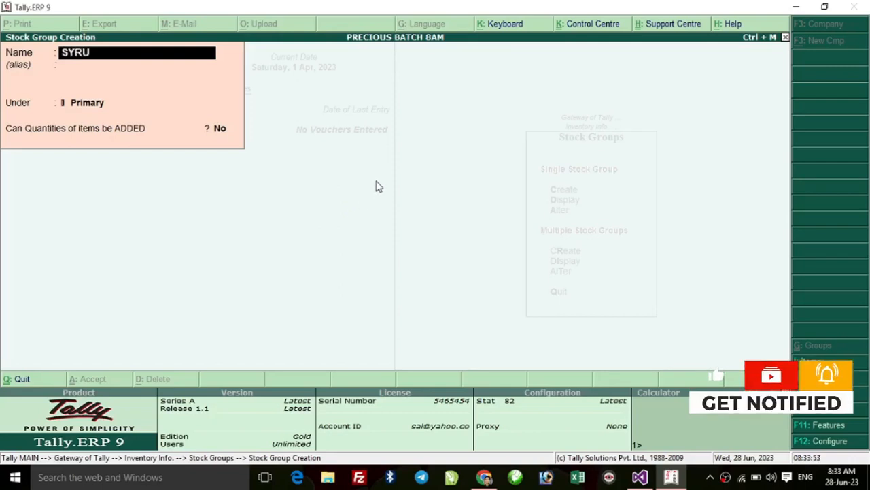
pyautogui.press('Return')
pyautogui.press('Return')
pyautogui.press('Return')
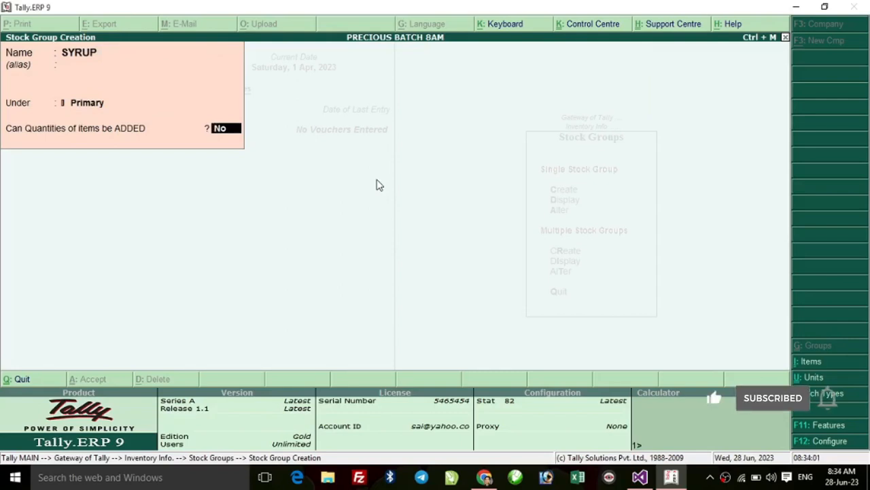
pyautogui.press('Return')
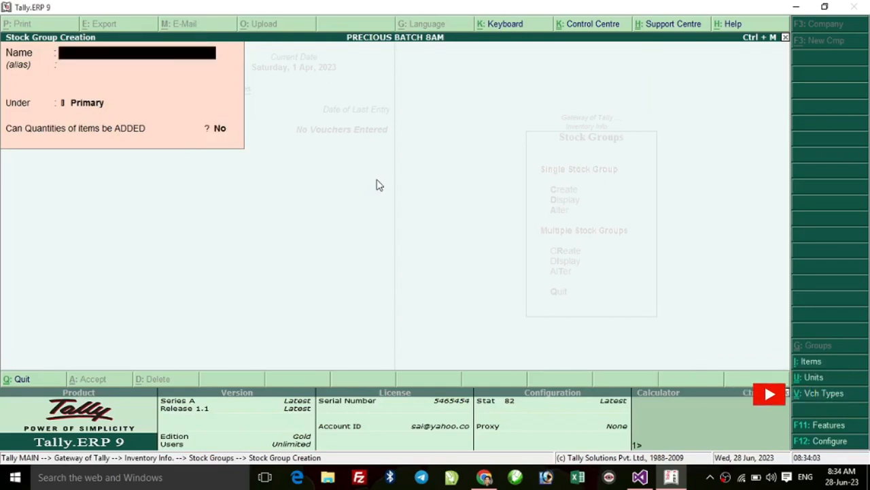
# Create a stock group named TAB under Primary, with adding item quantities set to No.
pyautogui.write('TAB')
pyautogui.press('Return')
pyautogui.press('Return')
pyautogui.press('Return')
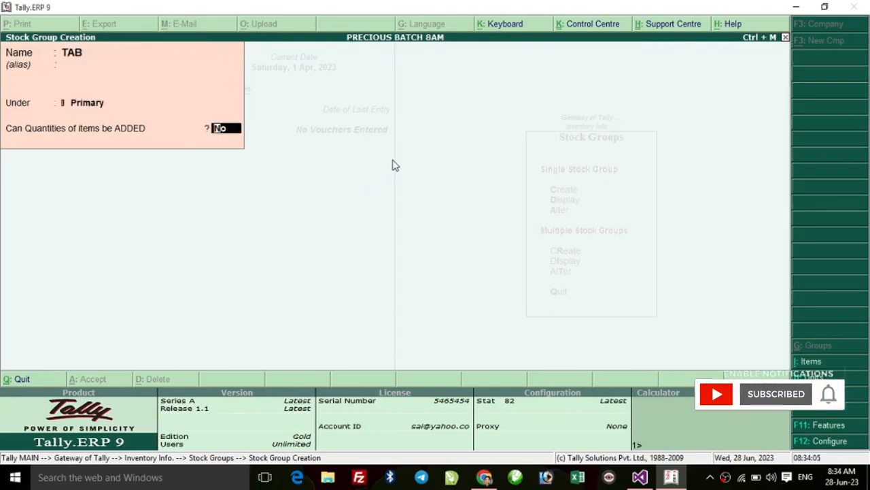
pyautogui.press('Return')
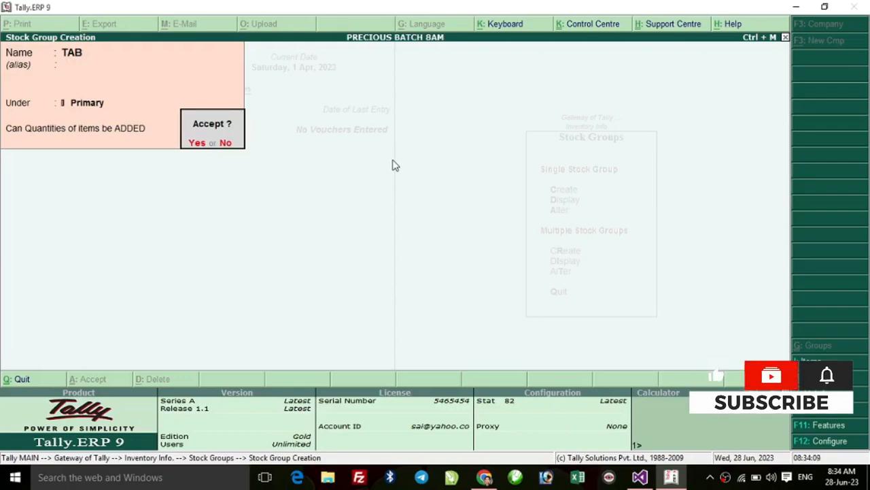
pyautogui.press('Return')
# Create a stock group named CAPSULE under Primary without adding item quantities, and leave stock group creation.
pyautogui.write('CAP')
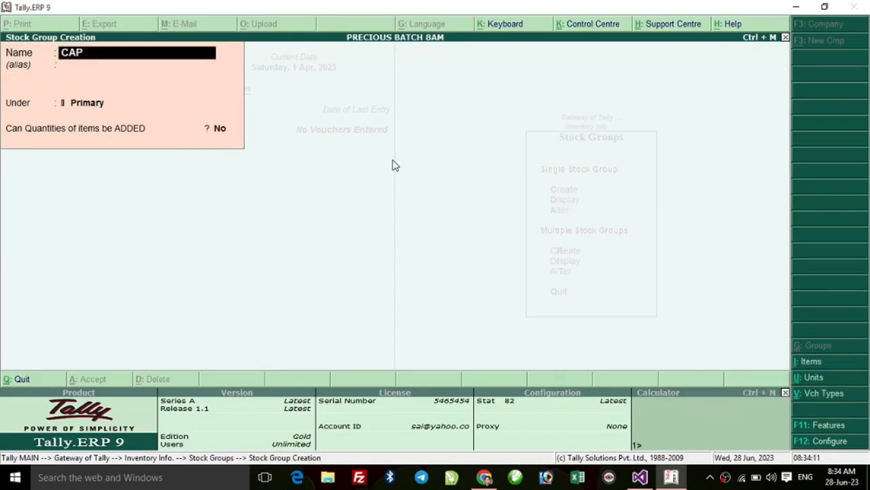
pyautogui.write('SULE')
pyautogui.press('Return')
pyautogui.press('Return')
pyautogui.press('Return')
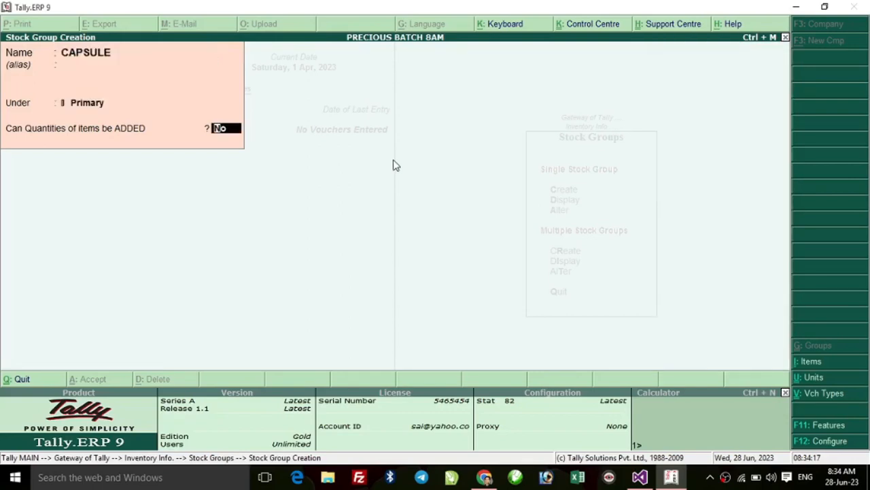
pyautogui.press('Return')
pyautogui.press('Return')
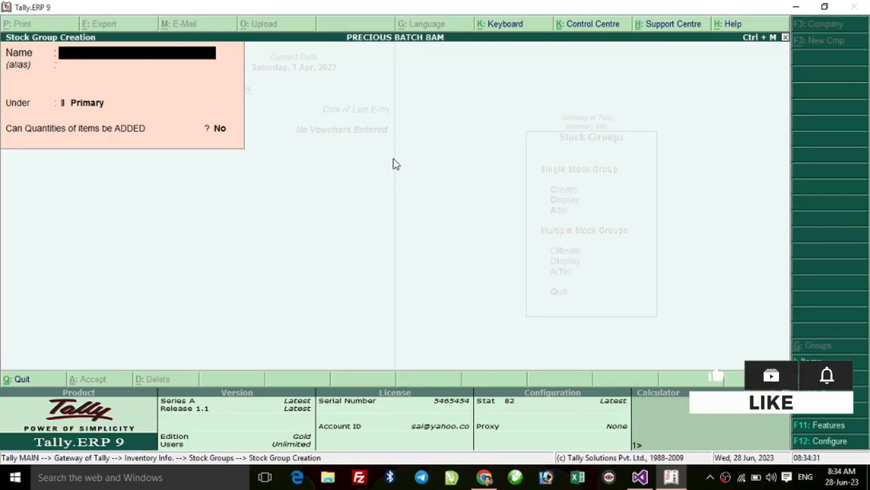
pyautogui.press('Escape')
pyautogui.press('Return')
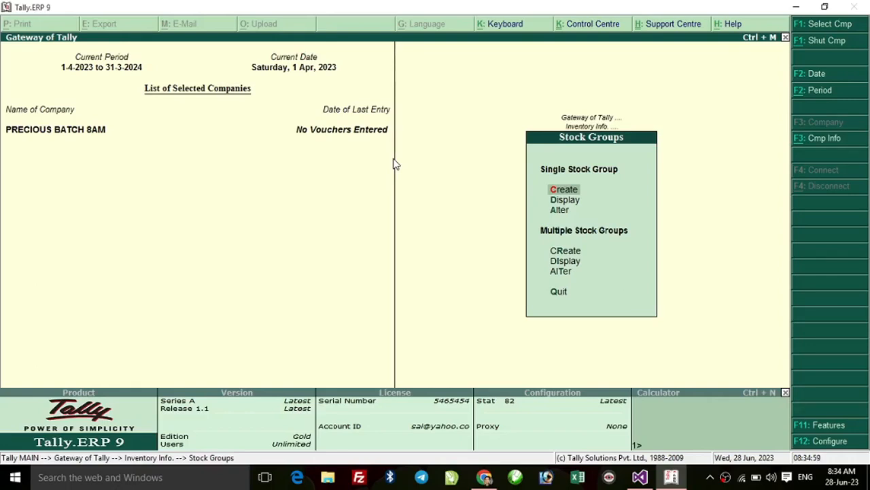
# Display the company's list of stock groups and go through its entries from ACCESSORIES down to TAB.
pyautogui.press('Down')
pyautogui.press('Return')
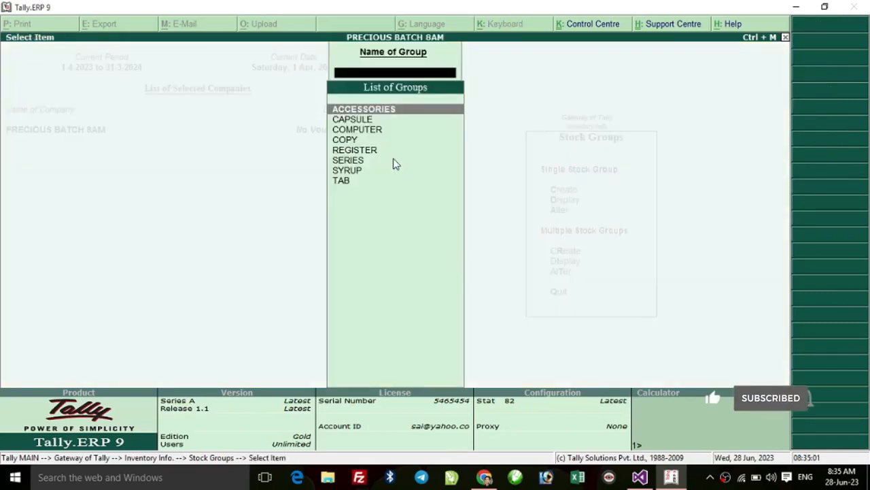
pyautogui.press('Down')
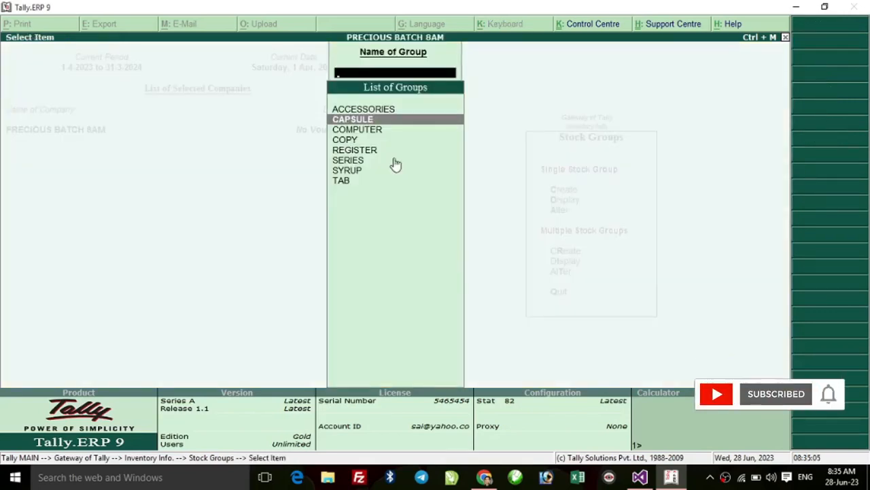
pyautogui.press('Down')
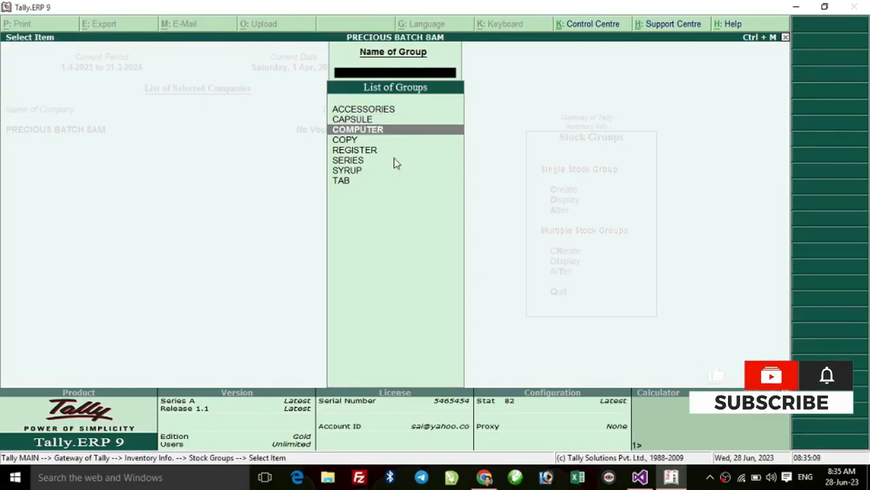
pyautogui.press('Down')
pyautogui.press('Down')
pyautogui.press('Down')
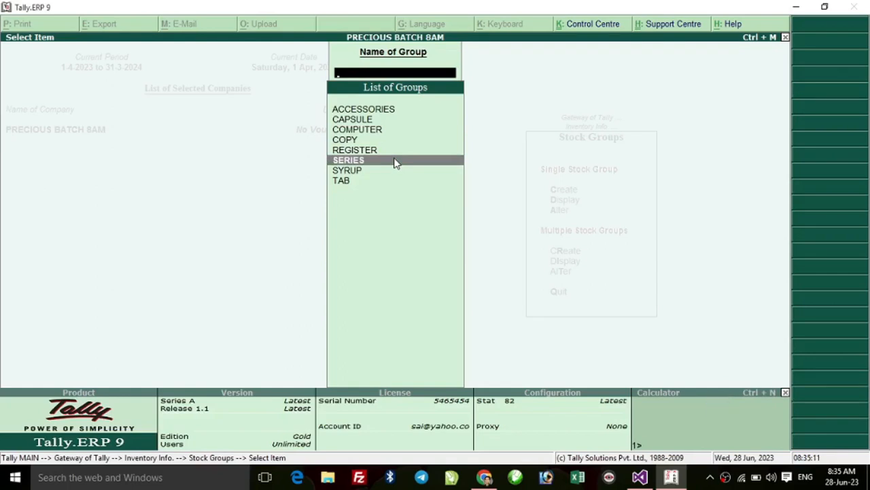
pyautogui.press('Down')
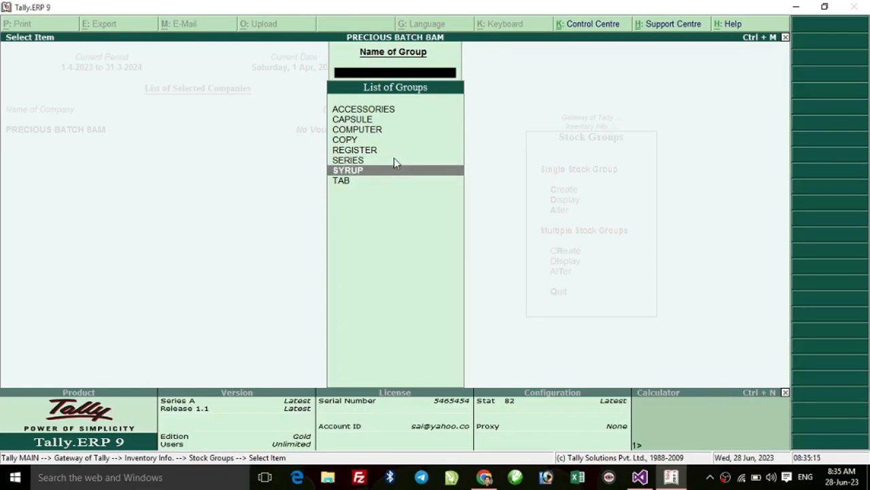
pyautogui.press('Down')
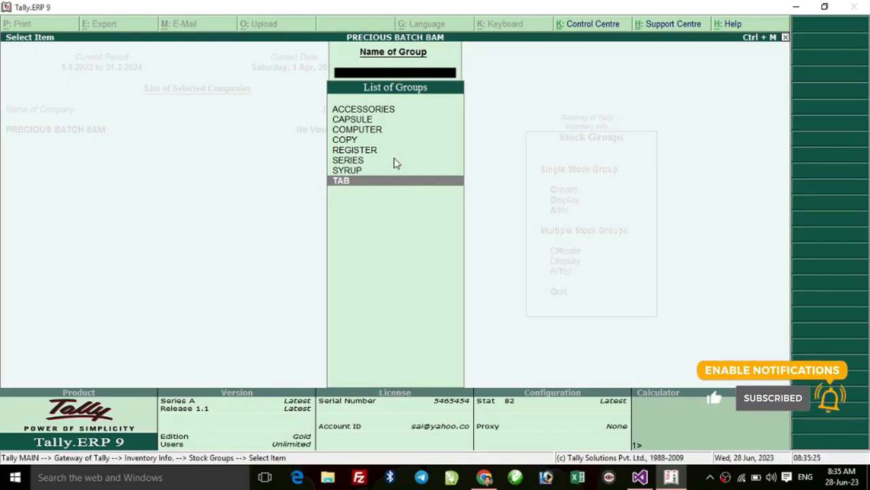
pyautogui.press('Escape')
# Create a stock group named CLASS 1 under Primary, with adding item quantities set to No.
pyautogui.press('Up')
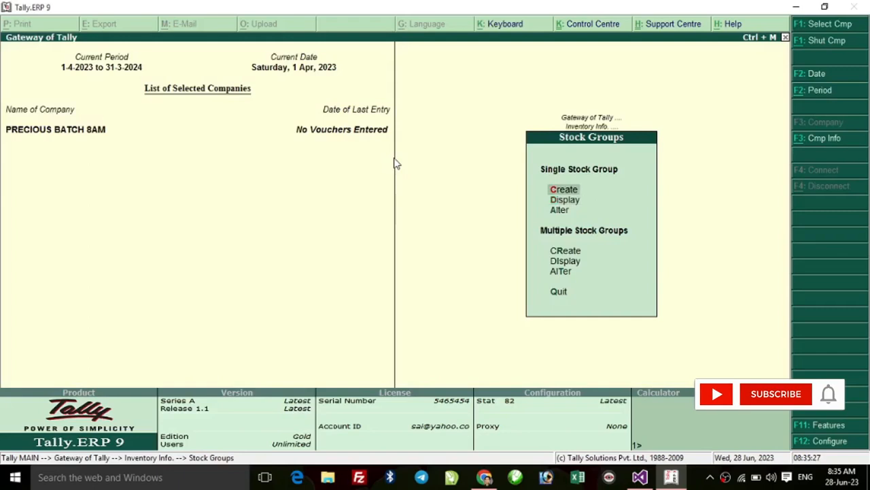
pyautogui.press('Return')
pyautogui.write('CLASS')
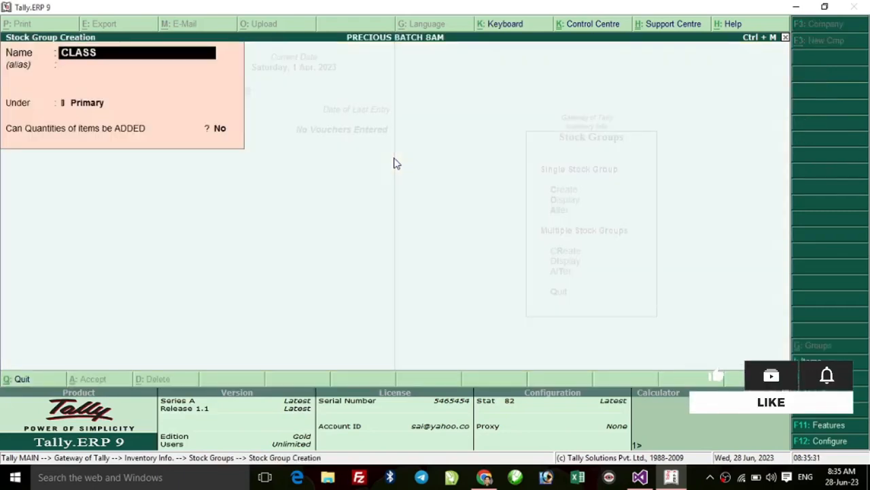
pyautogui.write('1')
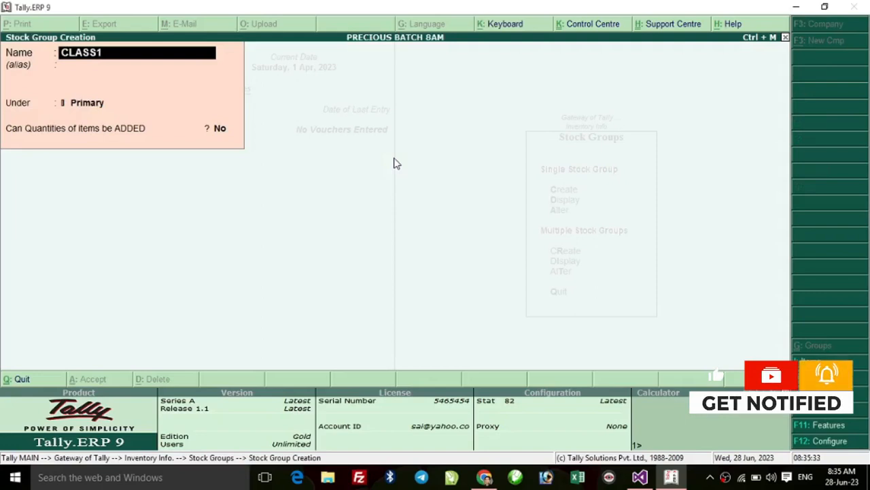
pyautogui.press('BackSpace')
pyautogui.write('1')
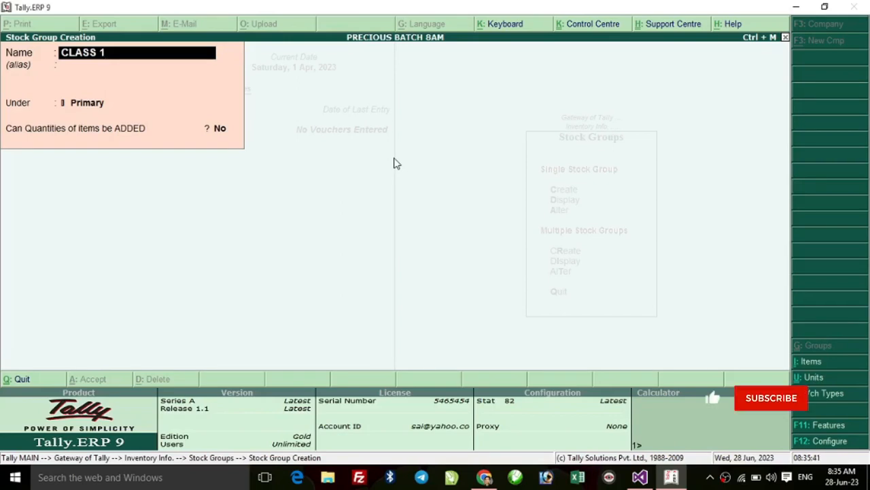
pyautogui.press('Return')
pyautogui.press('Return')
pyautogui.press('Return')
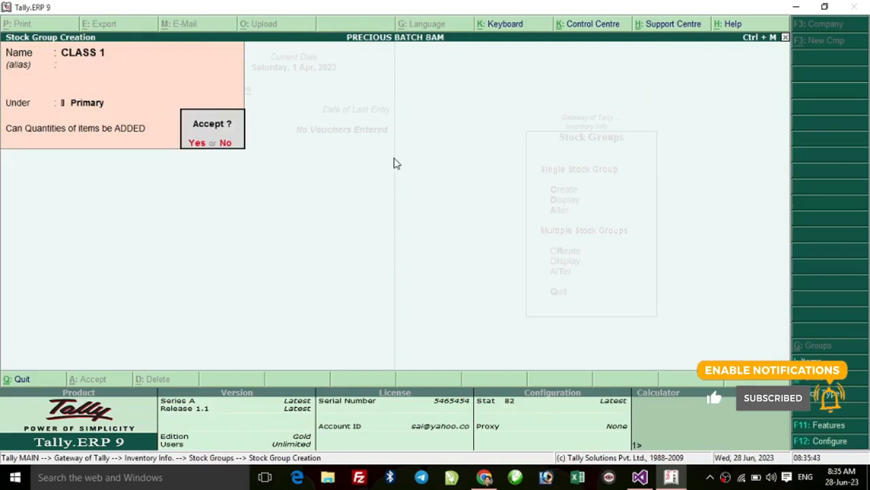
pyautogui.press('Return')
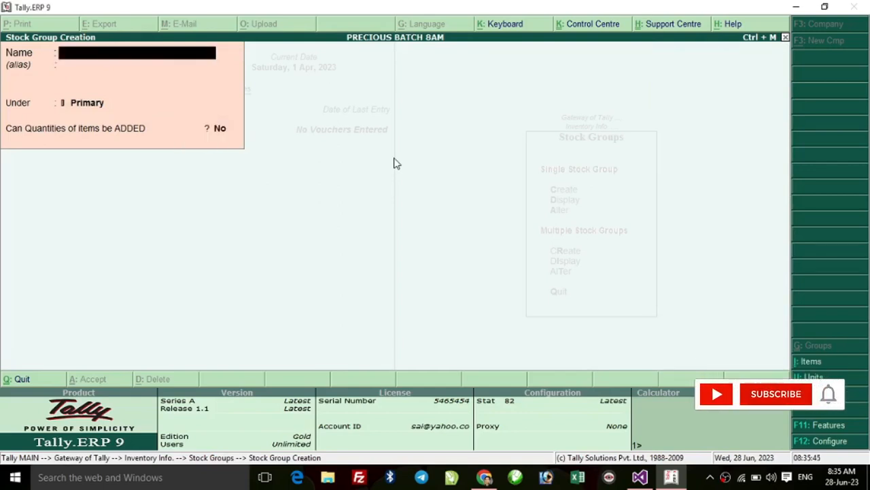
# Create a stock group named CLASS 2 under Primary, with adding item quantities set to No.
pyautogui.write('CLASS 1')
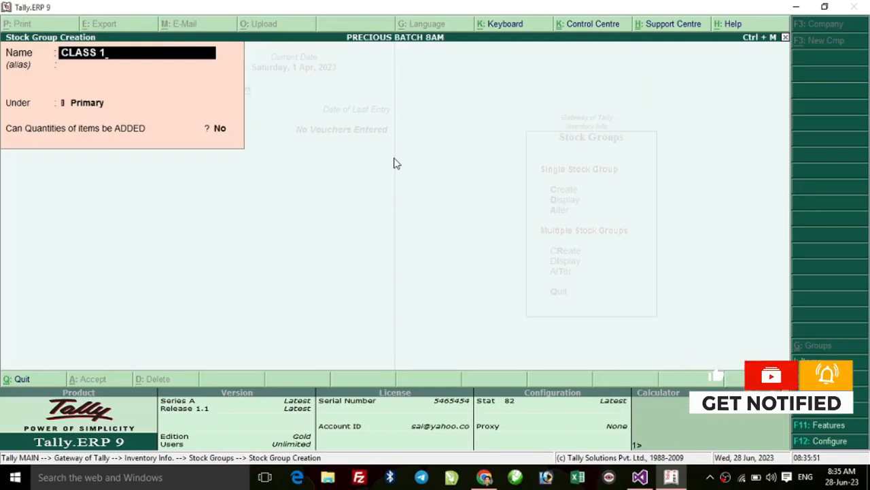
pyautogui.press('BackSpace')
pyautogui.write('2')
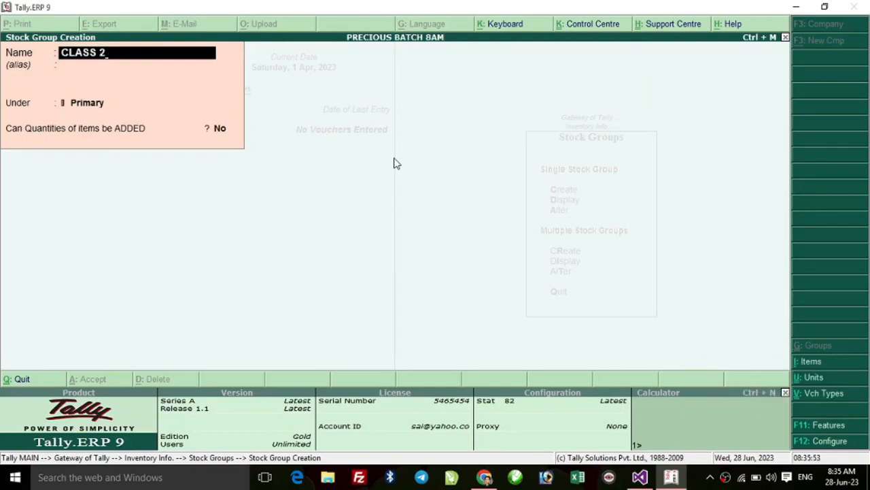
pyautogui.press('Return')
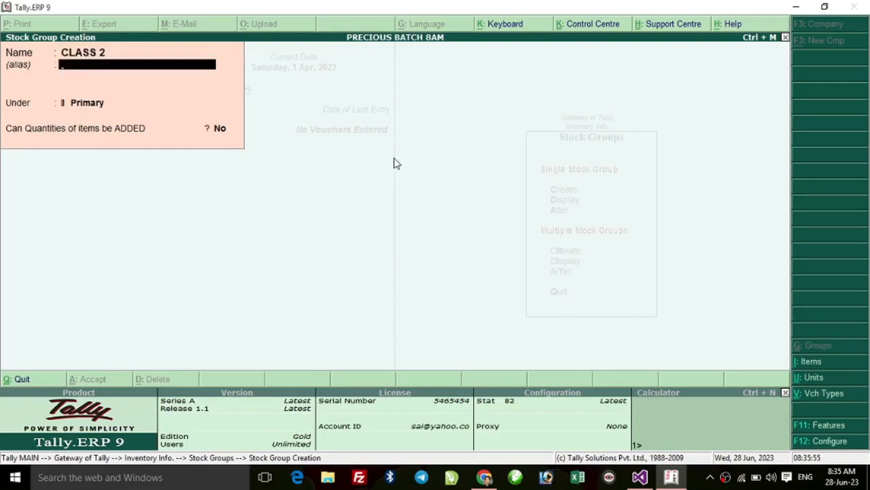
pyautogui.press('Return')
pyautogui.press('Return')
pyautogui.press('Return')
pyautogui.press('Return')
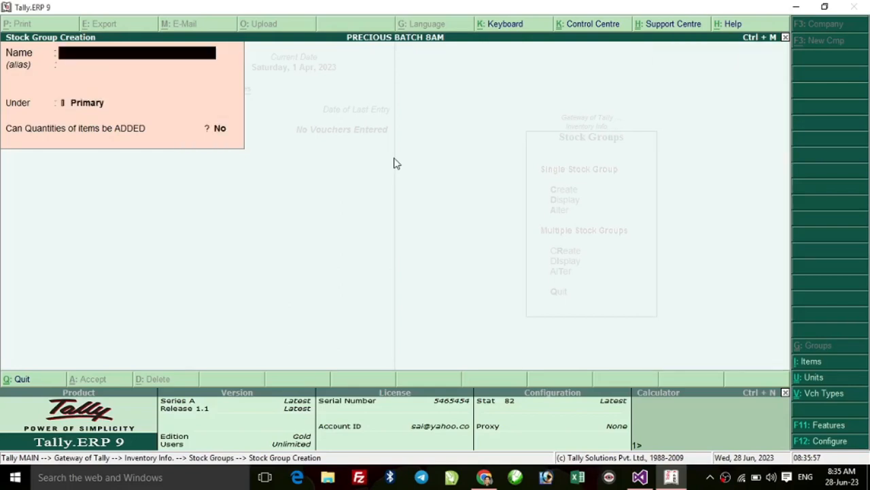
# Create a stock group named CLASS 3 under Primary, with adding item quantities set to No.
pyautogui.press('BackSpace')
pyautogui.press('BackSpace')
pyautogui.write('3')
pyautogui.press('Return')
pyautogui.press('Return')
pyautogui.press('Return')
pyautogui.press('Return')
pyautogui.press('Return')
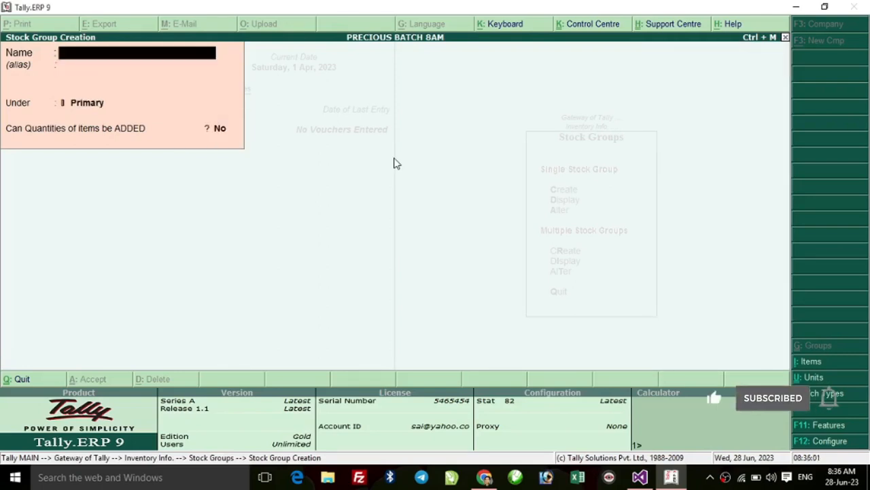
# Create a stock group named CLASS 4 under Primary without adding item quantities, and leave stock group creation.
pyautogui.press('BackSpace')
pyautogui.press('BackSpace')
pyautogui.write('4')
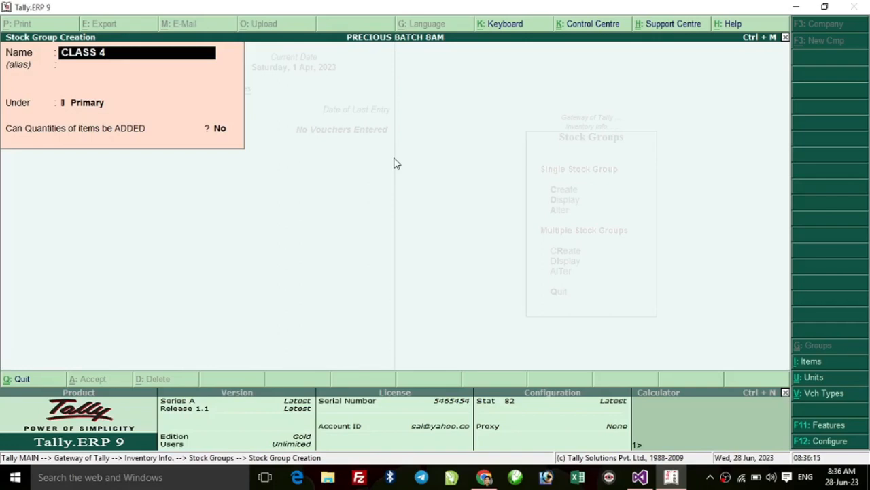
pyautogui.press('Return')
pyautogui.press('Return')
pyautogui.press('Return')
pyautogui.press('Return')
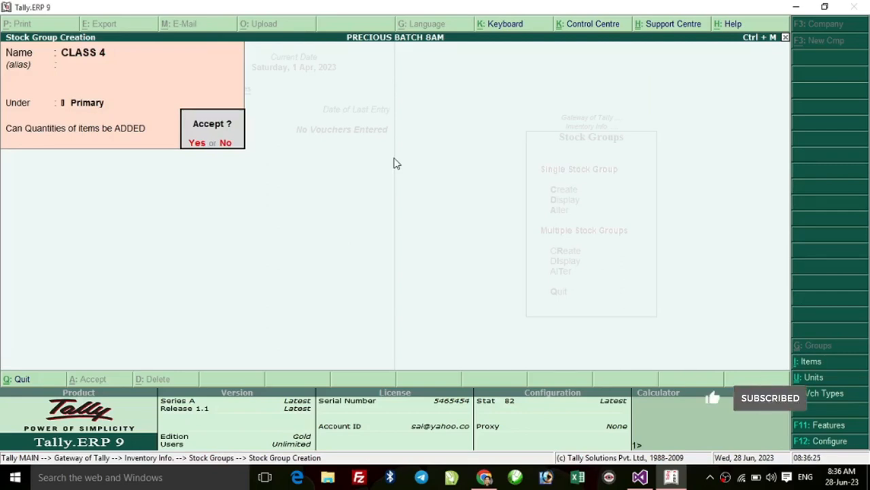
pyautogui.press('n')
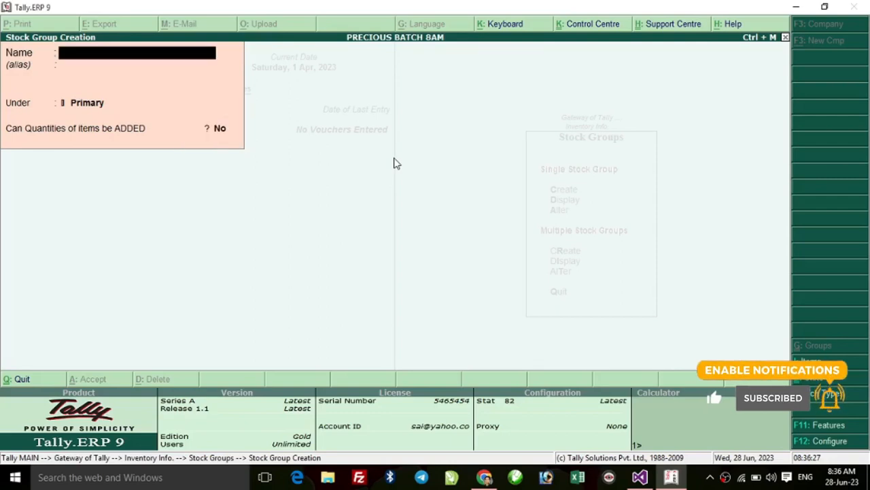
pyautogui.press('Escape')
pyautogui.press('y')
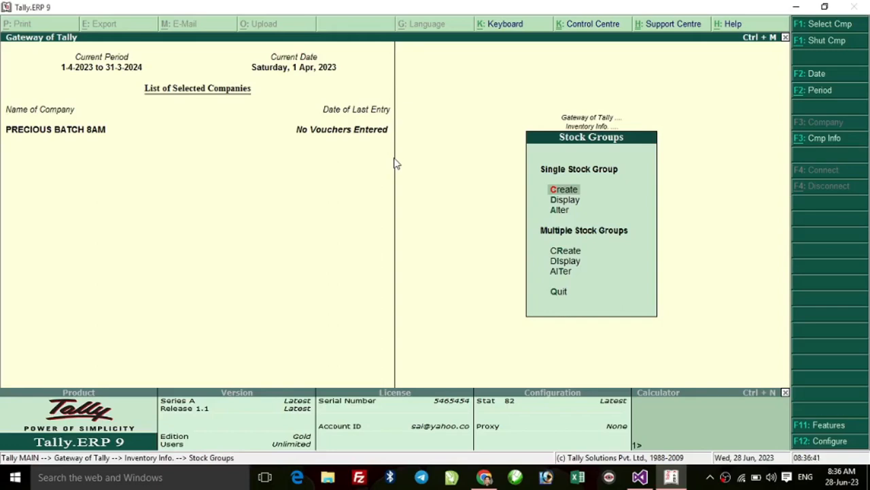
# Display the list of stock groups again and review the CLASS groups together with the other entries.
pyautogui.press('Down')
pyautogui.press('Return')
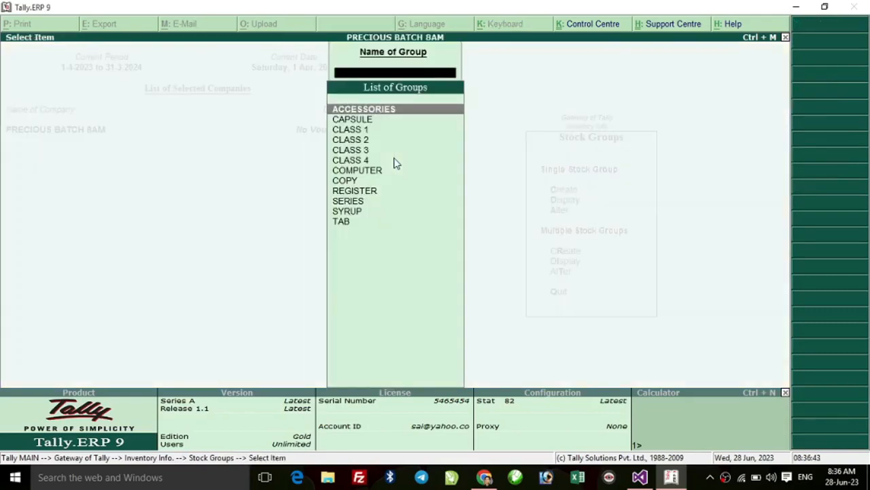
pyautogui.press('Down')
pyautogui.press('Down')
pyautogui.press('Down')
pyautogui.press('Down')
pyautogui.press('Down')
pyautogui.press('Down')
pyautogui.press('Down')
pyautogui.press('Down')
pyautogui.press('Down')
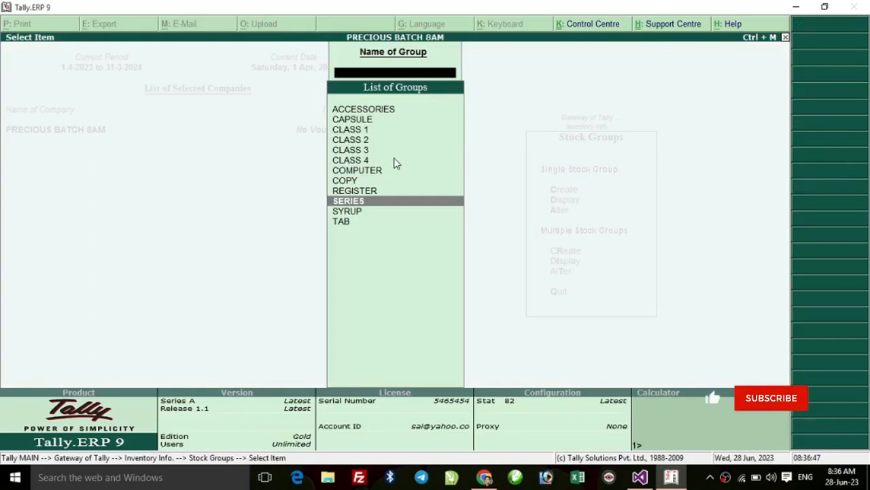
pyautogui.press('Up')
pyautogui.press('Up')
pyautogui.press('Up')
pyautogui.press('Up')
pyautogui.press('Up')
pyautogui.press('Up')
pyautogui.press('Up')
pyautogui.press('Up')
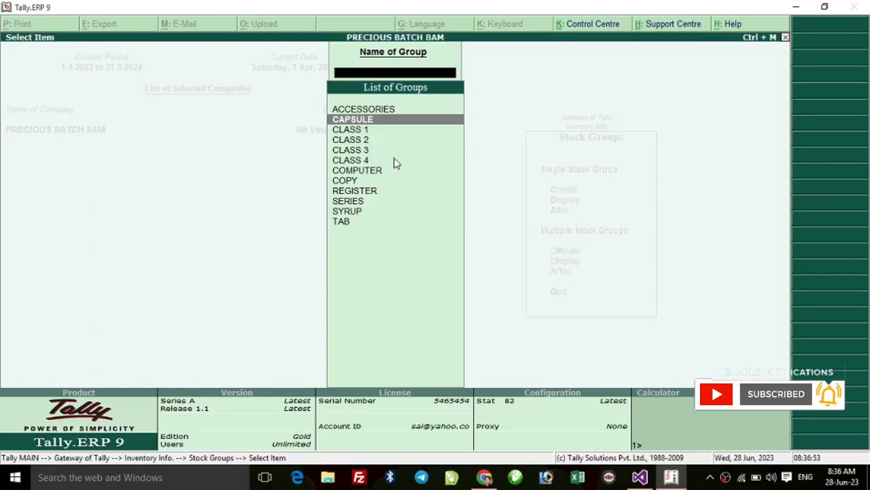
pyautogui.press('Escape')
# View the list of stock groups offered for alteration, and return to the inventory information options.
pyautogui.press('Down')
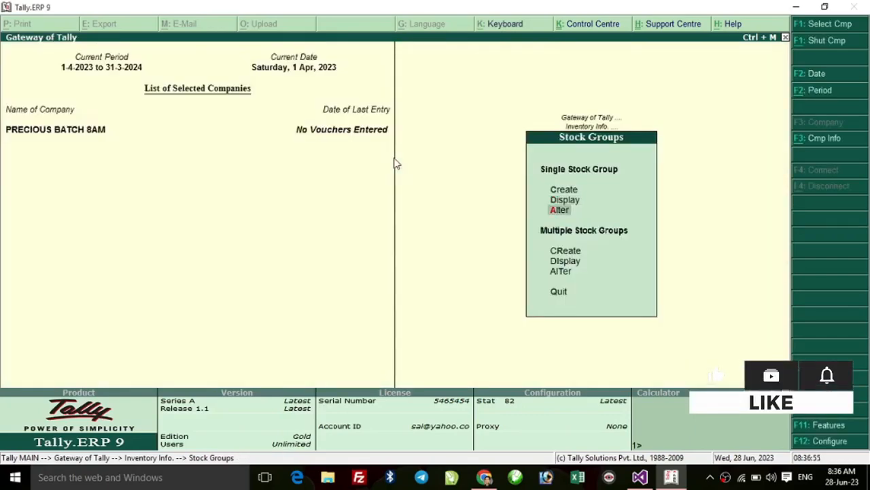
pyautogui.press('Return')
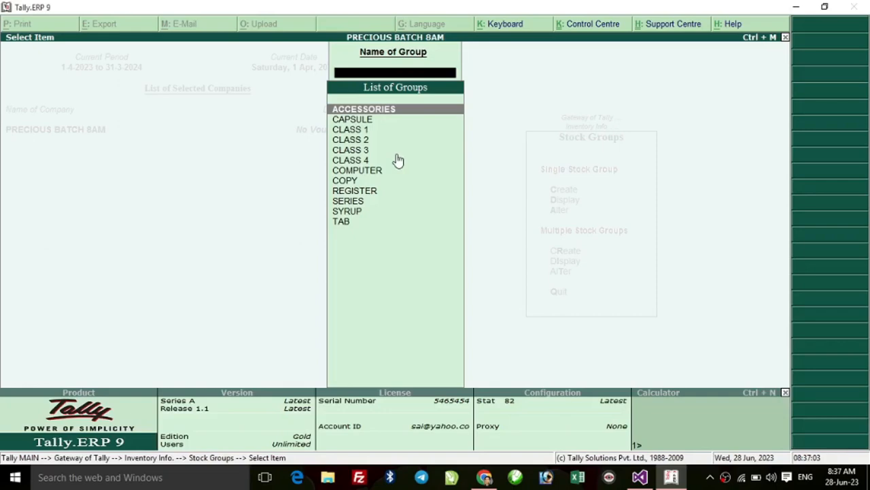
pyautogui.press('Escape')
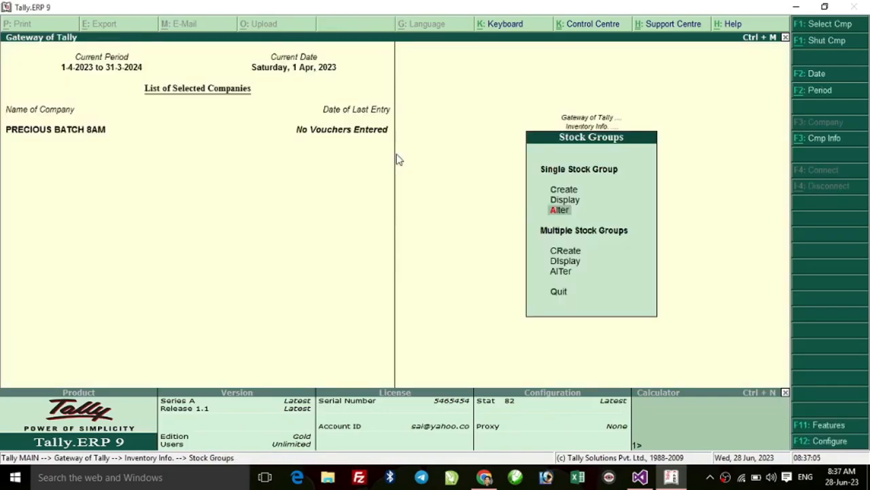
pyautogui.press('Up')
pyautogui.press('Up')
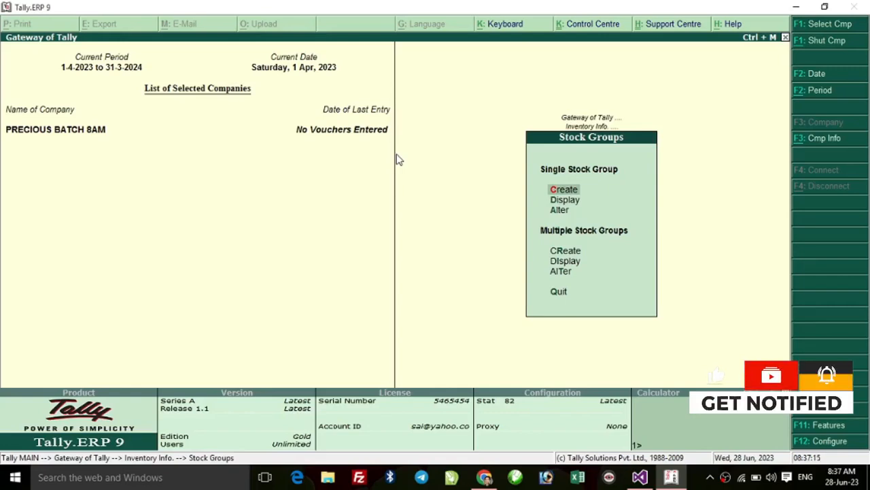
pyautogui.press('Escape')
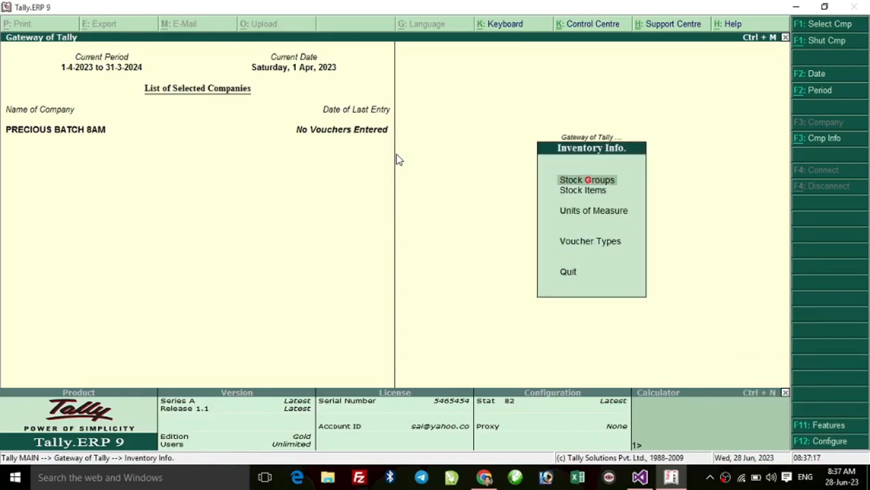
# Write the example units "KG, METER, LETER, PCS" in the calculator area and return to the inventory information options.
pyautogui.press('Down')
pyautogui.press('Down')
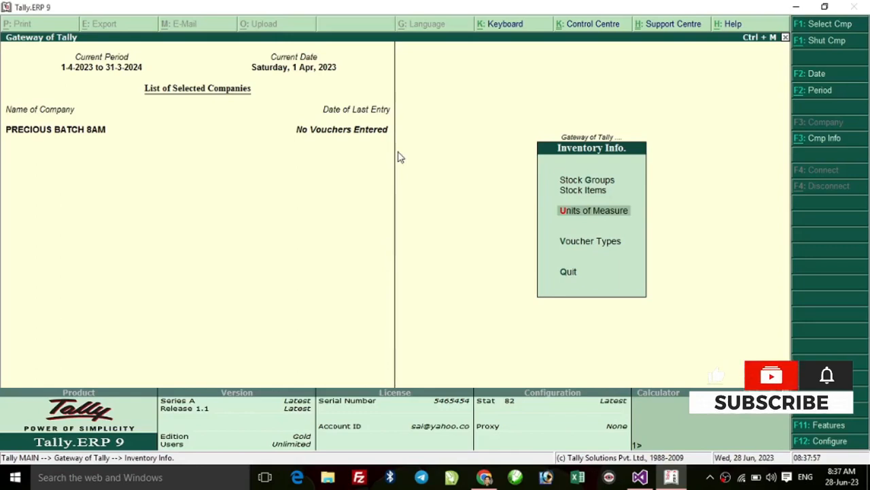
pyautogui.press('Return')
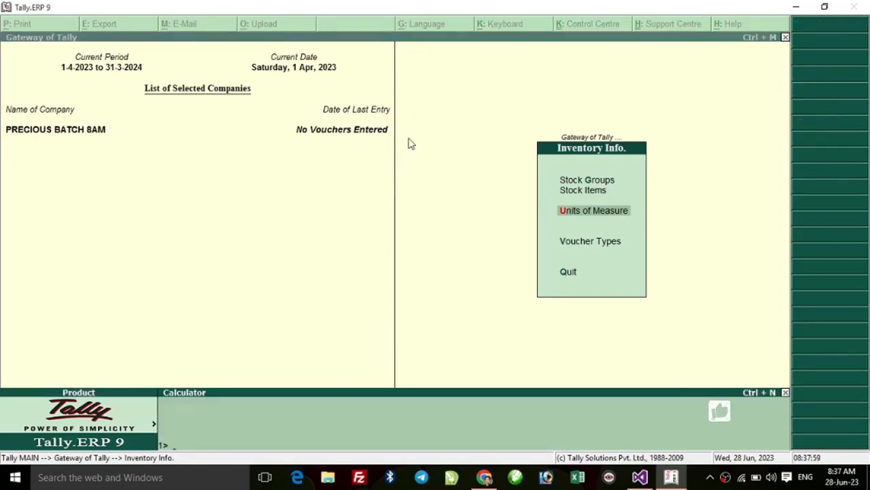
pyautogui.write('KG, METER, LETER, PCS')
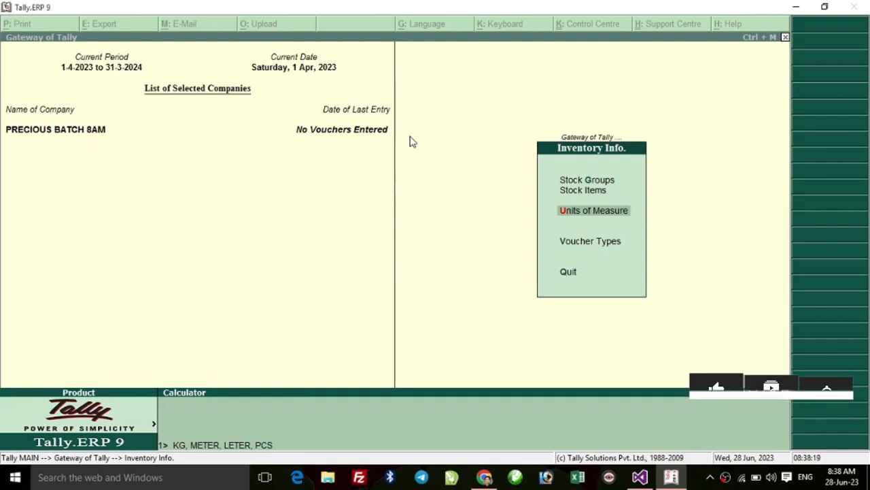
pyautogui.hotkey('ctrl', 'm')
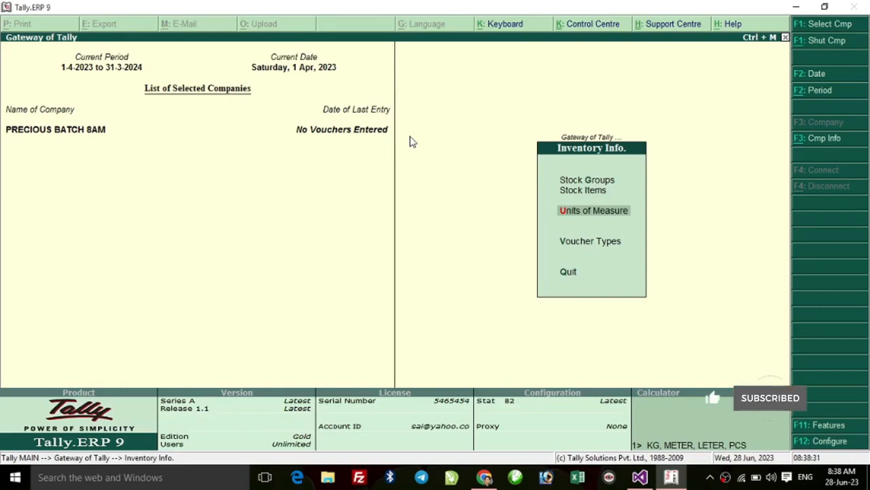
# Start creating a unit of measure of type Simple and enter PC as its symbol.
pyautogui.press('Return')
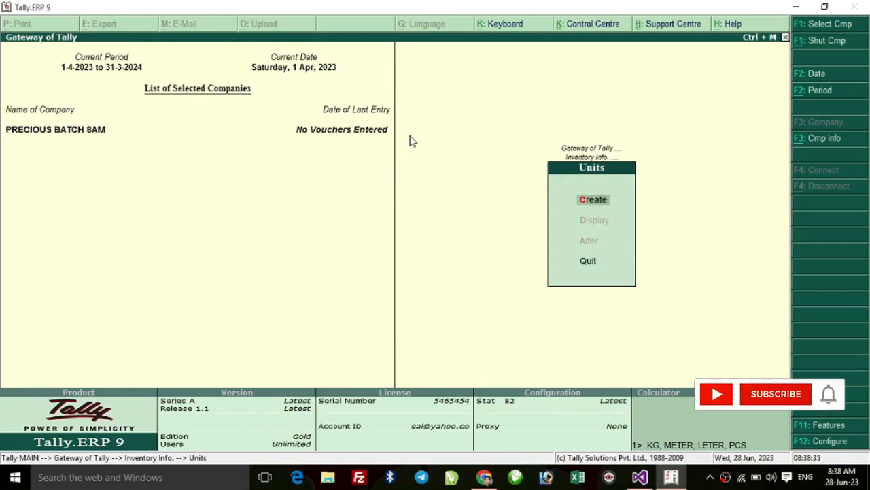
pyautogui.press('Return')
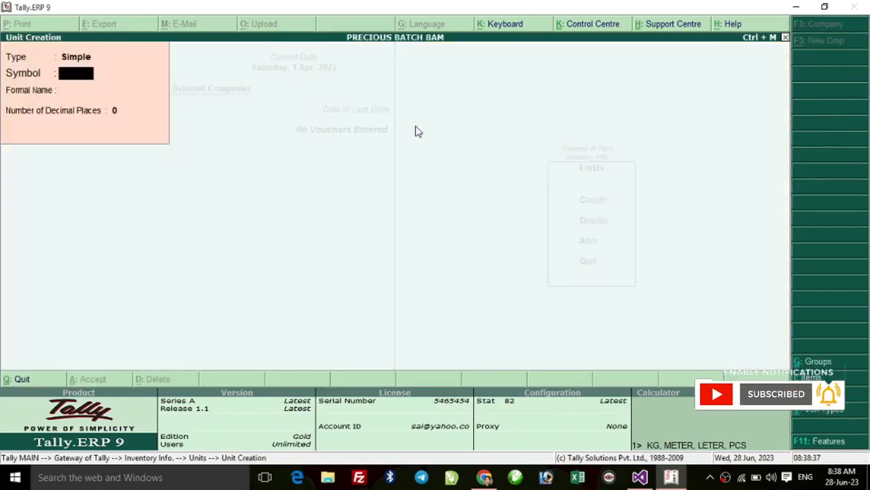
pyautogui.press('BackSpace')
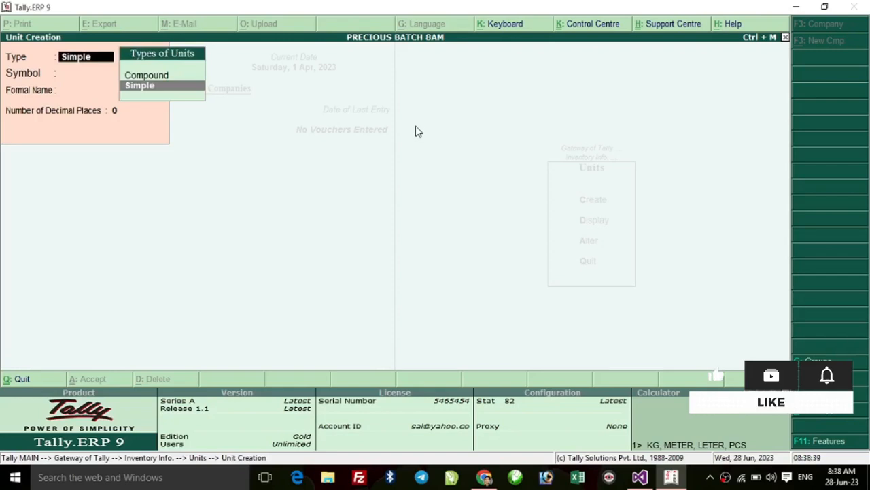
pyautogui.press('Up')
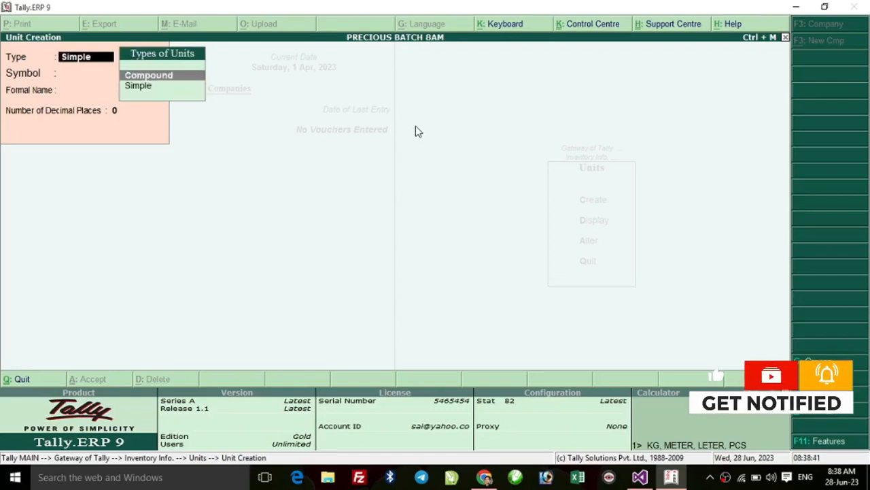
pyautogui.press('Down')
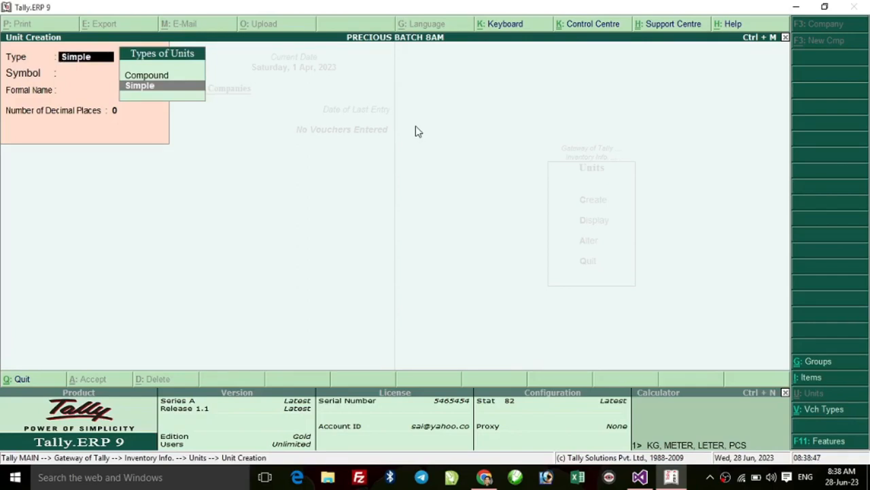
pyautogui.press('Return')
pyautogui.write('pC')
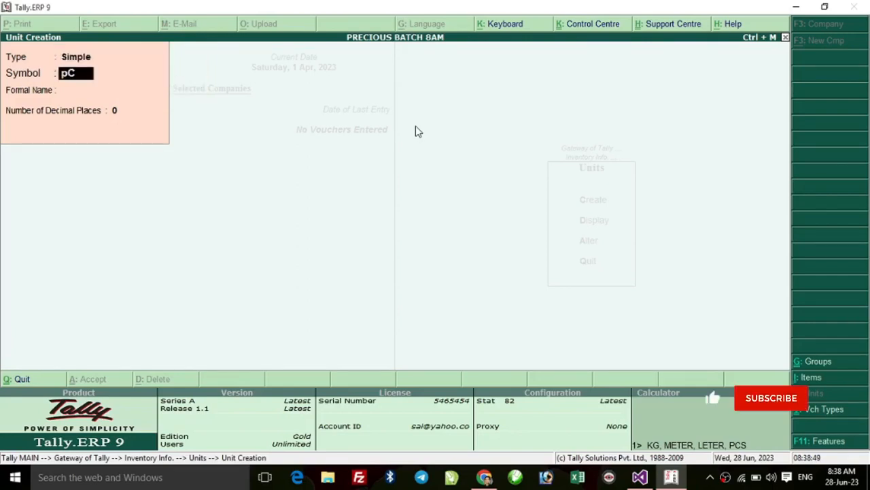
pyautogui.press('Return')
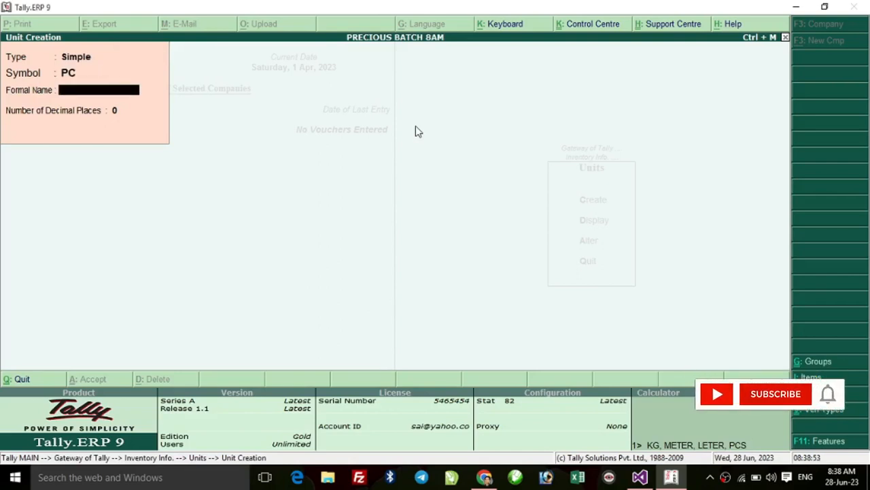
# Give the PC unit the formal name PIECES, keep 0 decimal places, and accept it.
pyautogui.write('PiECES,')
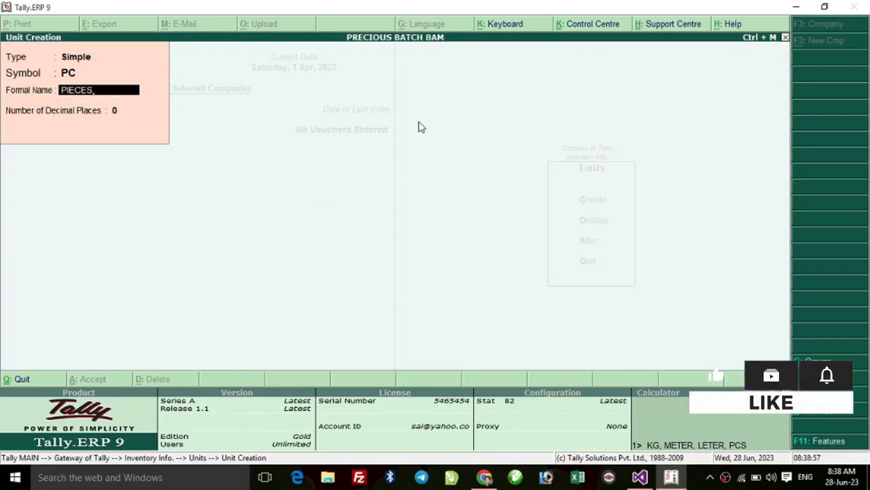
pyautogui.press('Return')
pyautogui.press('Up')
pyautogui.press('Up')
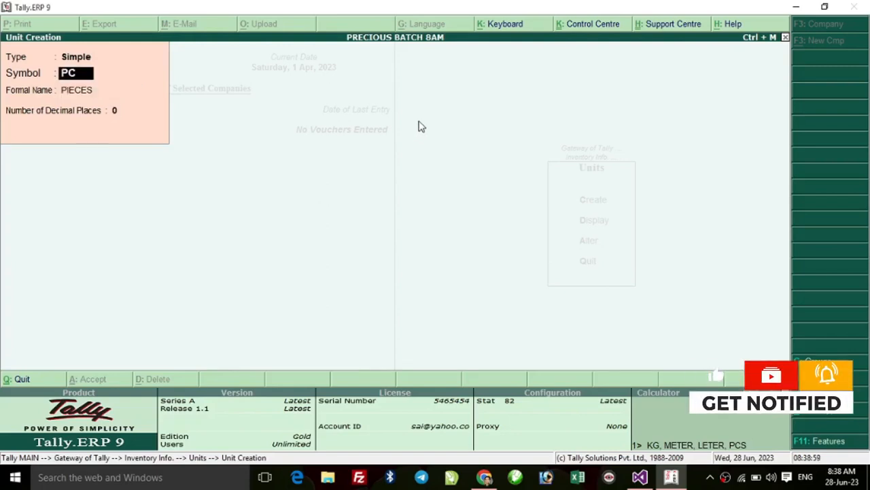
pyautogui.press('Return')
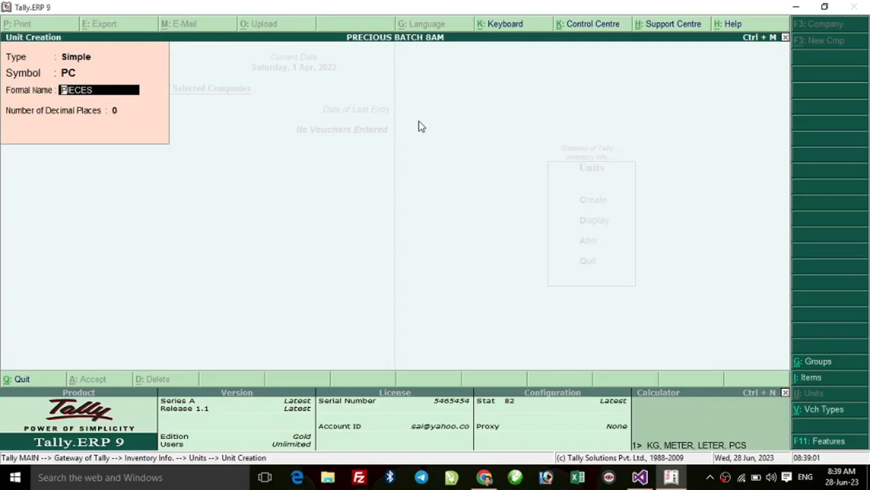
pyautogui.press('Return')
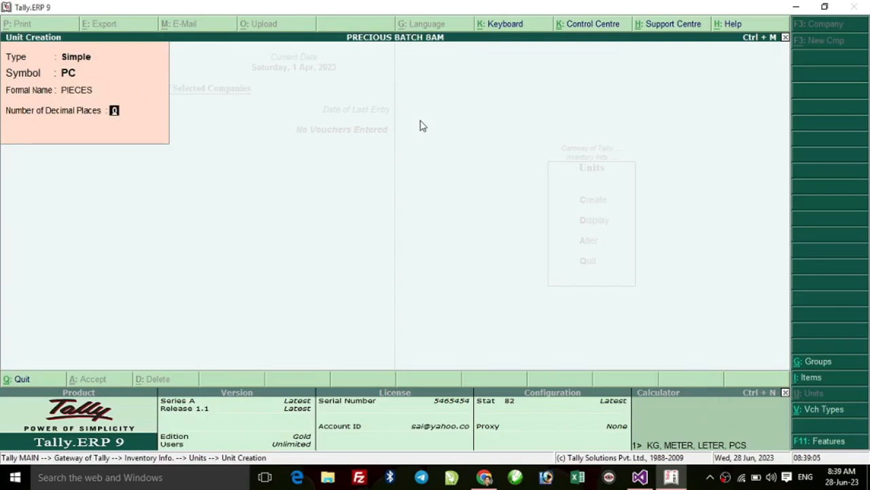
pyautogui.press('Return')
pyautogui.press('Return')
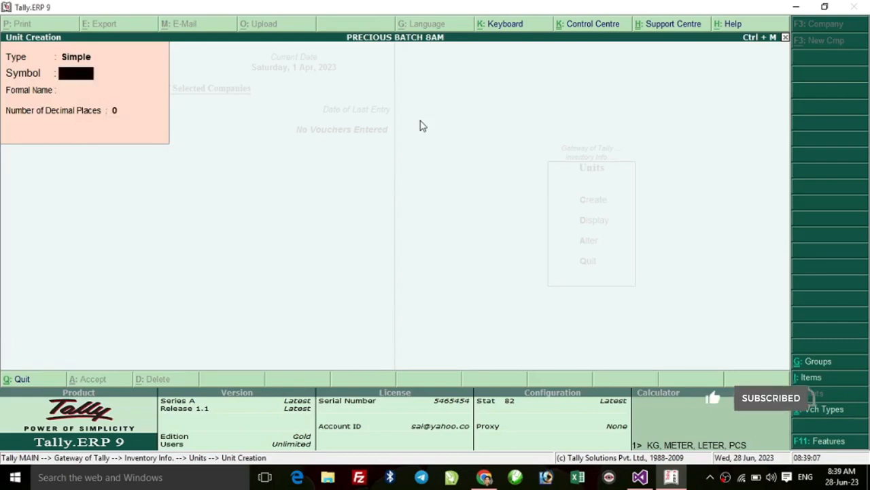
# Create a simple unit with symbol MT., formal name METER and 2 decimal places.
pyautogui.write('MT.')
pyautogui.press('Return')
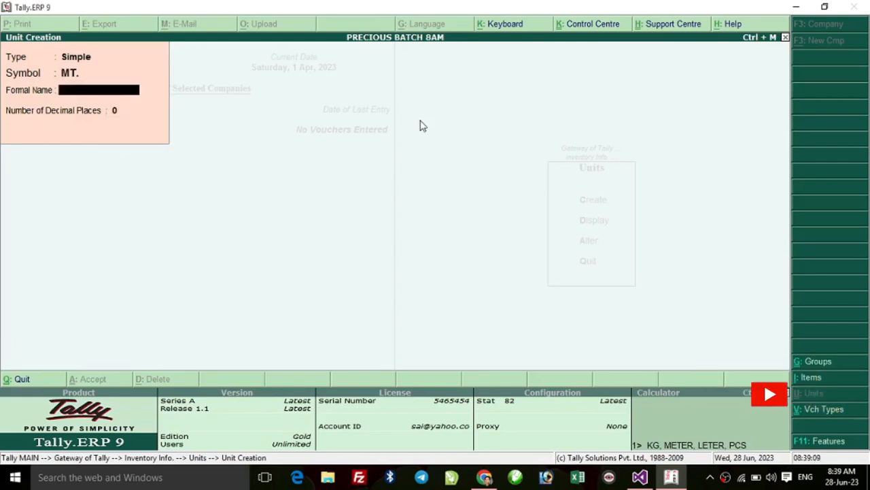
pyautogui.write('METER')
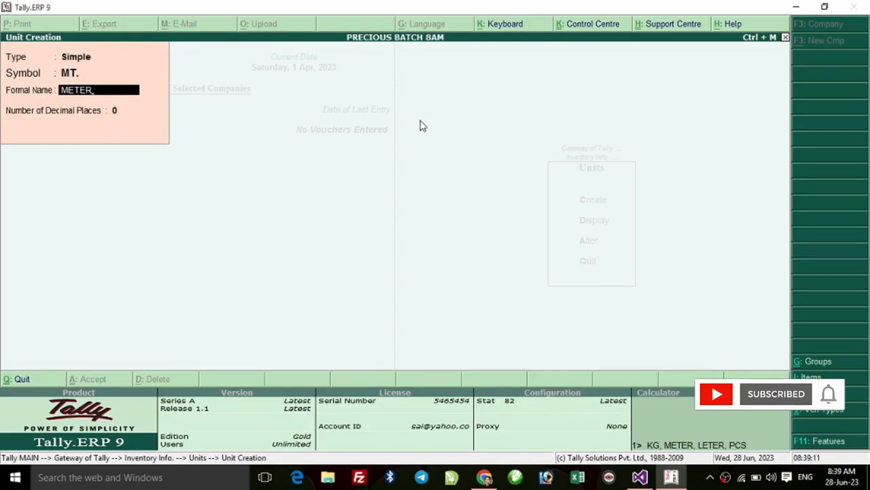
pyautogui.press('Return')
pyautogui.write('2')
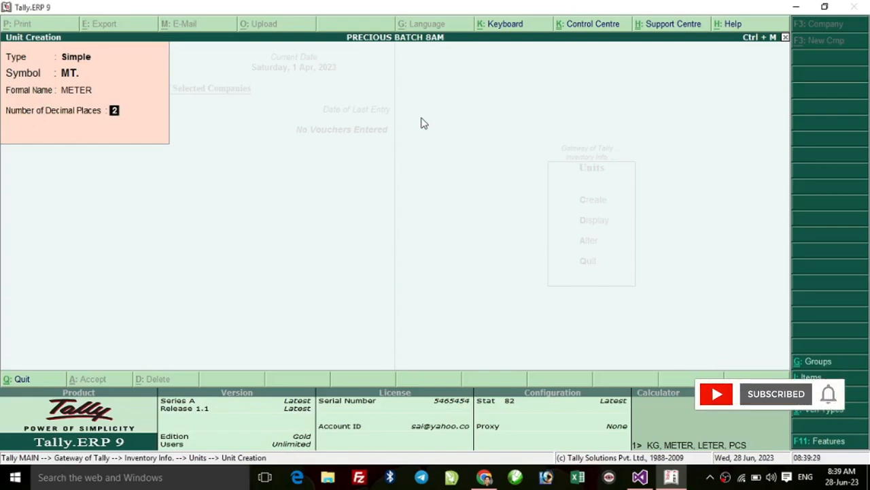
pyautogui.press('Return')
pyautogui.press('Return')
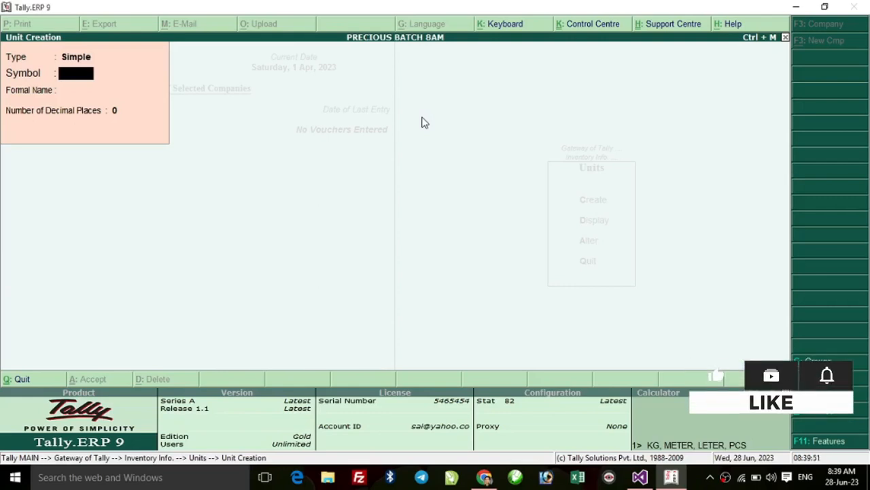
pyautogui.press('BackSpace')
pyautogui.press('Up')
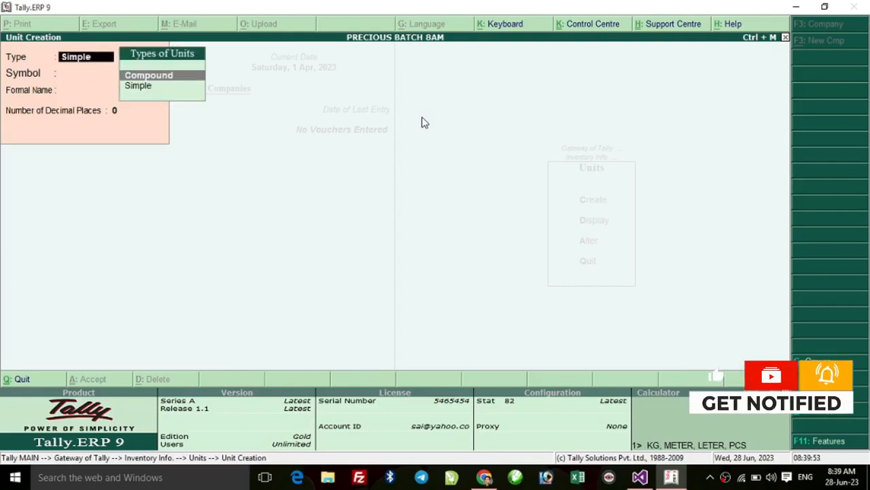
pyautogui.press('Return')
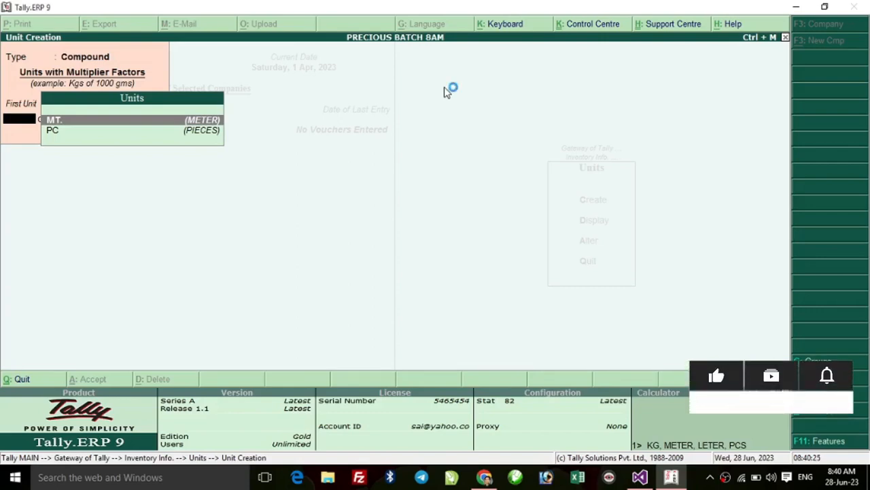
pyautogui.press('BackSpace')
pyautogui.press('Down')
pyautogui.press('Return')
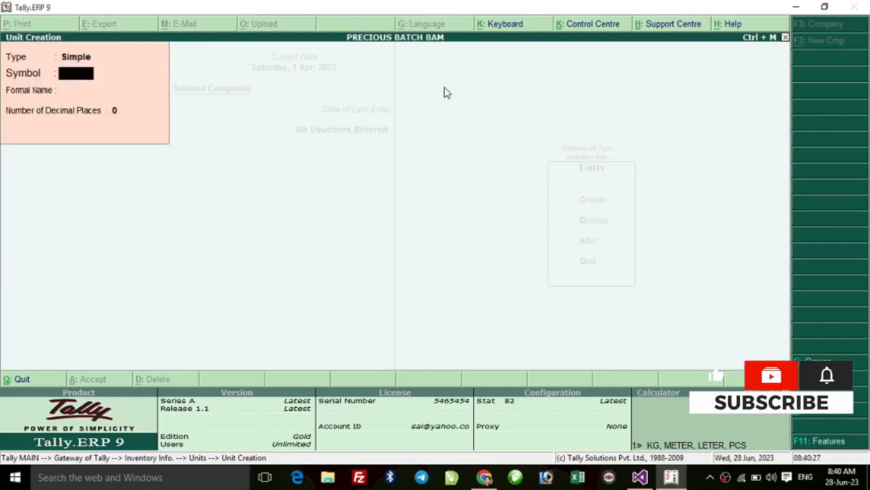
# Create a simple unit with symbol CT., formal name CARTOON and 0 decimal places.
pyautogui.write('CT.')
pyautogui.press('Return')
pyautogui.write('CA')
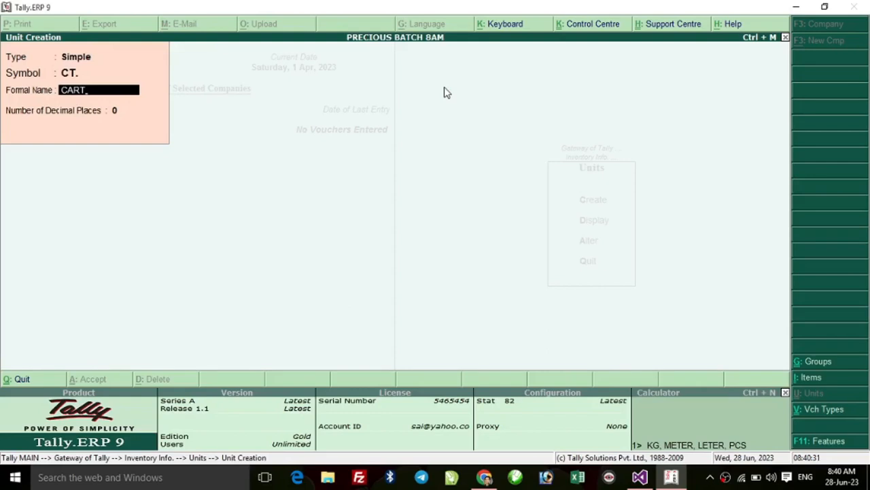
pyautogui.press('Return')
pyautogui.press('Return')
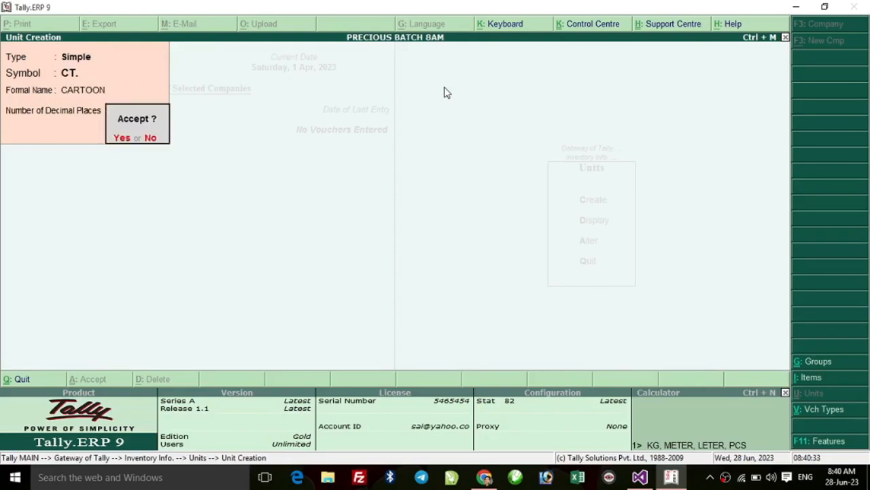
pyautogui.press('Return')
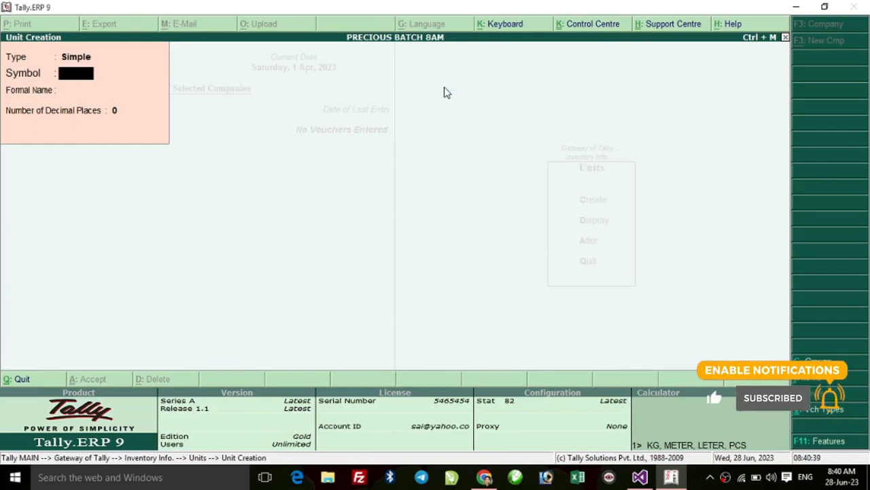
# Create a compound unit with CT. as first unit, a conversion of 100, and PC as second unit.
pyautogui.press('BackSpace')
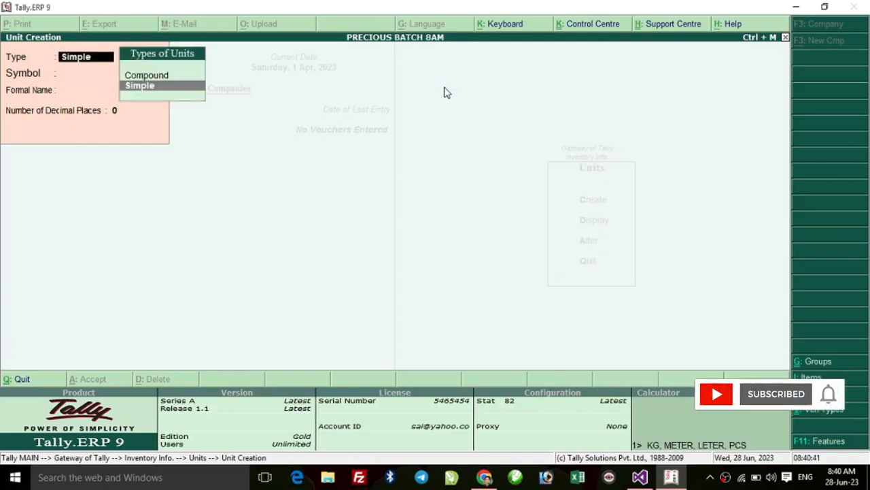
pyautogui.press('Up')
pyautogui.press('Return')
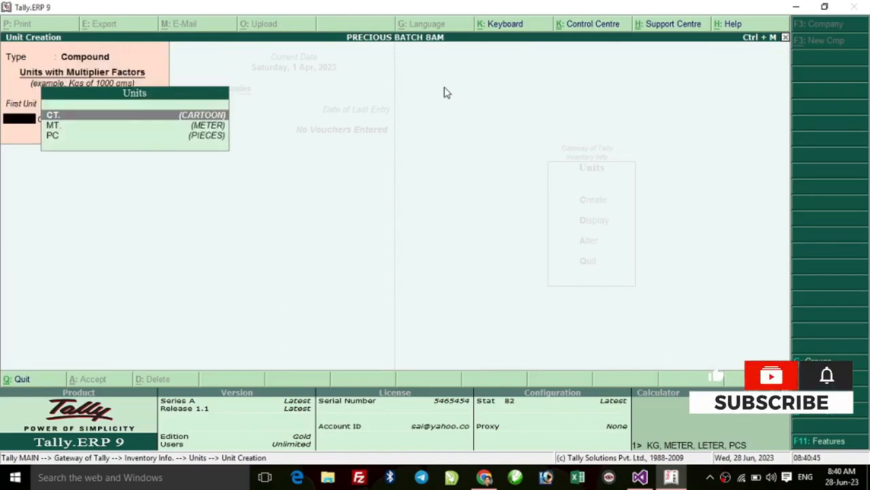
pyautogui.press('Down')
pyautogui.press('Down')
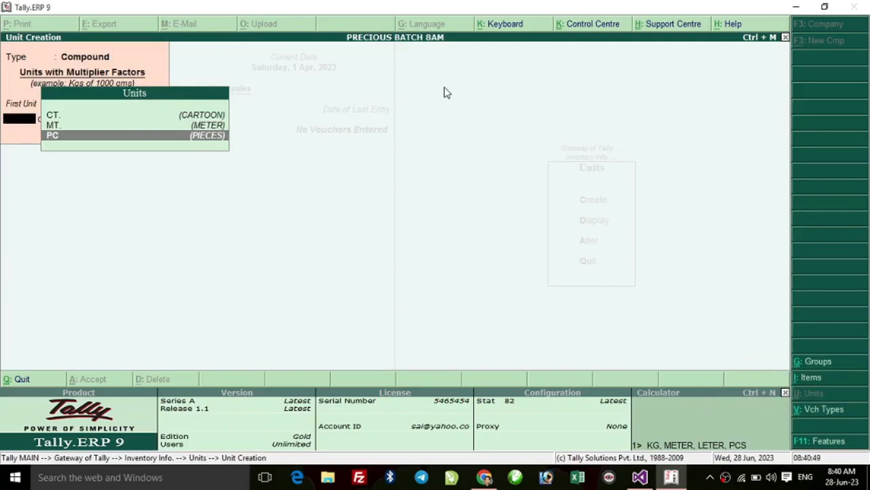
pyautogui.press('Up')
pyautogui.press('Up')
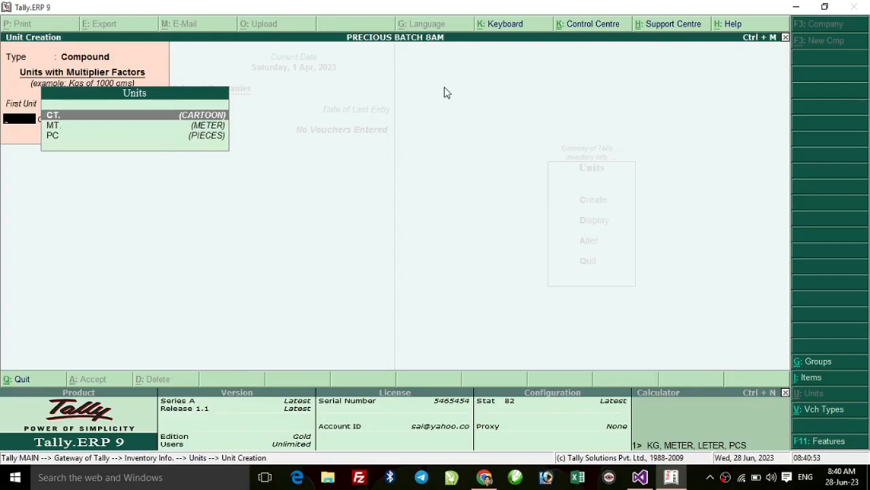
pyautogui.press('Return')
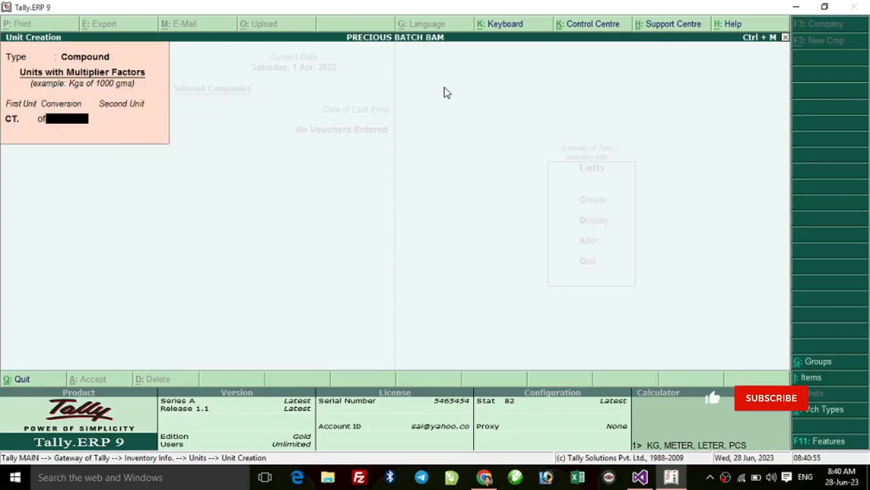
pyautogui.write('100')
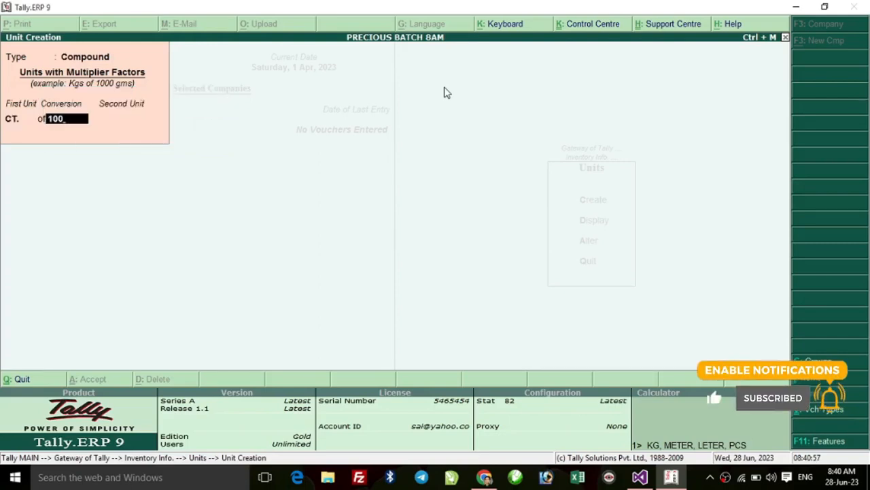
pyautogui.press('Return')
pyautogui.press('Return')
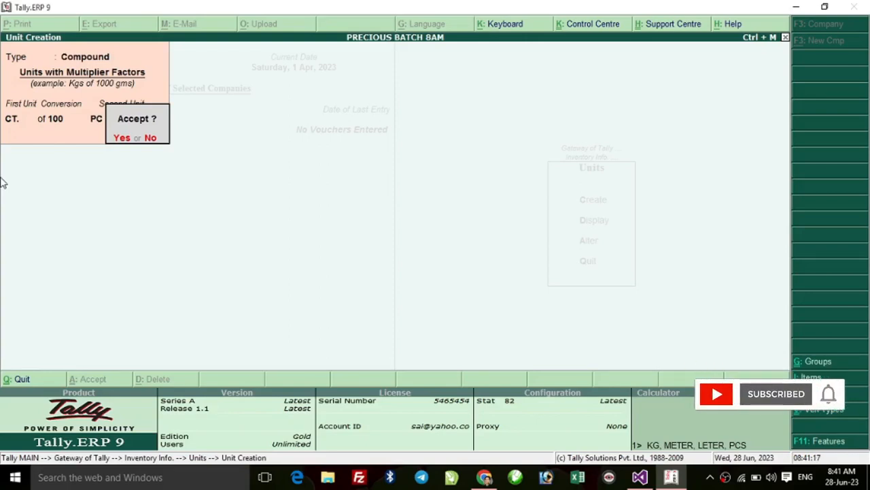
pyautogui.press('Return')
# Leave the first unit selection of the new compound unit and set the unit type to Simple.
pyautogui.press('Return')
pyautogui.press('BackSpace')
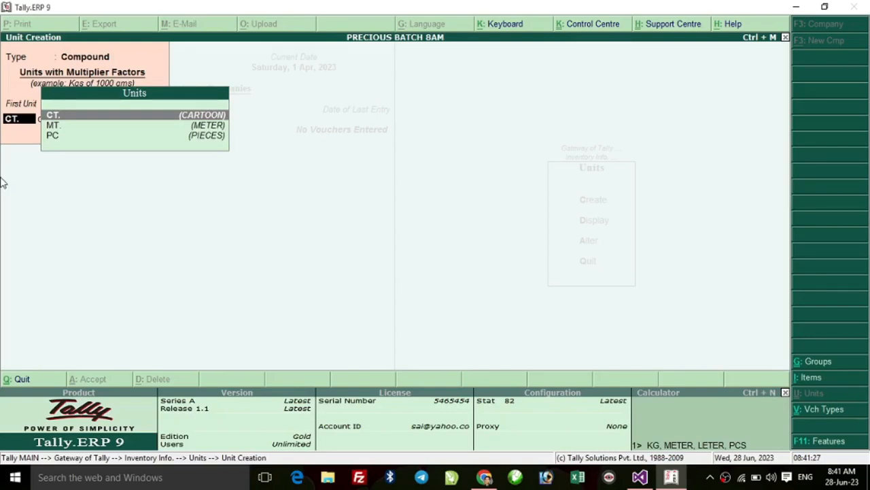
pyautogui.press('BackSpace')
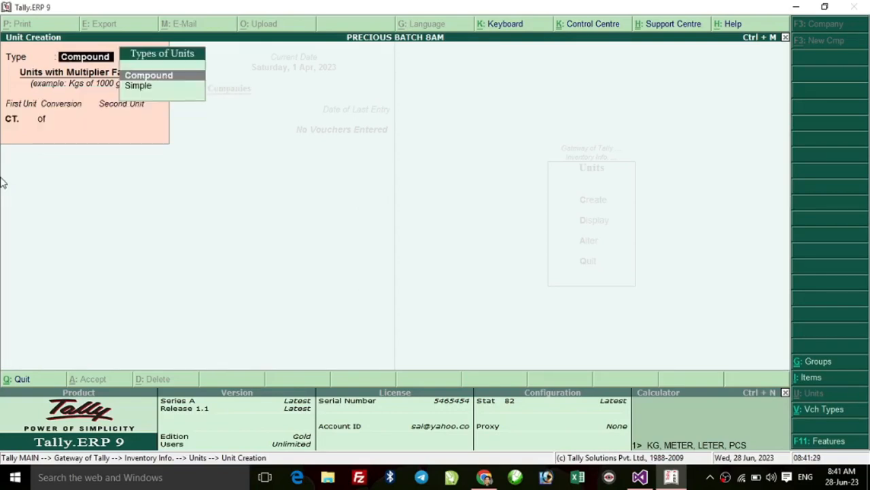
pyautogui.press('Down')
pyautogui.press('Return')
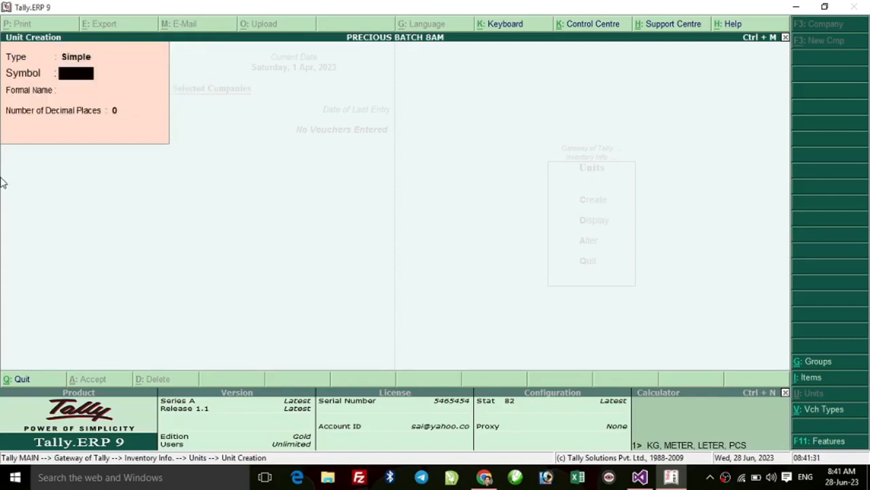
pyautogui.write('BOX')
pyautogui.press('Return')
pyautogui.press('Return')
pyautogui.press('BackSpace')
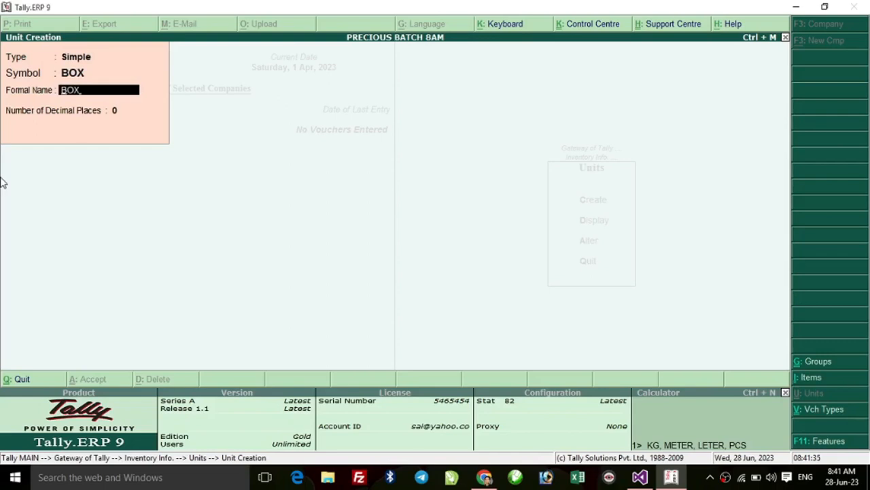
pyautogui.press('BackSpace')
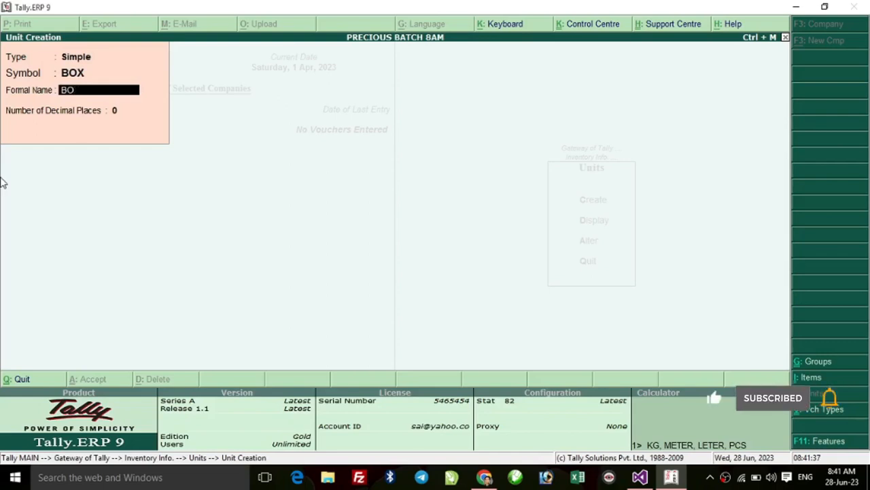
pyautogui.press('BackSpace')
pyautogui.press('BackSpace')
pyautogui.press('BackSpace')
# Create a simple unit with symbol BX, formal name BOX and 0 decimal places.
pyautogui.write('B')
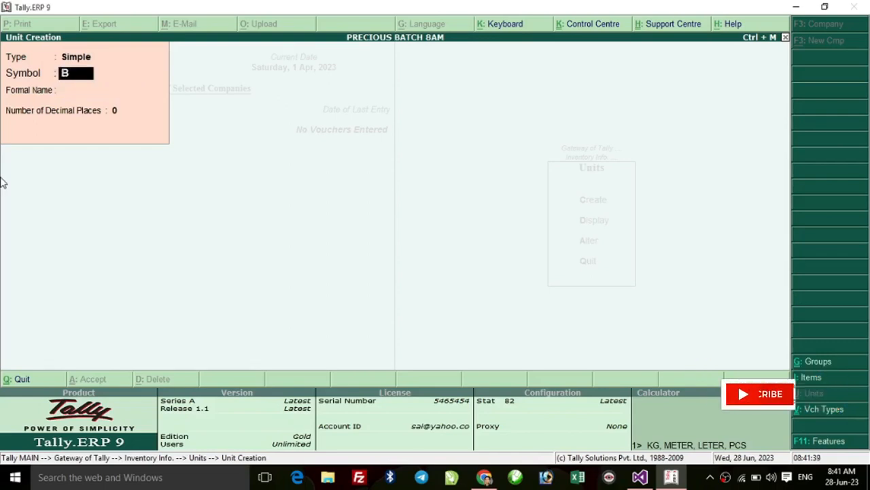
pyautogui.write('OX')
pyautogui.press('Return')
pyautogui.write('BOX')
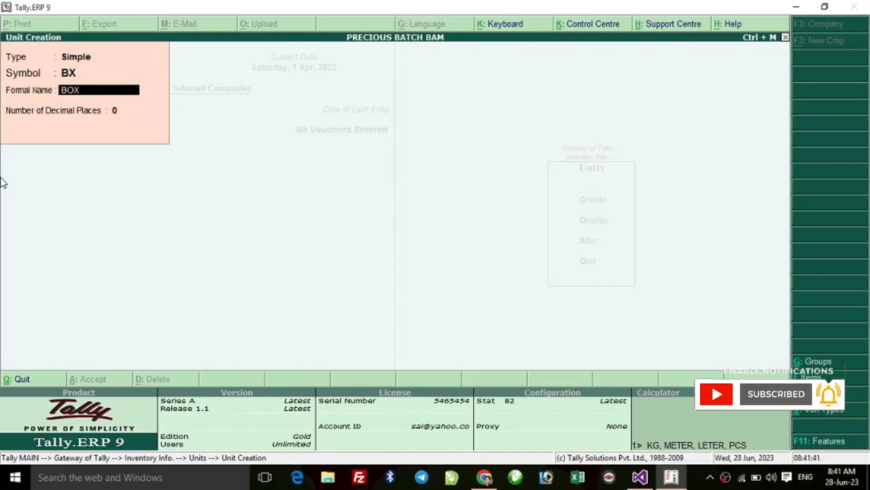
pyautogui.press('Return')
pyautogui.press('Return')
pyautogui.press('y')
# Create a compound unit with BX as first unit, a conversion of 10, and PC as second unit.
pyautogui.press('BackSpace')
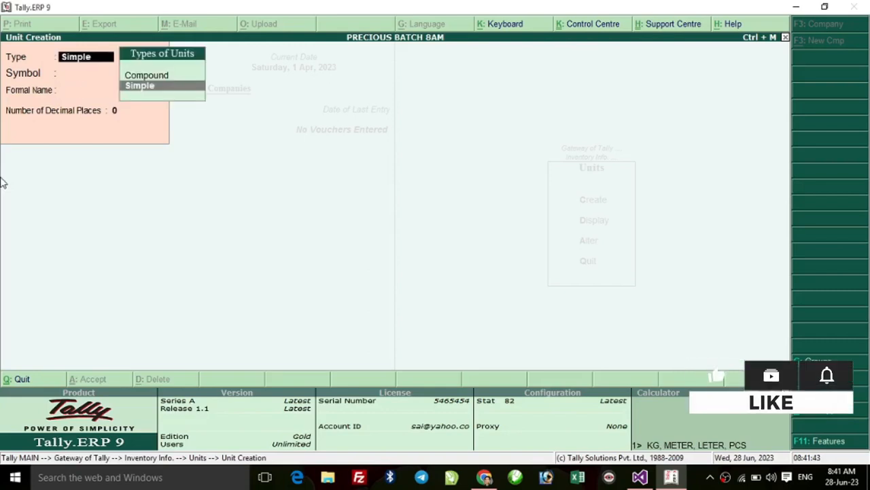
pyautogui.press('Up')
pyautogui.press('Return')
pyautogui.press('Down')
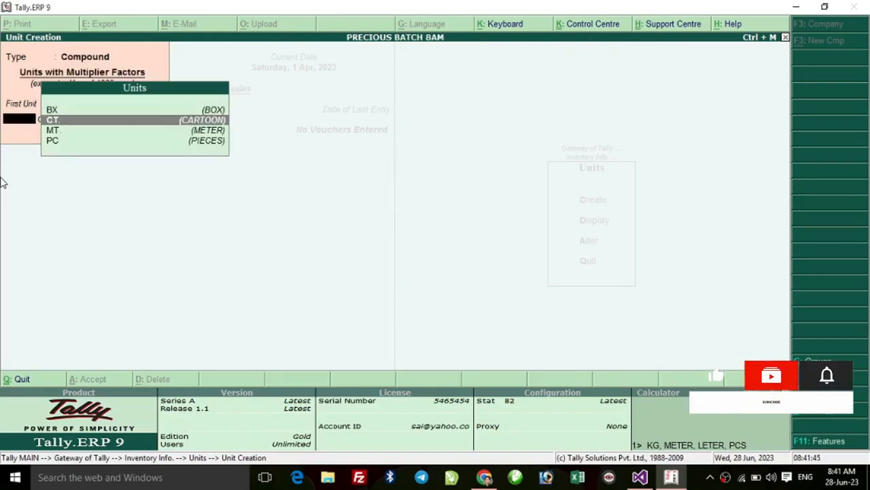
pyautogui.press('Up')
pyautogui.press('Return')
pyautogui.write('1')
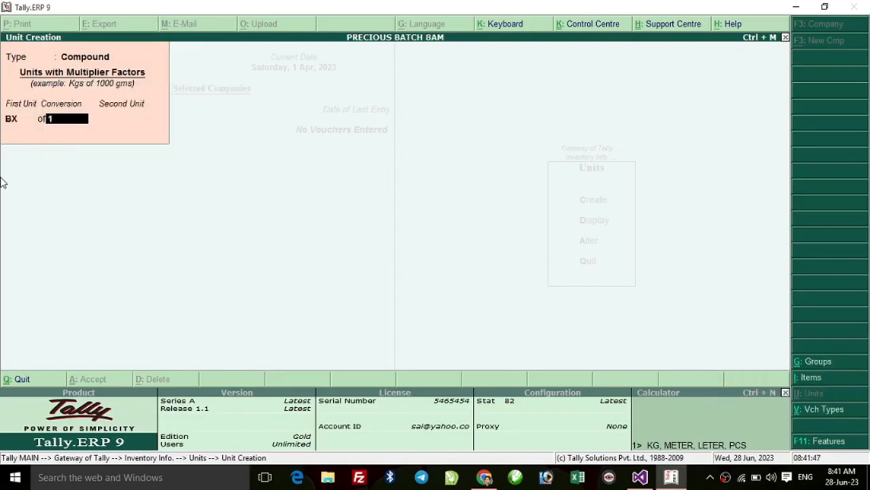
pyautogui.write('0')
pyautogui.press('Return')
pyautogui.press('Down')
pyautogui.press('Down')
pyautogui.press('Down')
pyautogui.press('Return')
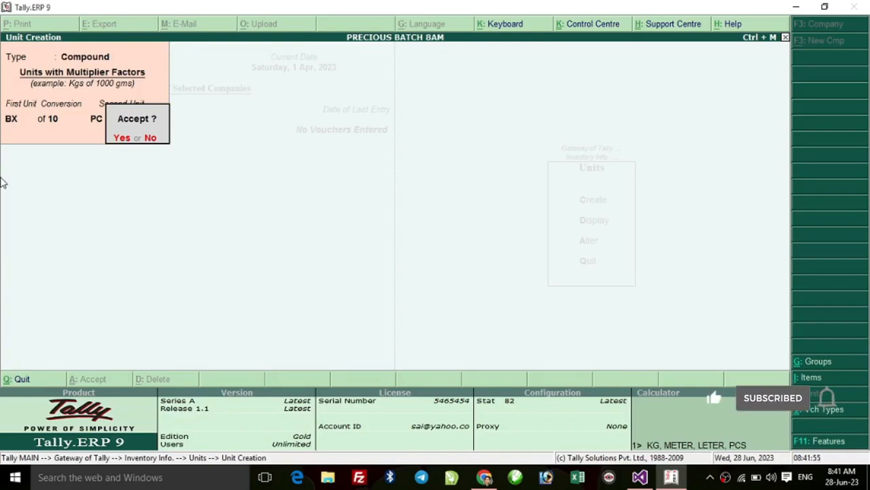
pyautogui.press('n')
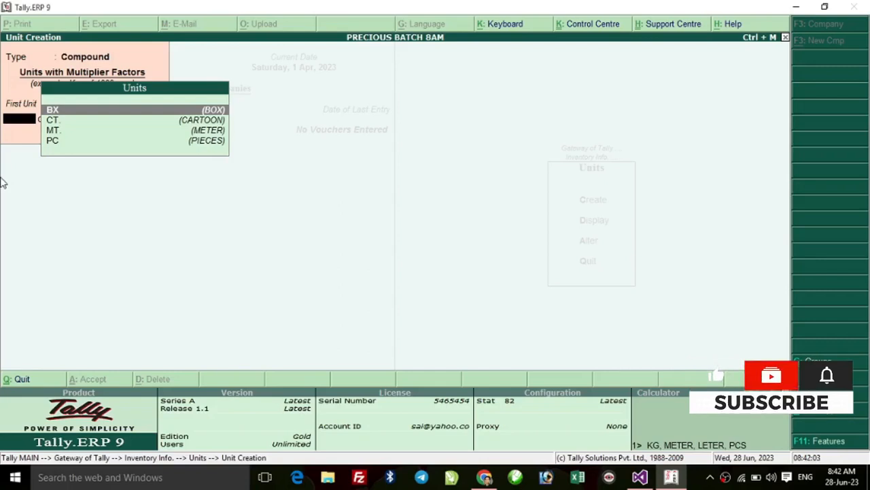
# Create a simple unit with symbol KG, formal name KILOGRAM and 0 decimal places.
pyautogui.press('BackSpace')
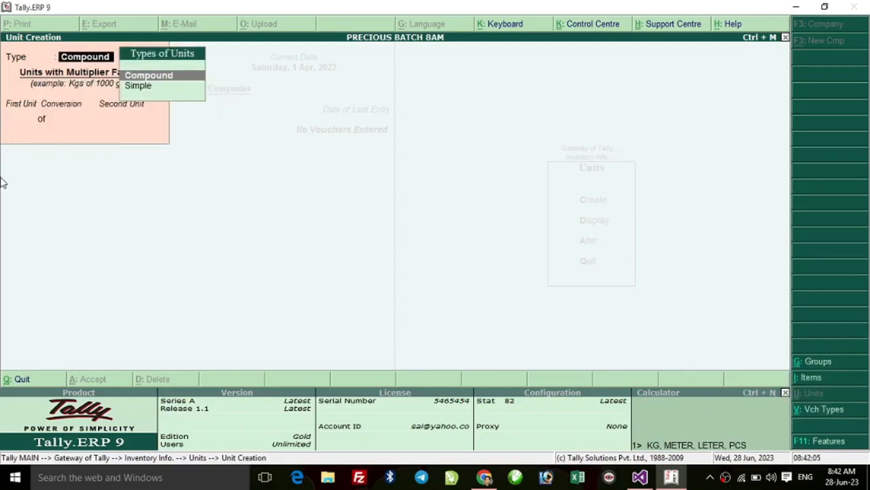
pyautogui.press('Down')
pyautogui.press('Return')
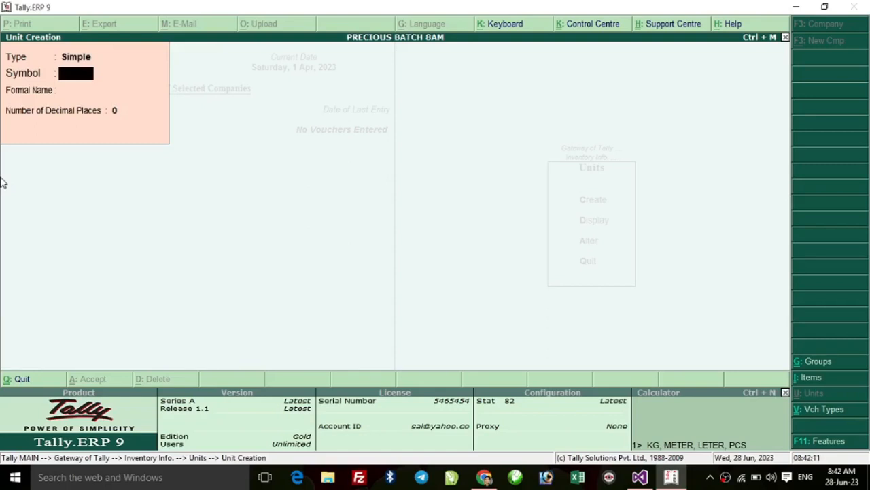
pyautogui.write('KG')
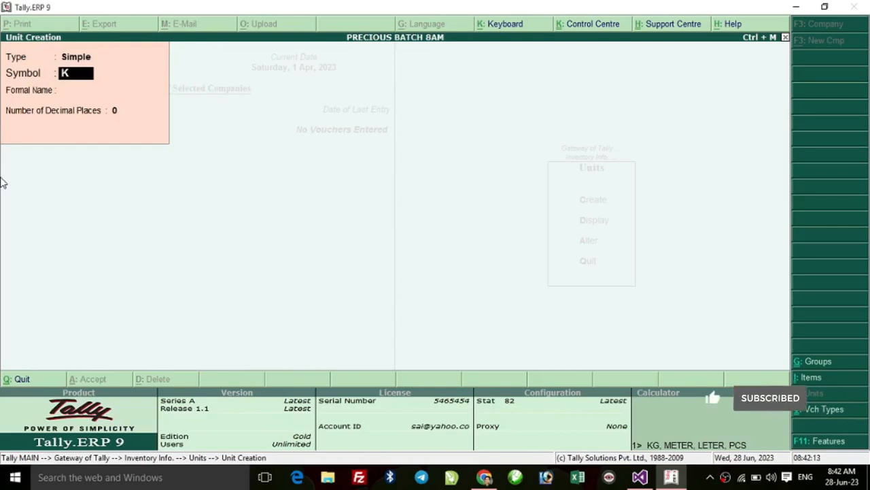
pyautogui.press('Return')
pyautogui.write('KILOGRAM')
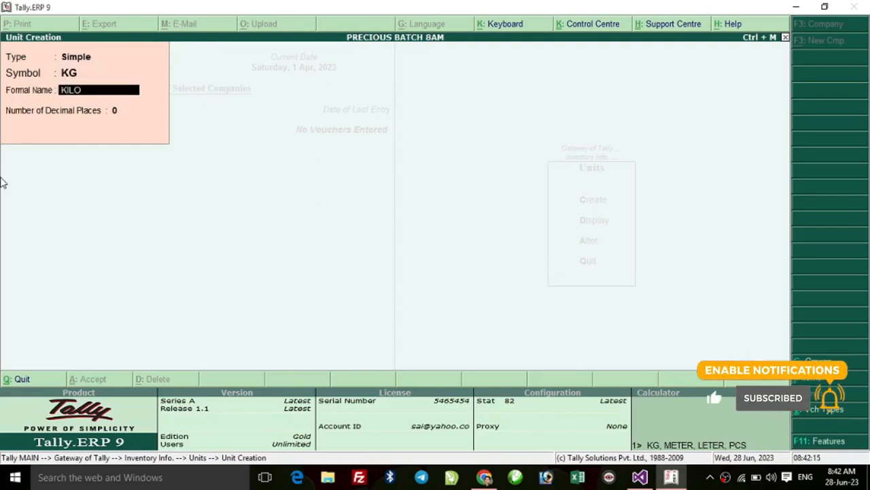
pyautogui.press('Return')
pyautogui.press('Return')
# Create a simple unit with symbol BR, formal name BORI and 0 decimal places.
pyautogui.write('B')
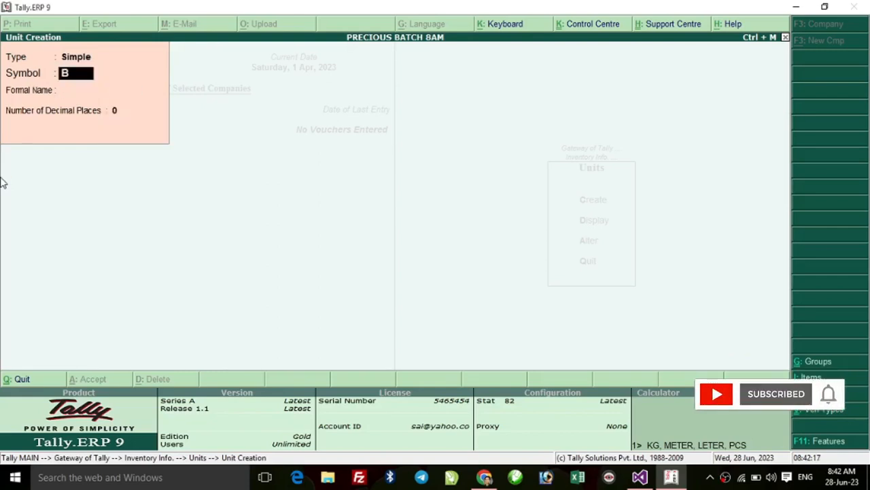
pyautogui.write('O')
pyautogui.press('BackSpace')
pyautogui.write('R')
pyautogui.press('Return')
pyautogui.write('BORU')
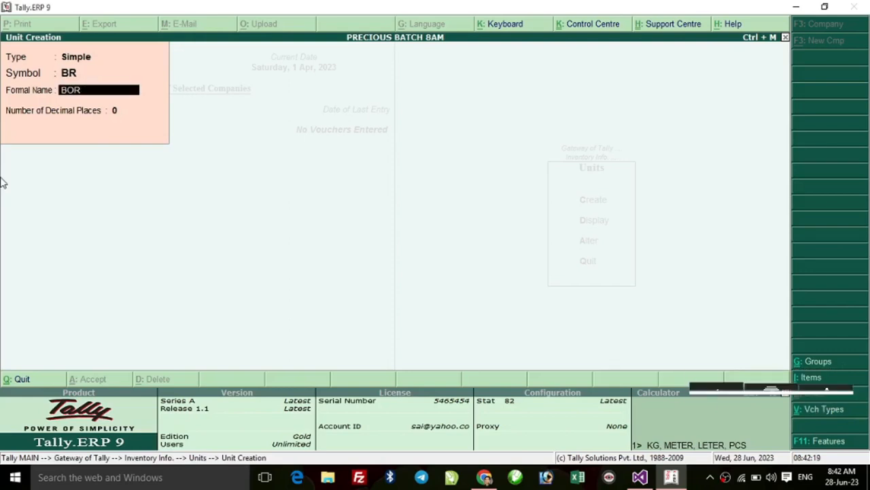
pyautogui.press('Return')
pyautogui.press('BackSpace')
pyautogui.write('BORI')
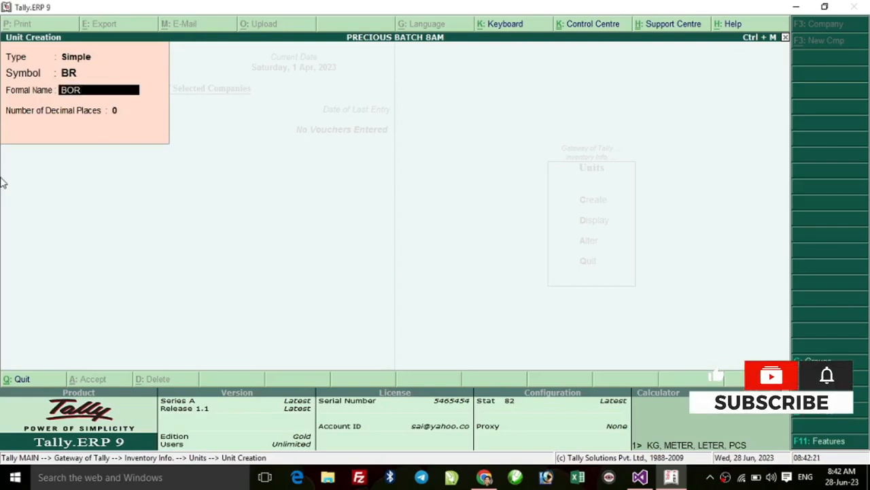
pyautogui.press('Return')
pyautogui.press('Return')
pyautogui.press('Return')
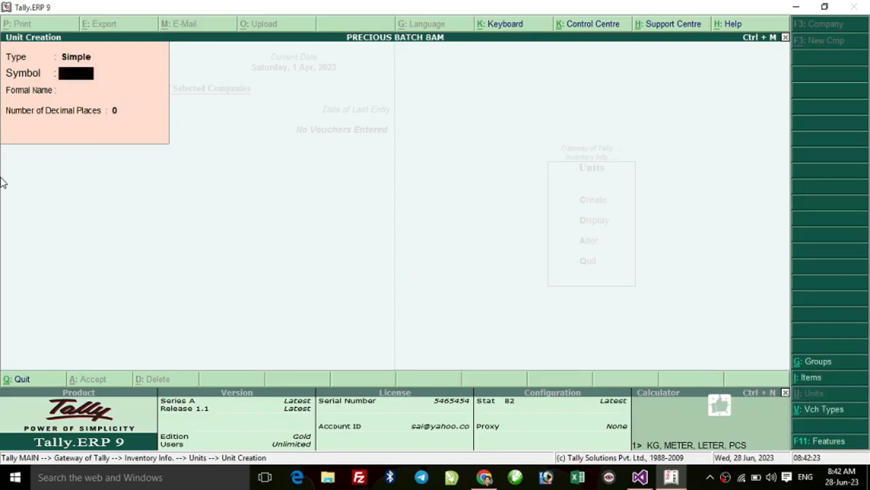
# Start a new compound unit and choose BR (BORI) as its first unit.
pyautogui.press('BackSpace')
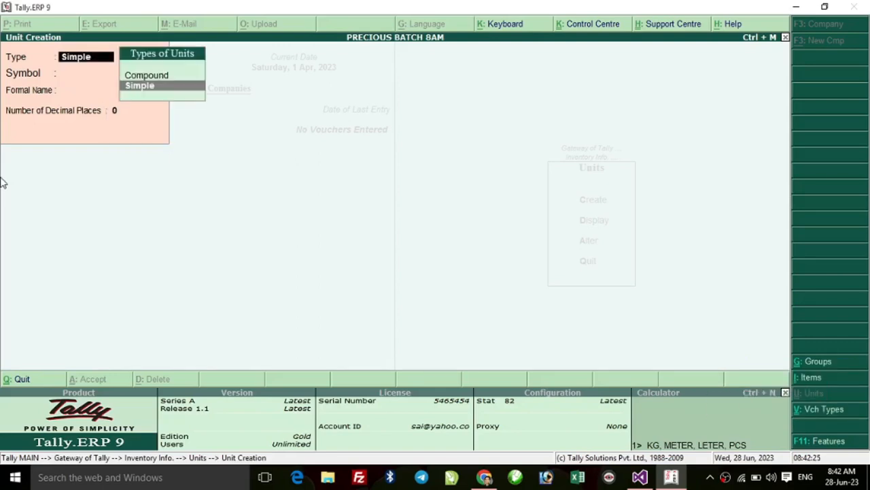
pyautogui.press('Up')
pyautogui.press('Return')
pyautogui.press('Down')
pyautogui.press('Down')
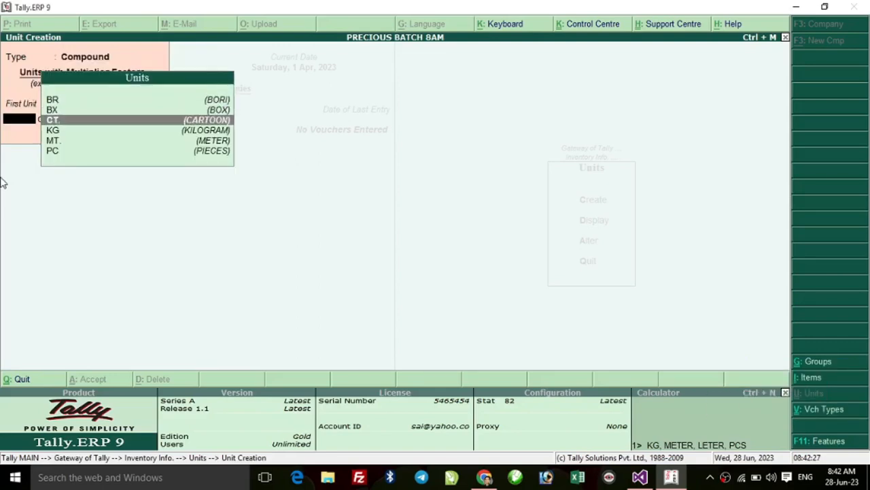
pyautogui.press('Up')
pyautogui.press('Up')
pyautogui.press('Return')
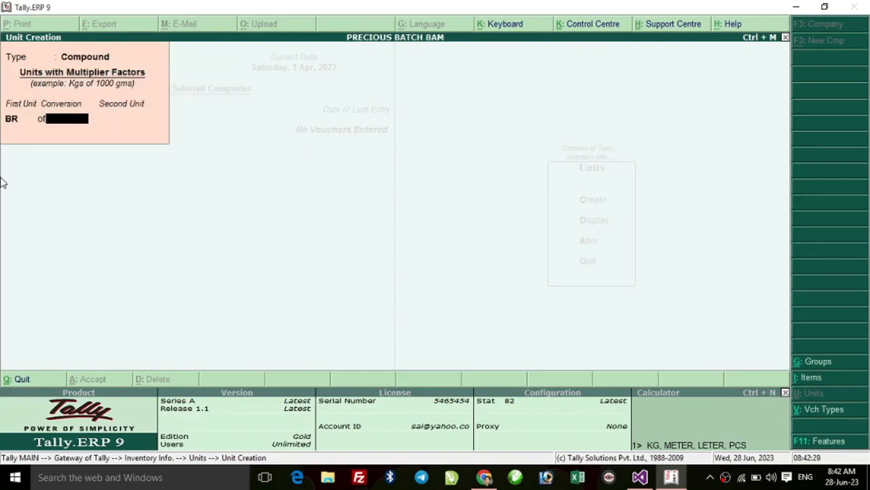
pyautogui.press('BackSpace')
pyautogui.press('Down')
pyautogui.press('Down')
pyautogui.press('Down')
pyautogui.press('Down')
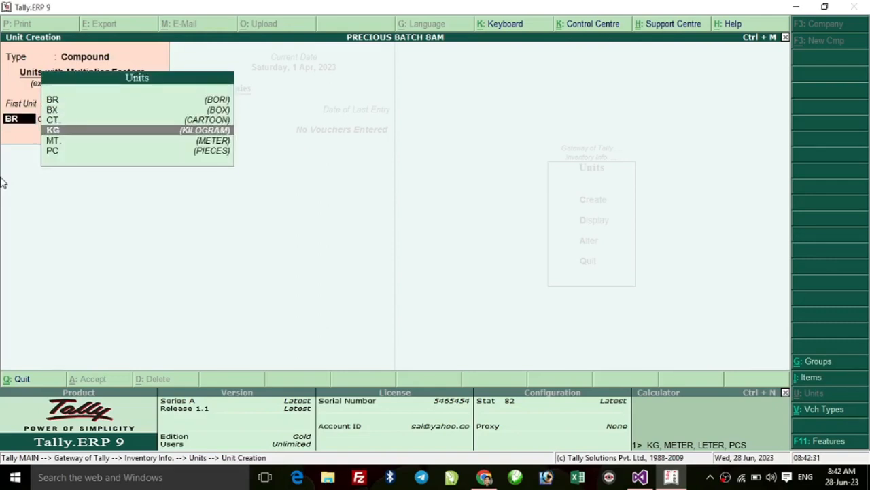
pyautogui.press('Up')
pyautogui.press('Up')
pyautogui.press('Up')
pyautogui.press('Up')
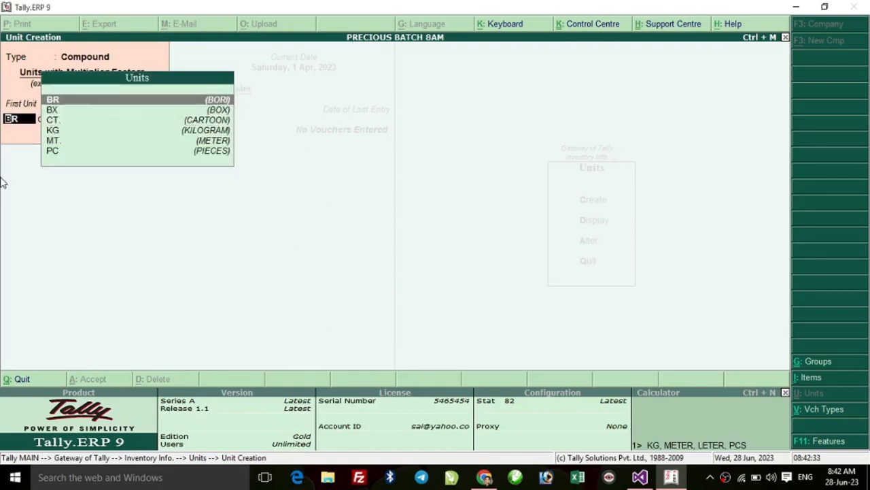
pyautogui.press('Return')
# Set the compound unit's conversion to 100 with KG as second unit, and save it.
pyautogui.write('100')
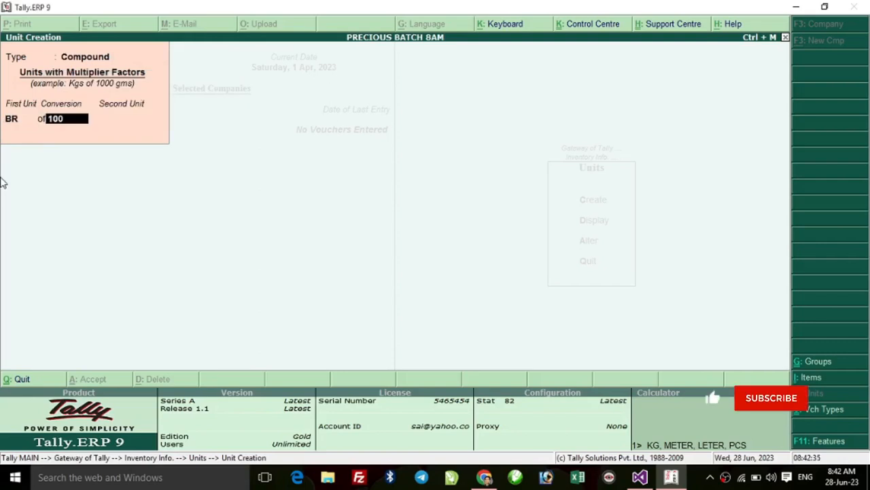
pyautogui.press('Return')
pyautogui.press('Down')
pyautogui.press('Down')
pyautogui.press('Down')
pyautogui.press('Down')
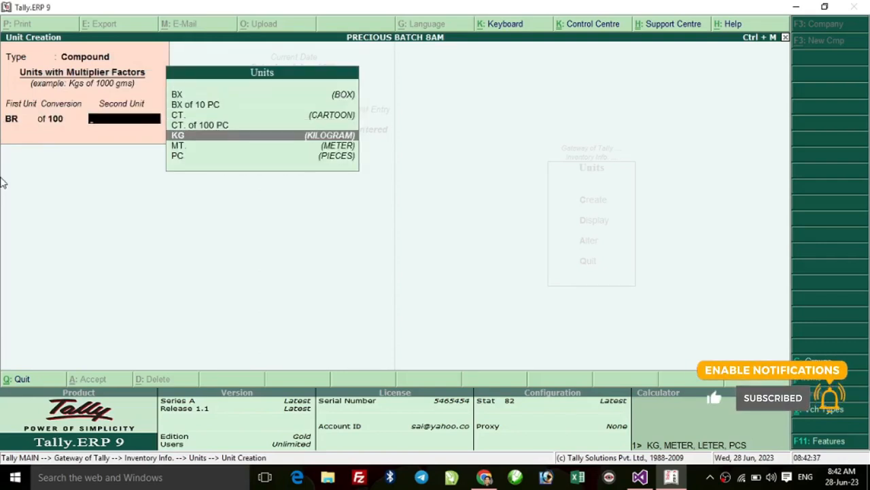
pyautogui.press('Return')
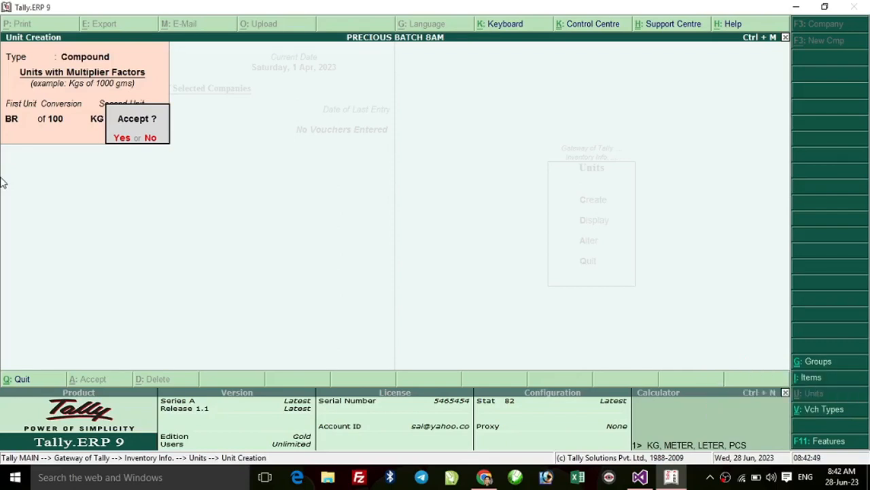
pyautogui.press('n')
pyautogui.press('BackSpace')
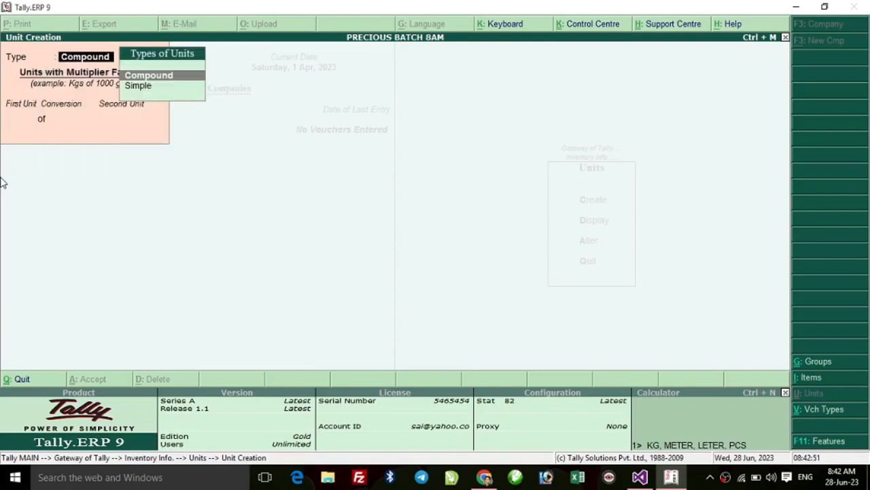
pyautogui.press('Down')
pyautogui.press('Up')
pyautogui.press('Down')
pyautogui.press('Up')
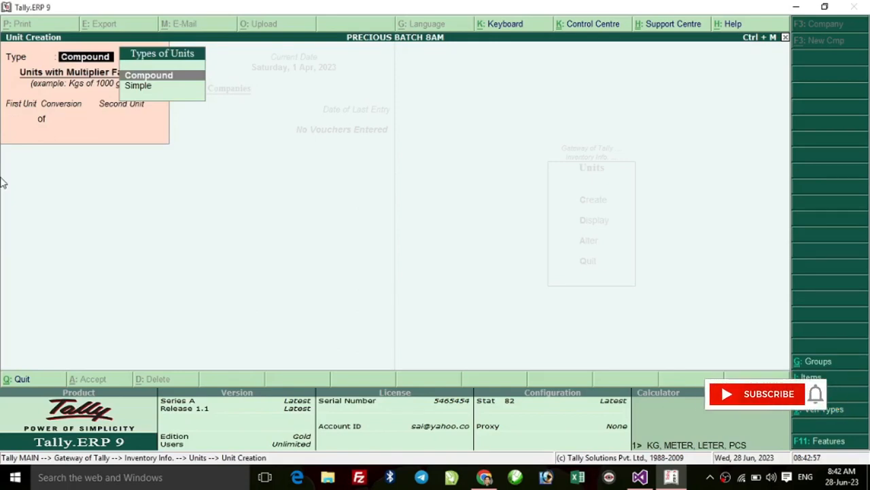
# Quit unit creation and reopen Units of Measure from the inventory information options.
pyautogui.press('Escape')
pyautogui.press('y')
pyautogui.press('Escape')
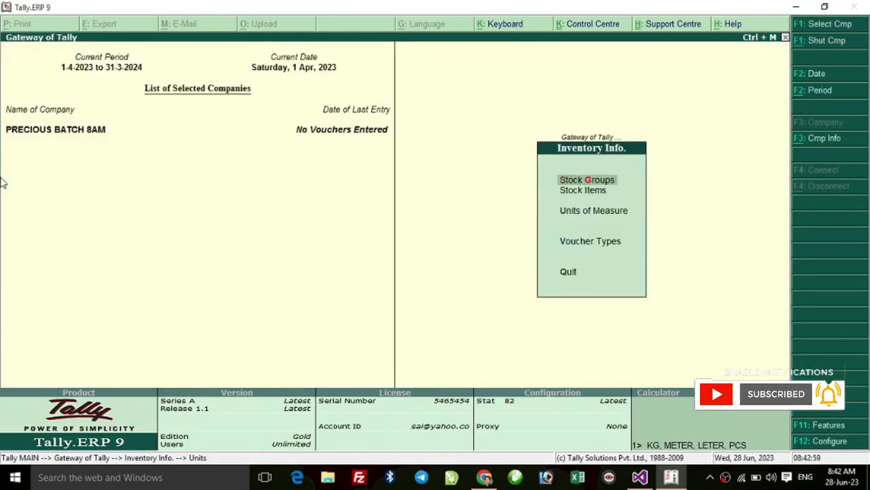
pyautogui.press('Down')
pyautogui.press('Down')
pyautogui.press('Return')
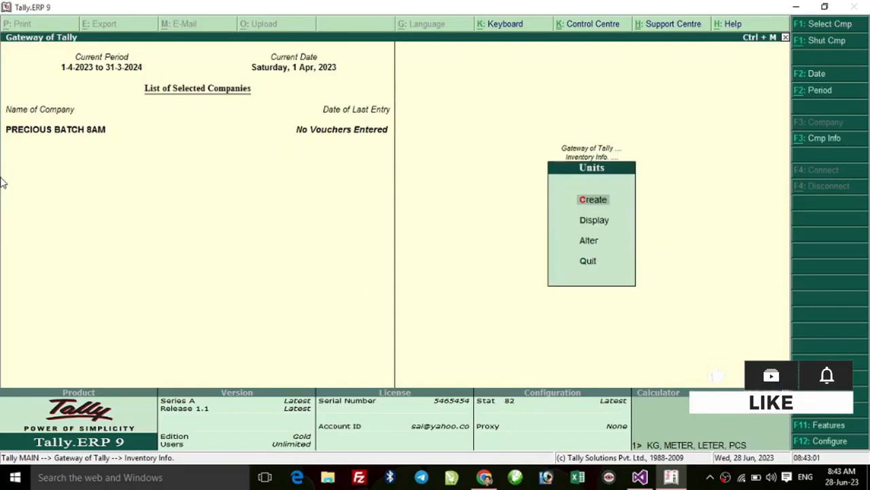
# Examine the display list of existing simple and compound units, and close it.
pyautogui.press('Down')
pyautogui.press('Down')
pyautogui.press('Down')
pyautogui.press('Up')
pyautogui.press('Up')
pyautogui.press('Up')
pyautogui.press('Down')
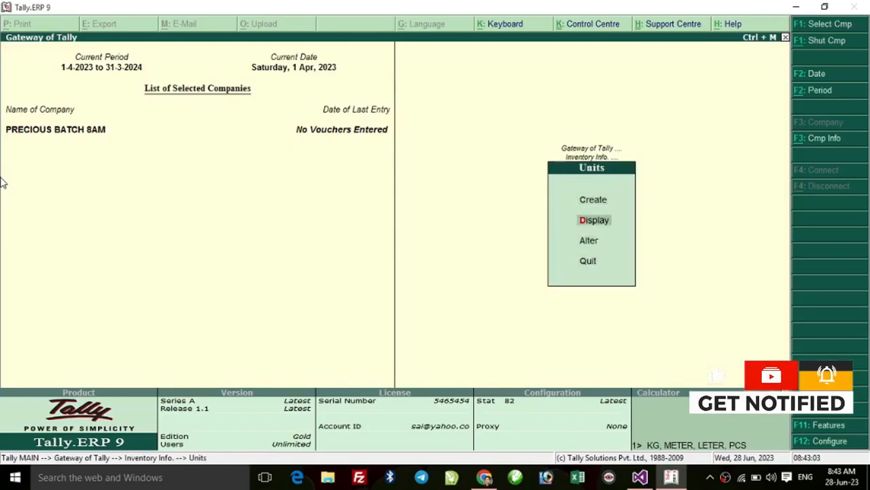
pyautogui.press('Return')
pyautogui.press('Down')
pyautogui.press('Down')
pyautogui.press('Down')
pyautogui.press('Down')
pyautogui.press('Down')
pyautogui.press('Down')
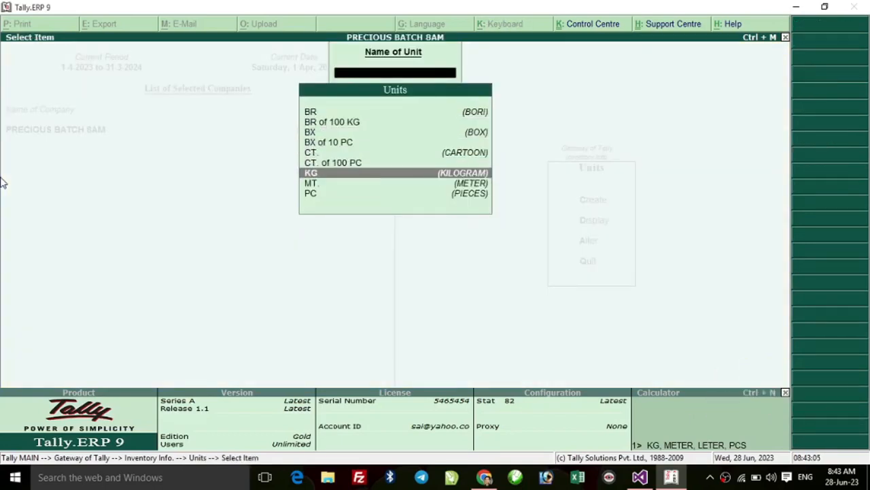
pyautogui.press('Escape')
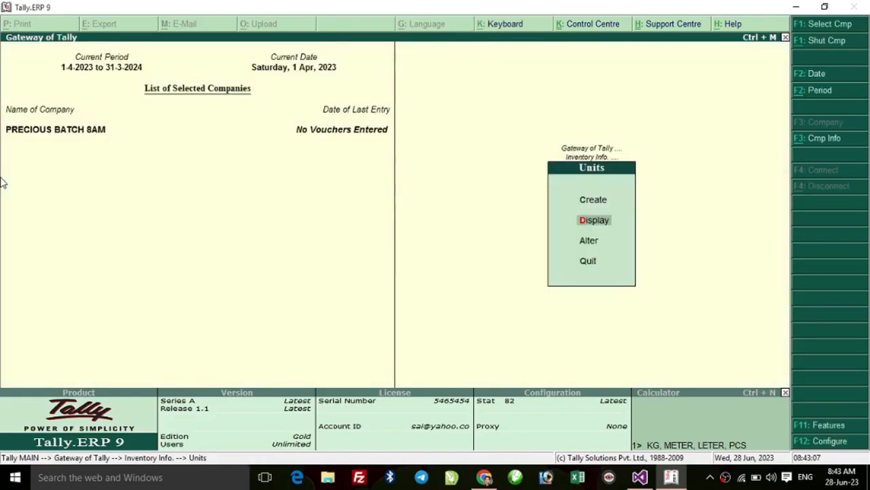
# Alter the compound unit CT. of 100 PC by setting its conversion to 50, and save it.
pyautogui.press('Down')
pyautogui.press('Return')
pyautogui.press('Down')
pyautogui.press('Down')
pyautogui.press('Down')
pyautogui.press('Down')
pyautogui.press('Down')
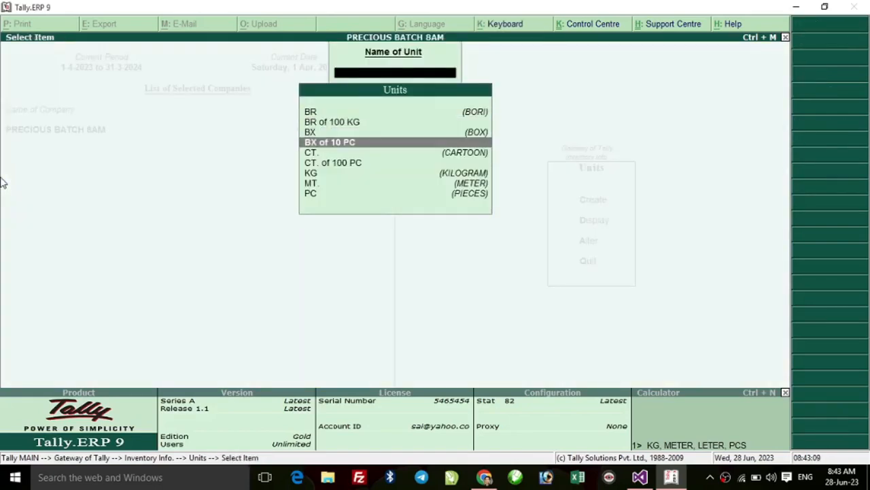
pyautogui.press('Return')
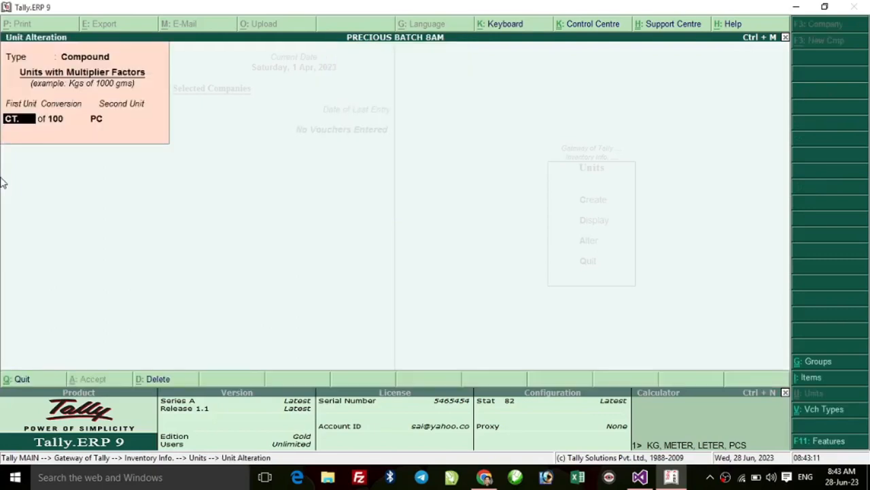
pyautogui.press('Return')
pyautogui.write('50')
pyautogui.press('Return')
pyautogui.press('Return')
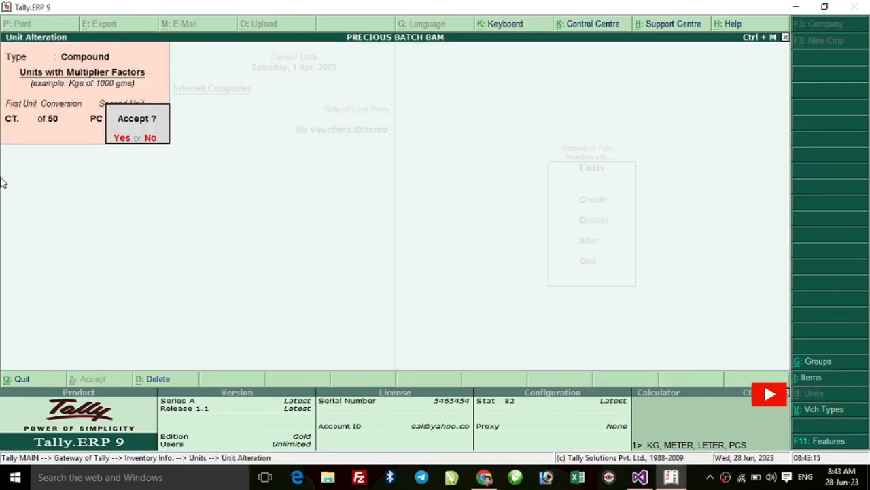
pyautogui.press('Return')
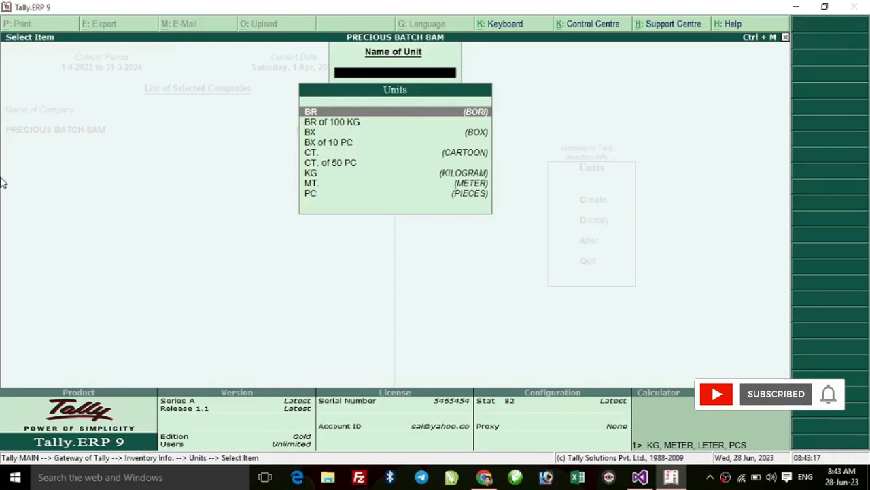
# Leave unit alteration, return to the inventory information options and highlight Units of Measure.
pyautogui.press('Escape')
pyautogui.press('Escape')
pyautogui.press('Down')
pyautogui.press('Down')
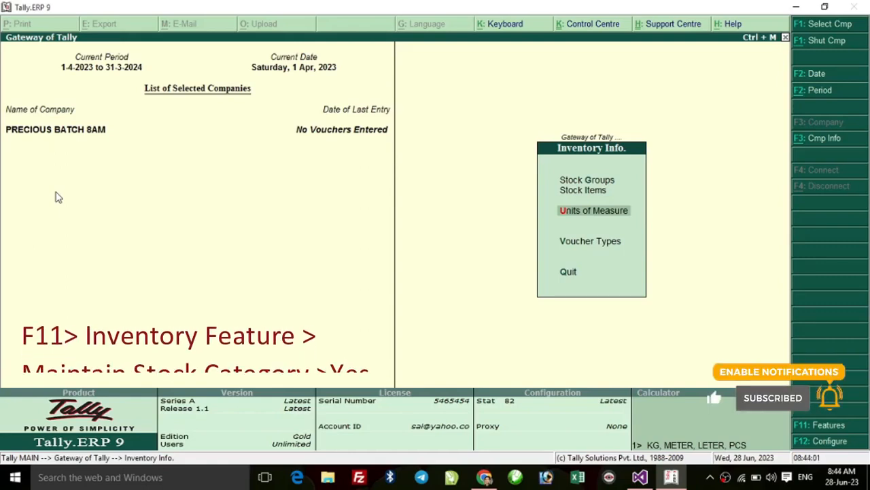
# Set Maintain Stock Categories to Yes in the company's inventory features and save the settings.
pyautogui.press('F11')
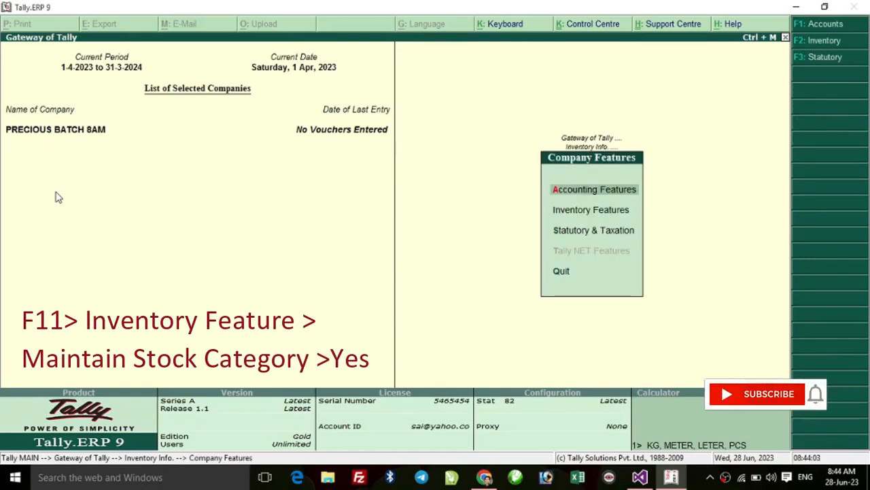
pyautogui.press('Down')
pyautogui.press('Up')
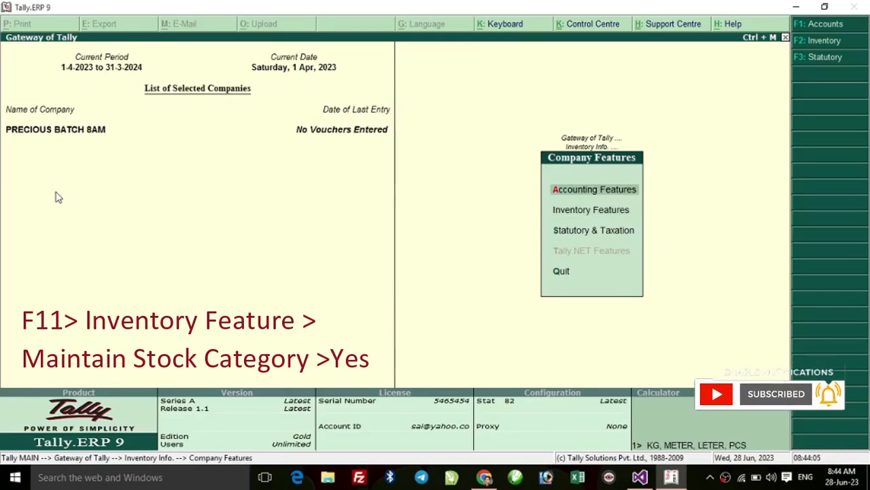
pyautogui.press('Down')
pyautogui.press('Up')
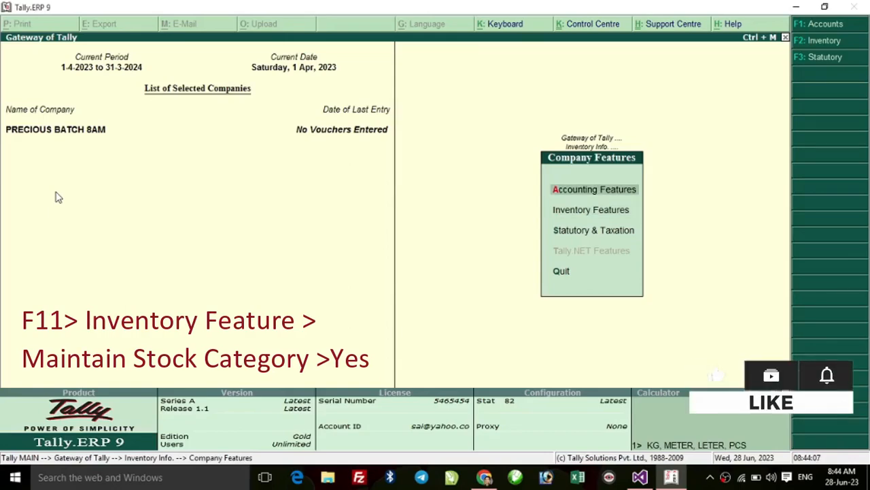
pyautogui.press('Down')
pyautogui.press('Return')
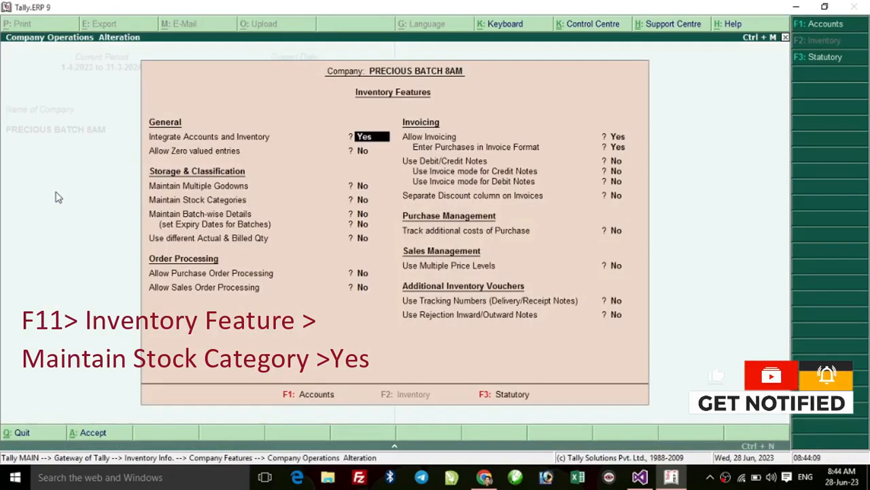
pyautogui.press('Return')
pyautogui.press('Return')
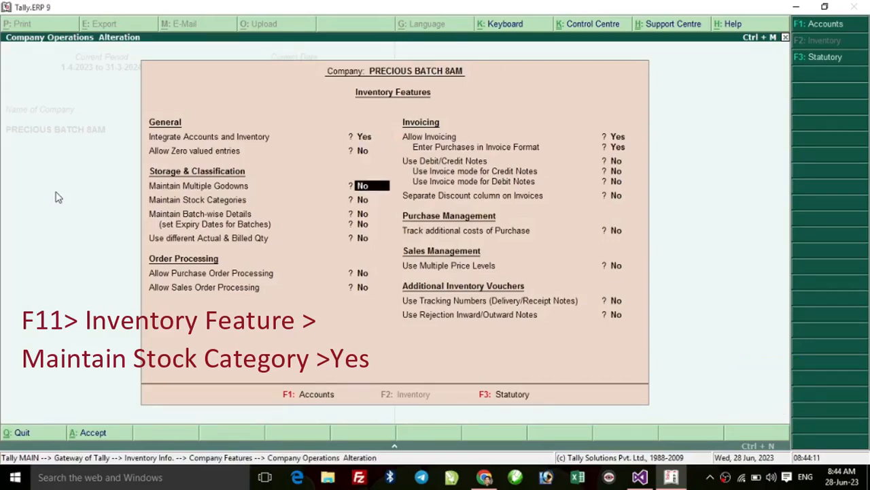
pyautogui.press('Return')
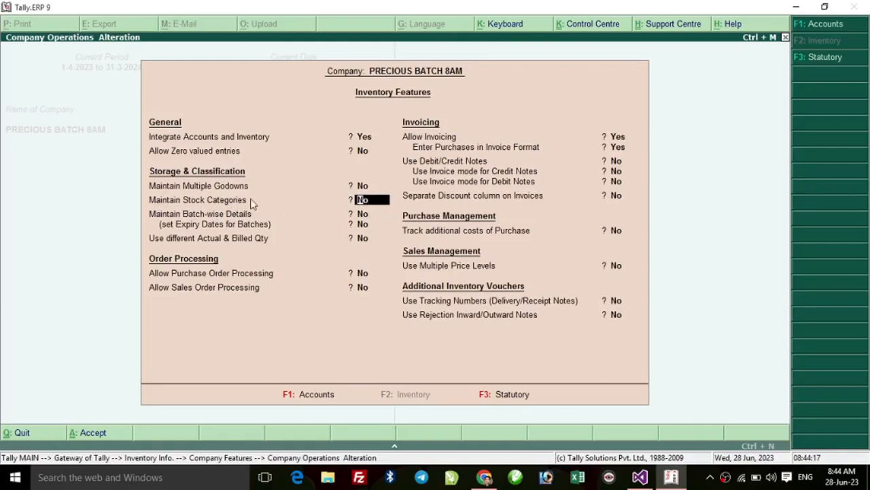
pyautogui.write('y')
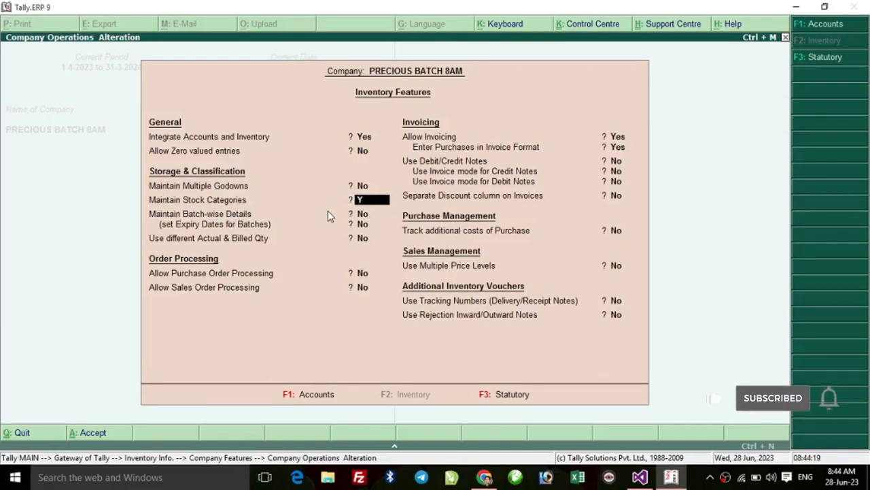
pyautogui.press('Return')
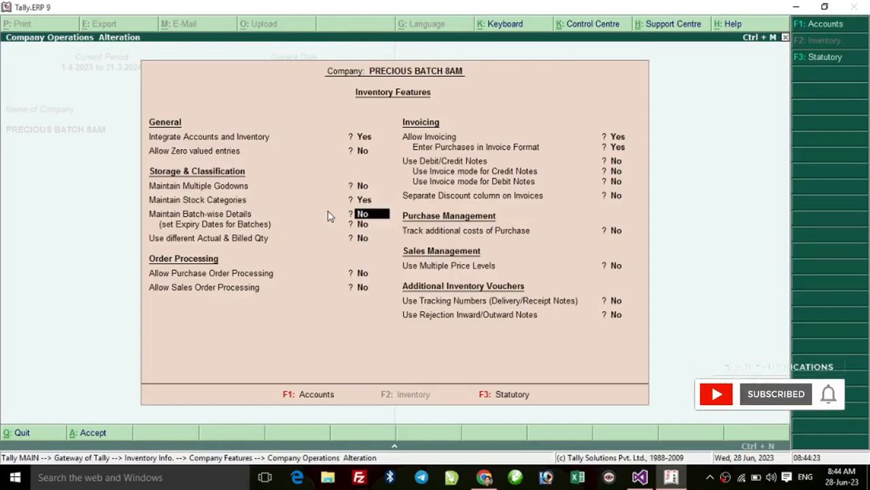
pyautogui.hotkey('ctrl', 'a')
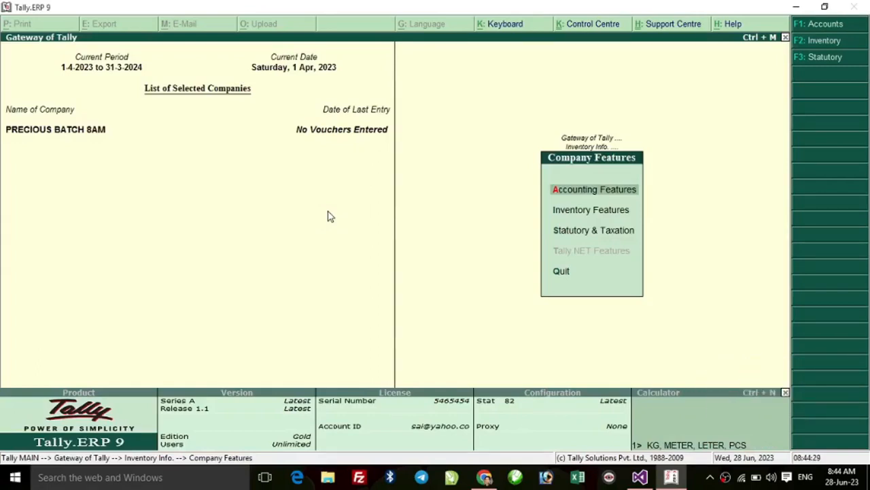
# Reopen the inventory features to check the Maintain Stock Categories setting, and return to the inventory information options.
pyautogui.press('Down')
pyautogui.press('Return')
pyautogui.press('Return')
pyautogui.press('Return')
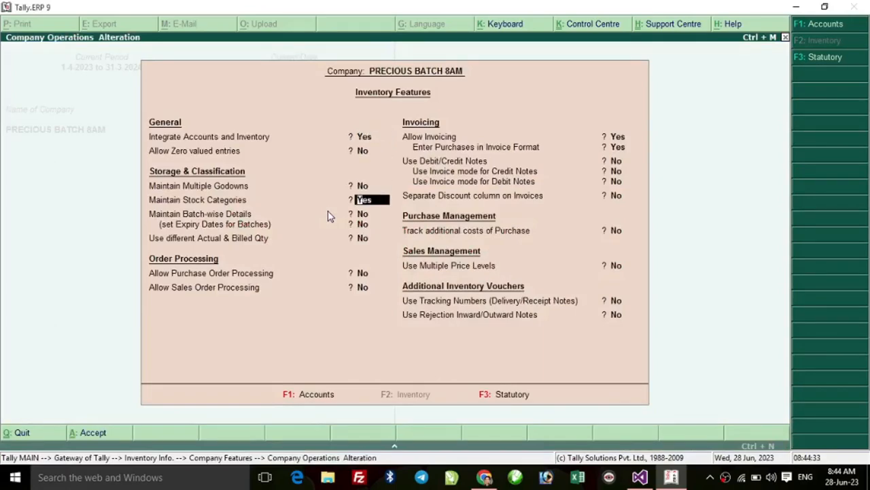
pyautogui.hotkey('ctrl', 'a')
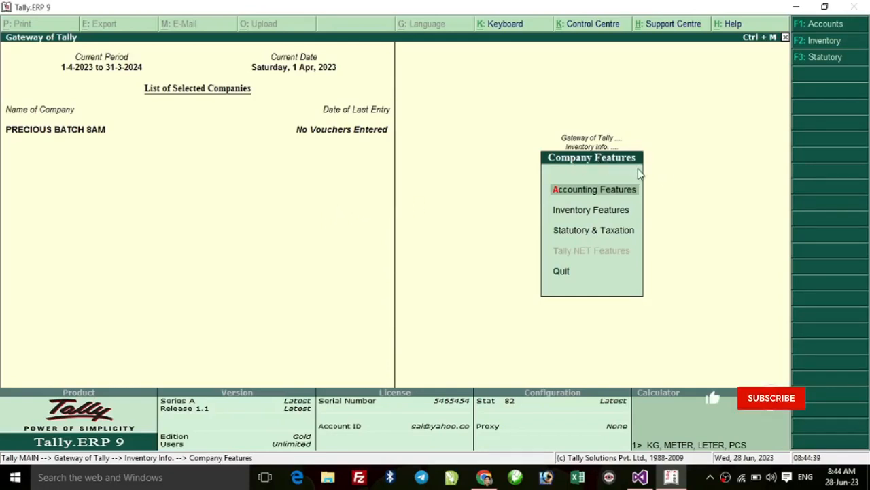
pyautogui.press('Escape')
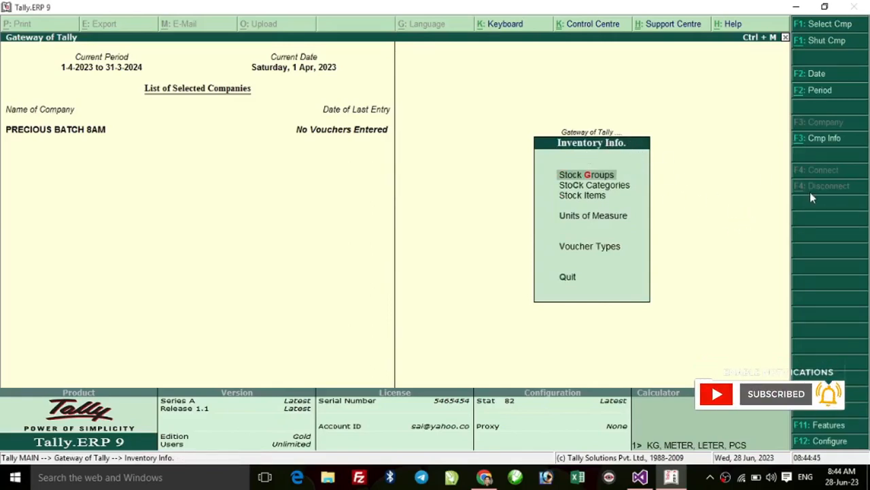
# Create a single stock category named LG under Primary and save it.
pyautogui.press('Down')
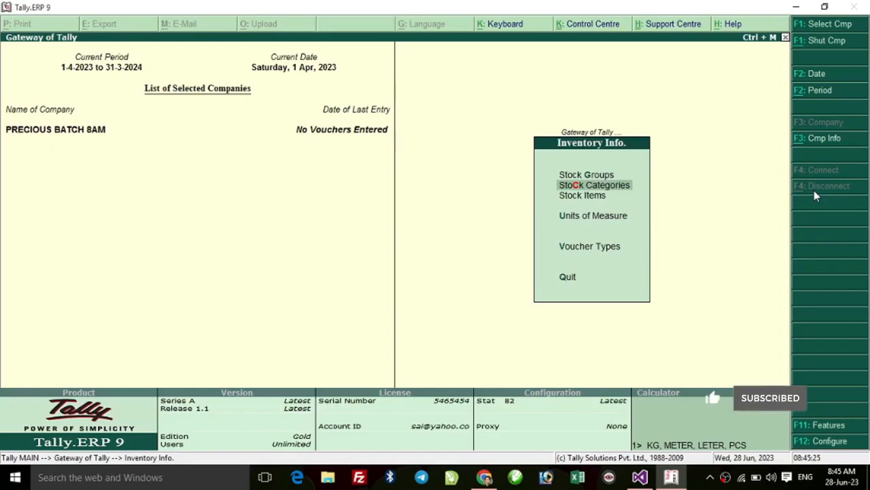
pyautogui.press('Return')
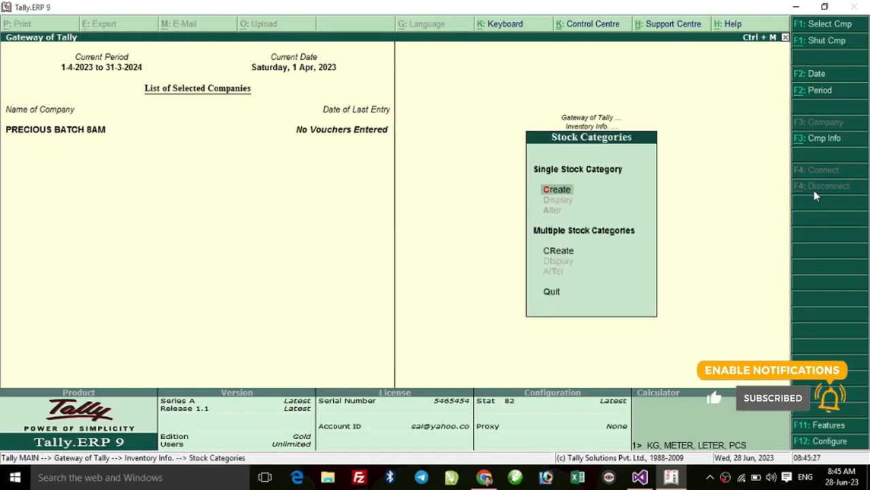
pyautogui.press('Return')
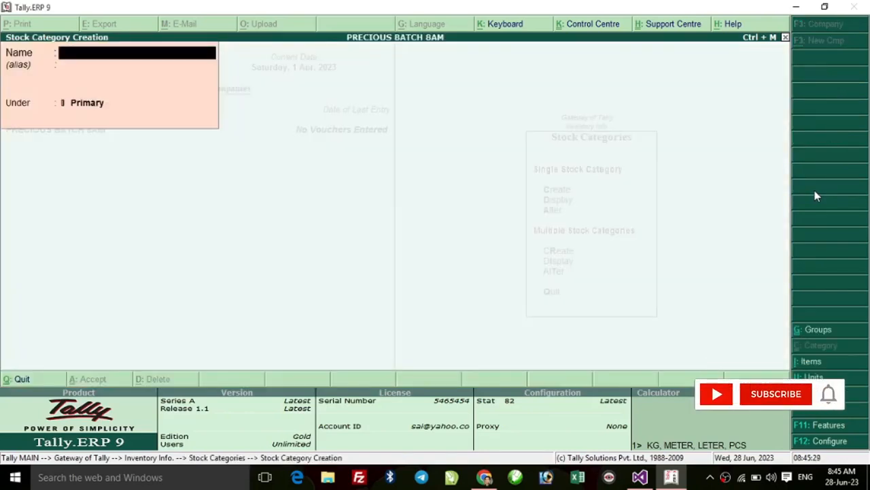
pyautogui.write('LAG')
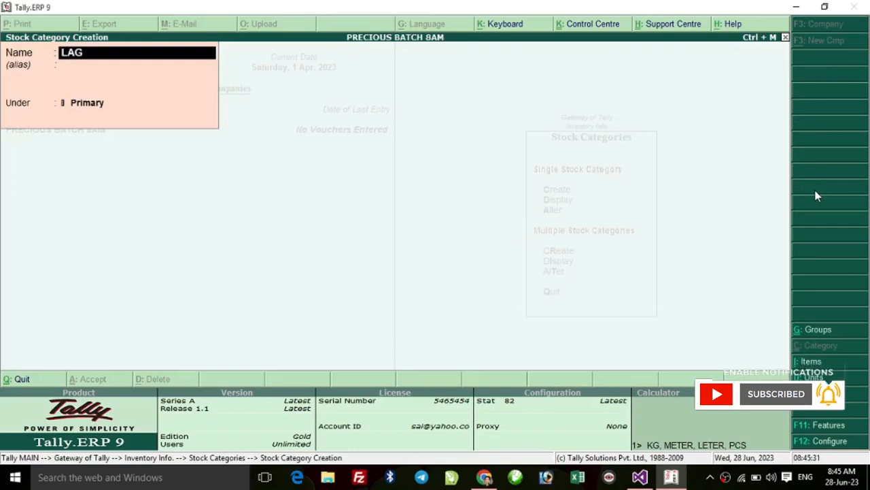
pyautogui.press('BackSpace')
pyautogui.press('BackSpace')
pyautogui.write('G')
pyautogui.press('Return')
pyautogui.press('Return')
pyautogui.press('Return')
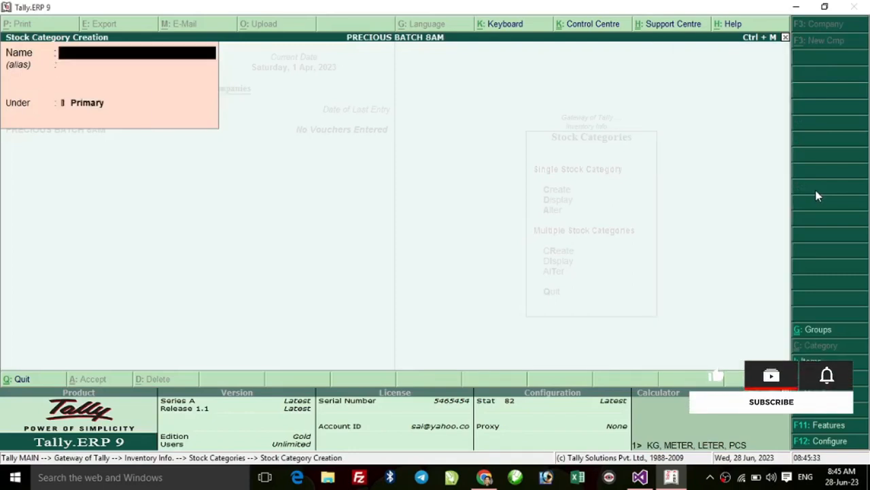
# Create the stock category SAMSUNG under Primary and save it.
pyautogui.write('SAMSUNG')
pyautogui.press('Return')
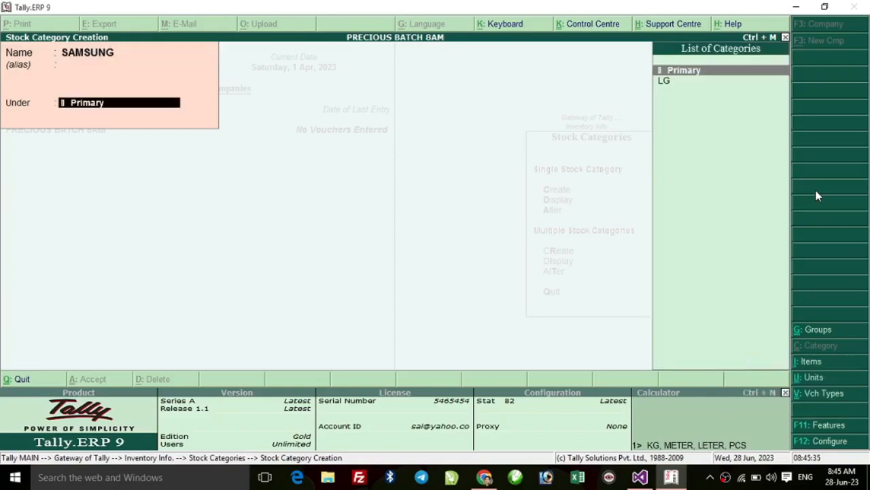
pyautogui.press('Return')
pyautogui.press('Return')
# Create the stock categories NOKIA and DELL under Primary, saving each one.
pyautogui.write('NOKIA')
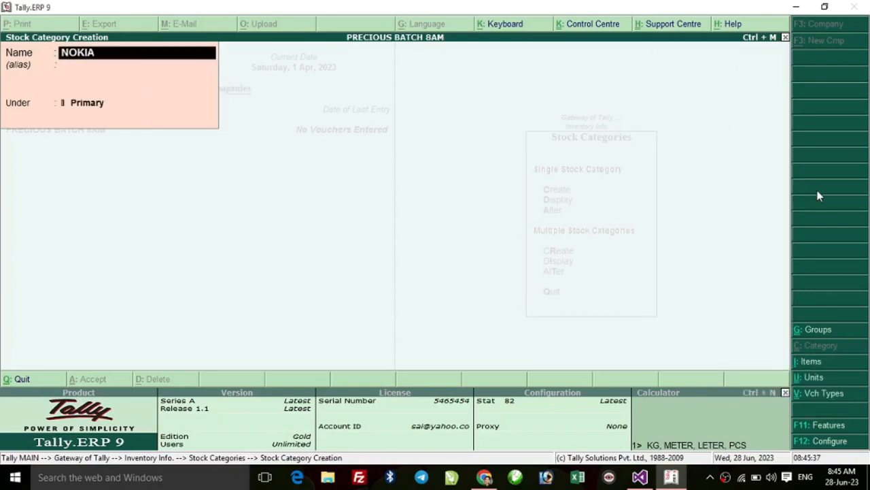
pyautogui.press('Return')
pyautogui.press('Return')
pyautogui.press('Return')
pyautogui.press('Return')
pyautogui.press('Return')
# Create the stock category TOSHIBA under Primary and save it.
pyautogui.write('TOSHIB')
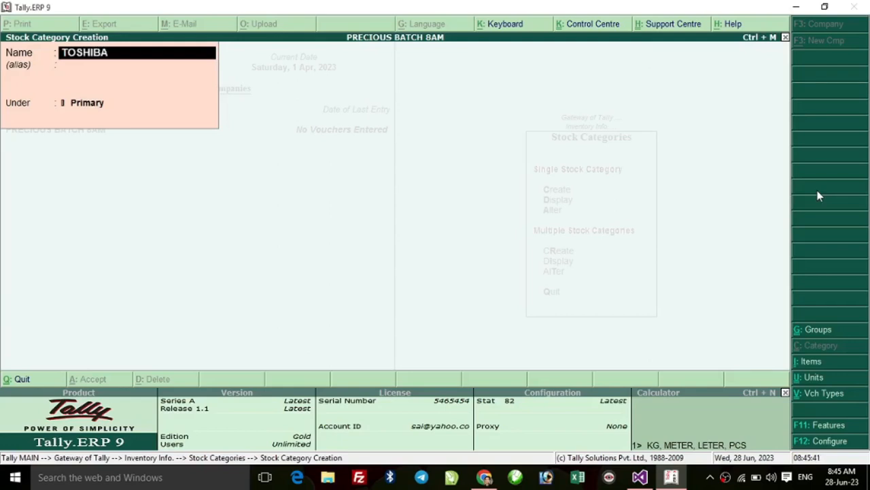
pyautogui.press('Return')
pyautogui.press('Return')
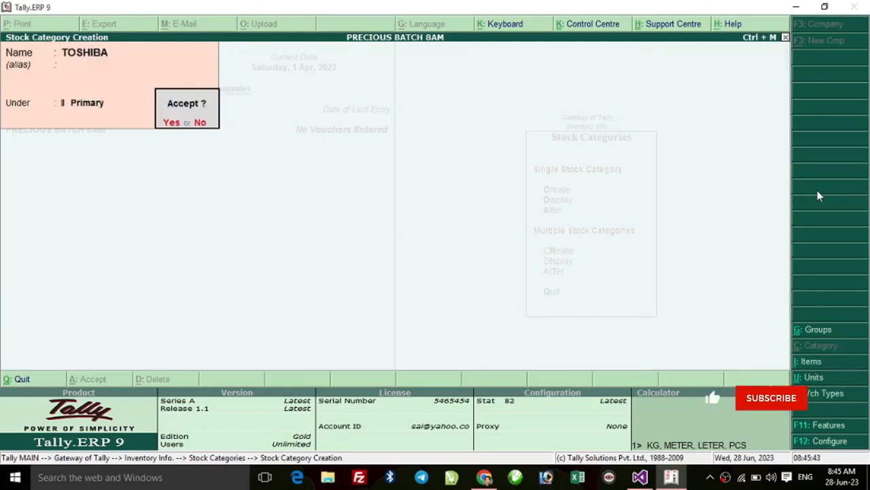
pyautogui.press('Return')
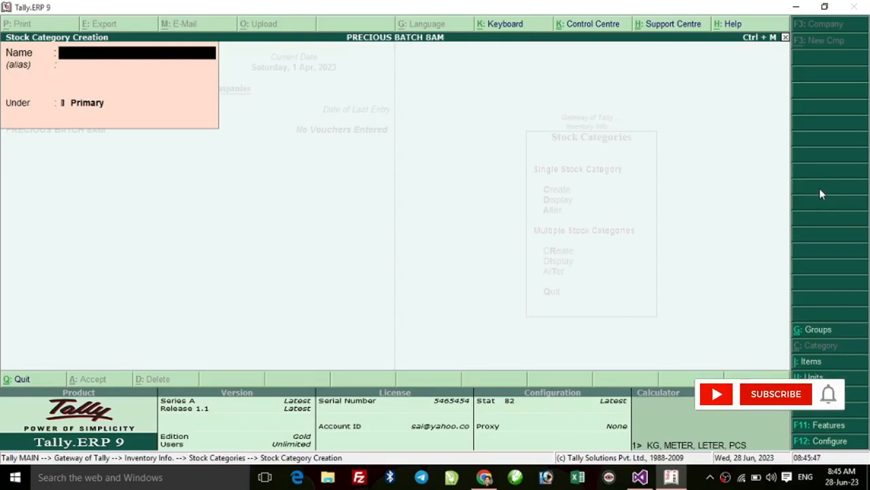
# Create the stock category SAMTRON under the parent category SAMSUNG and save it.
pyautogui.write('S')
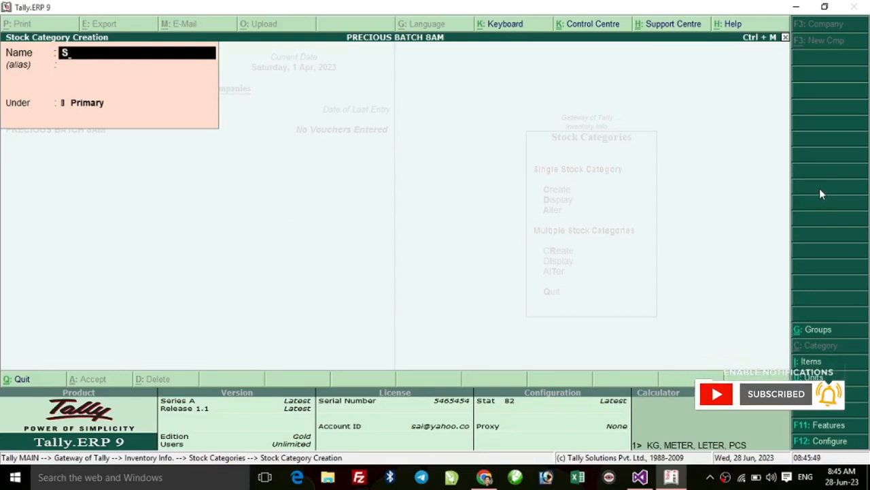
pyautogui.write('AMTRON')
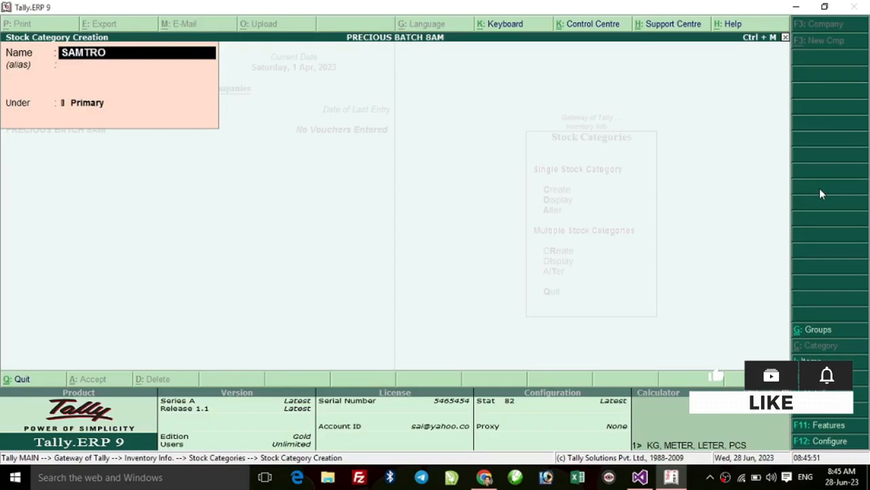
pyautogui.press('Return')
pyautogui.press('Return')
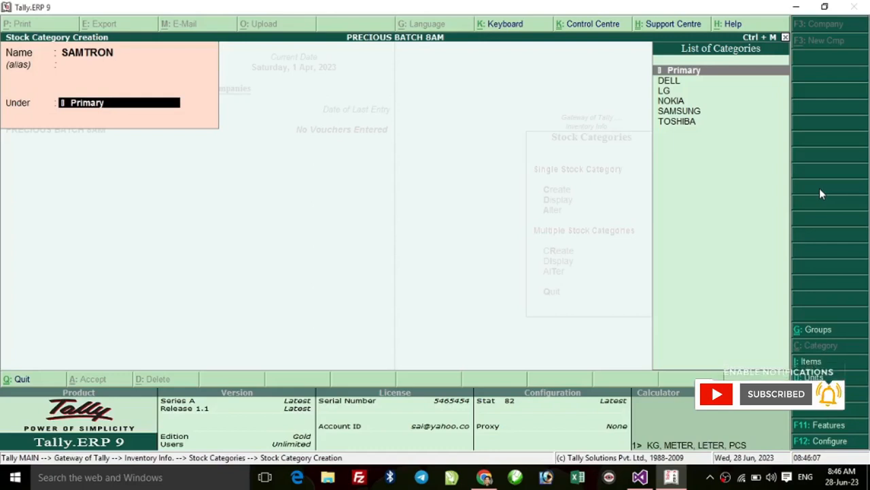
pyautogui.press('Down')
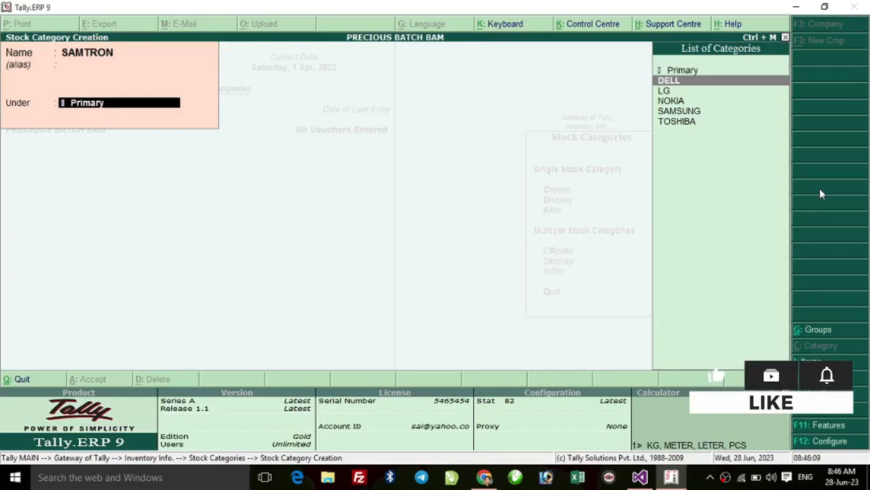
pyautogui.press('Down')
pyautogui.press('Down')
pyautogui.press('Down')
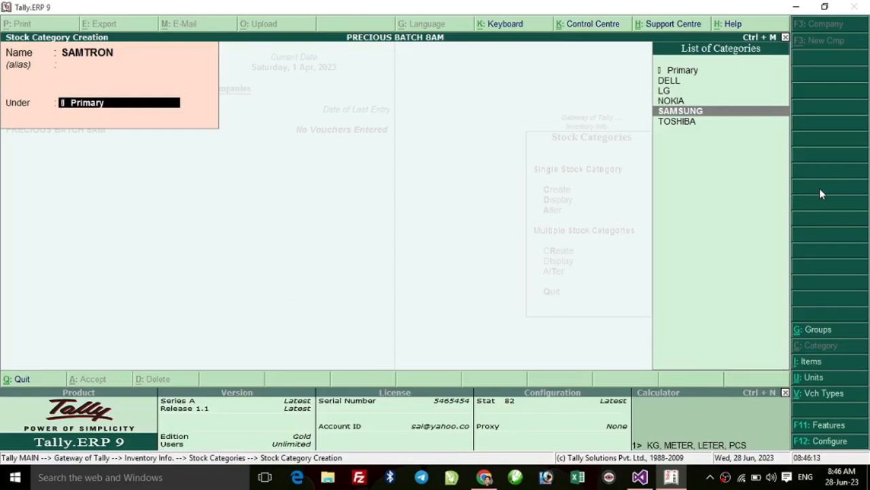
pyautogui.press('Return')
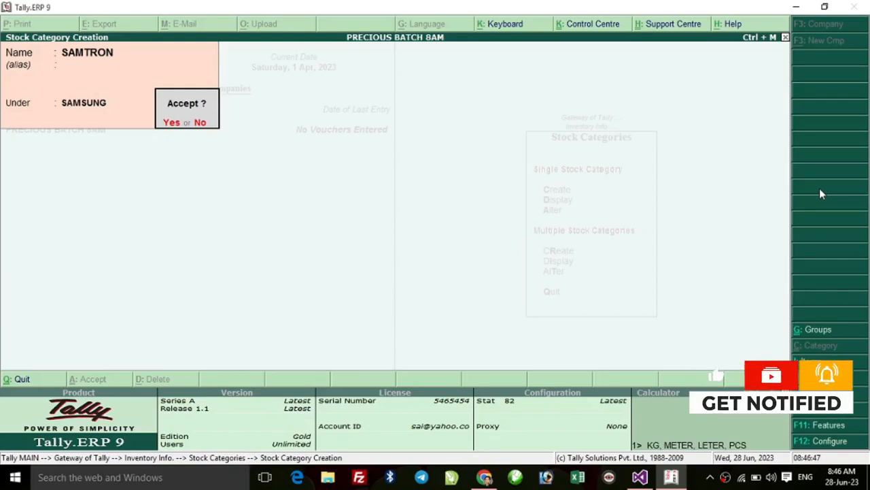
pyautogui.press('Return')
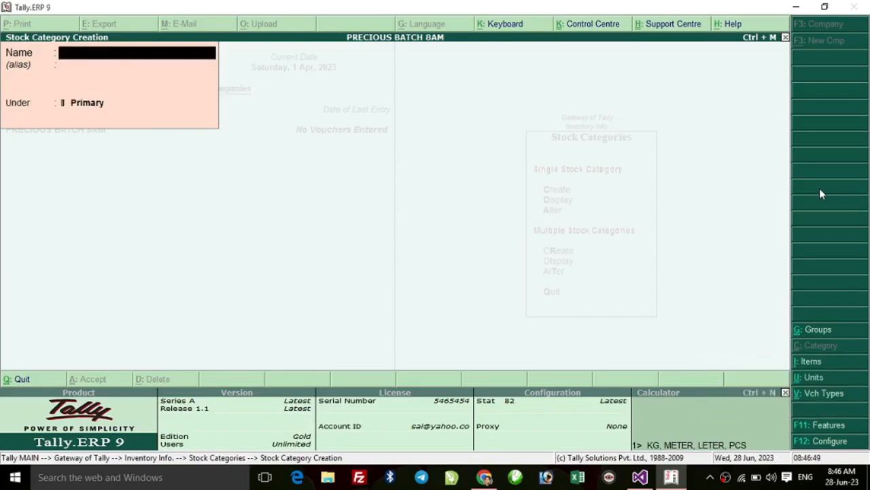
# Quit category creation and examine the single stock category lists offered for display and for alteration.
pyautogui.press('Escape')
pyautogui.press('Return')
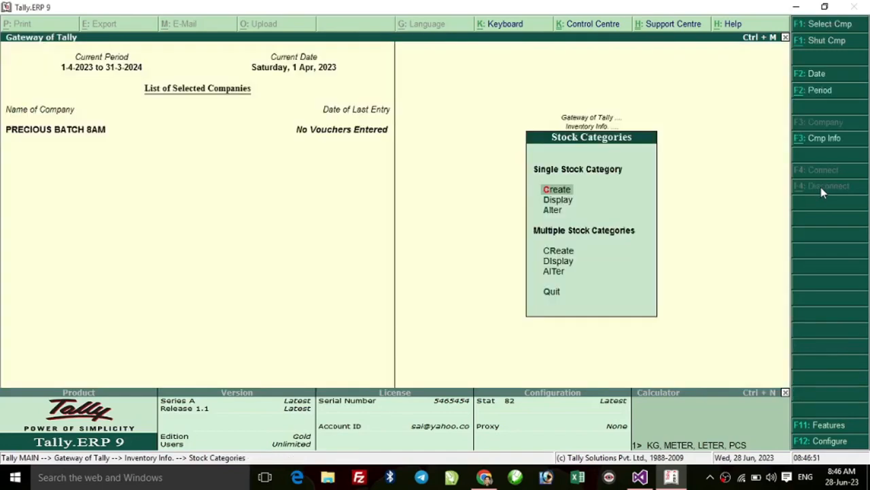
pyautogui.press('Down')
pyautogui.press('Return')
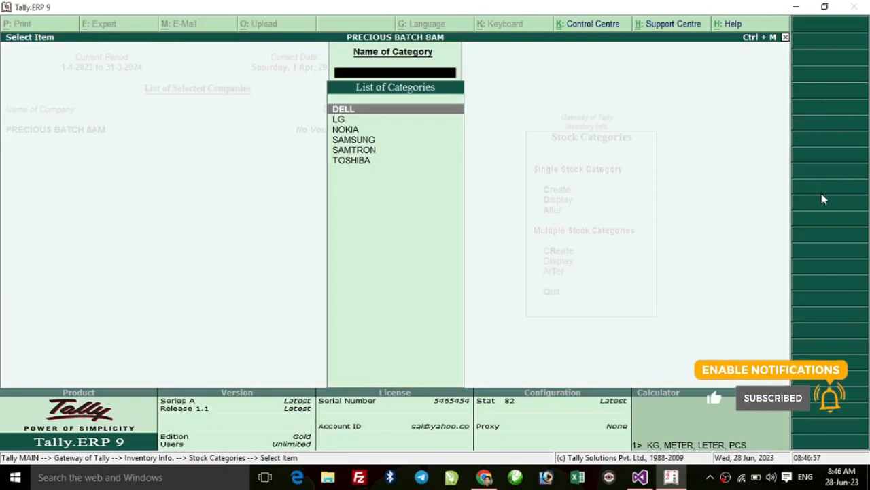
pyautogui.press('Escape')
pyautogui.press('Down')
pyautogui.press('Return')
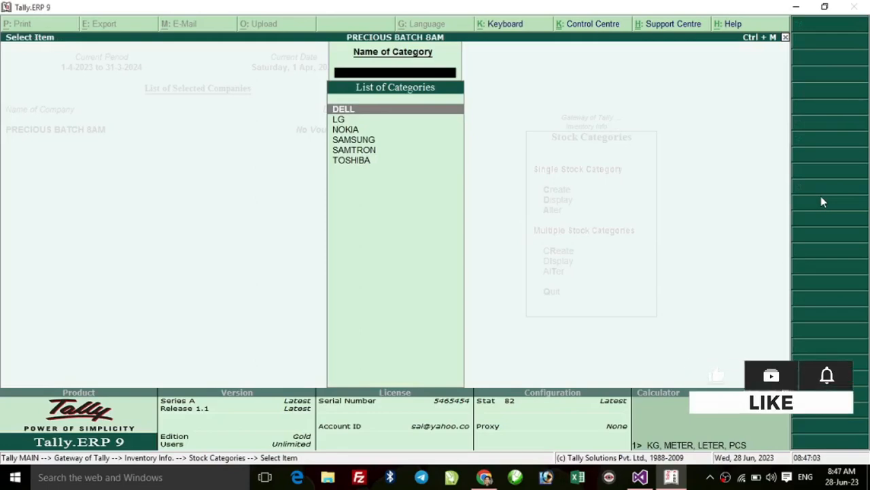
# Leave the stock category options, return to the inventory information options and highlight Stock Items.
pyautogui.press('Escape')
pyautogui.press('Escape')
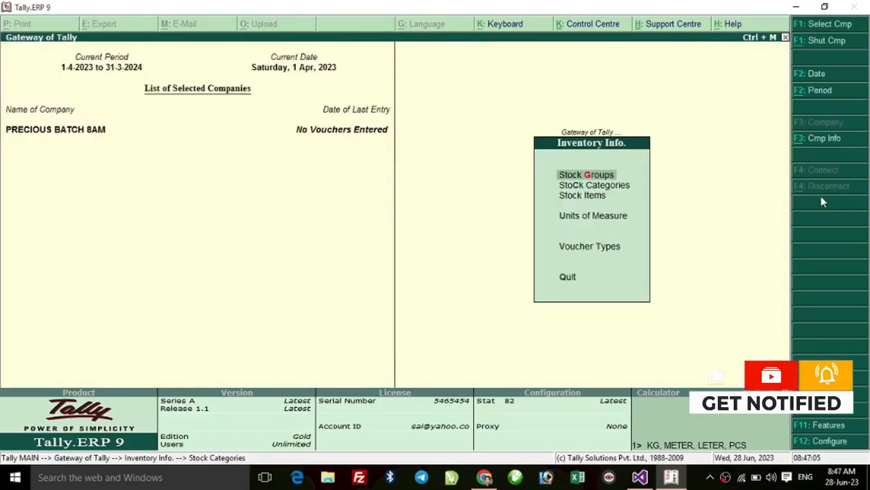
pyautogui.press('Down')
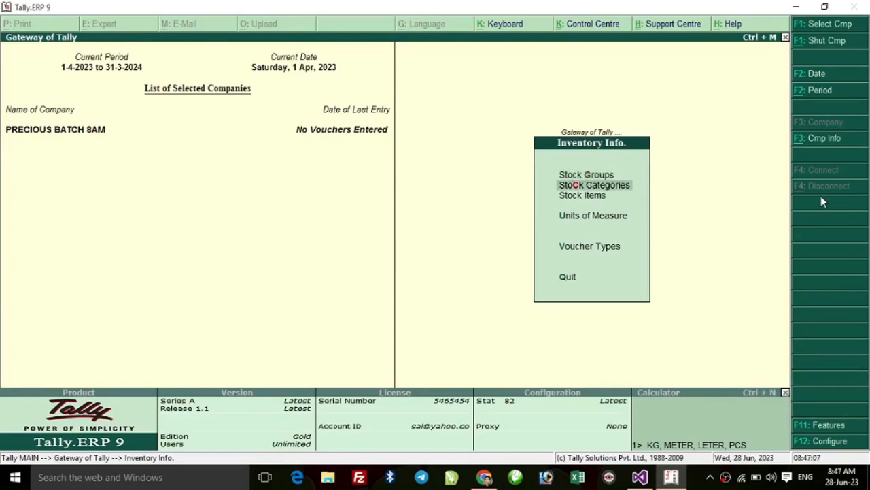
pyautogui.press('Down')
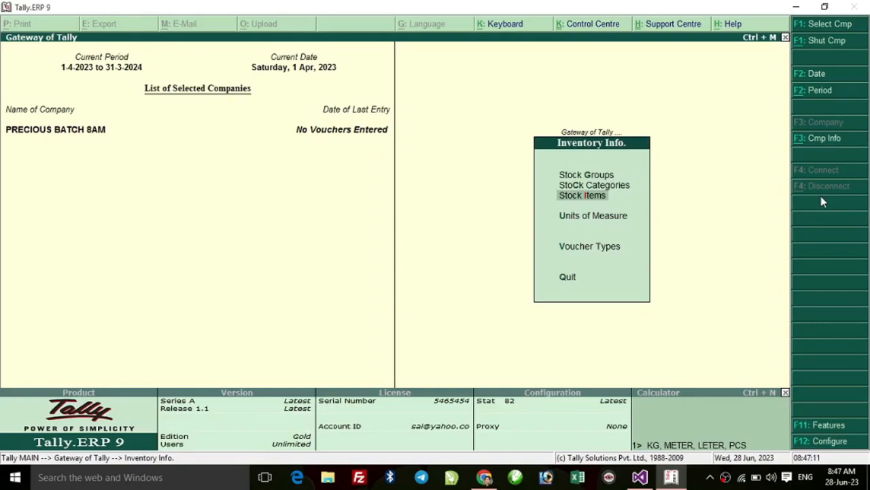
pyautogui.press('Up')
pyautogui.press('Up')
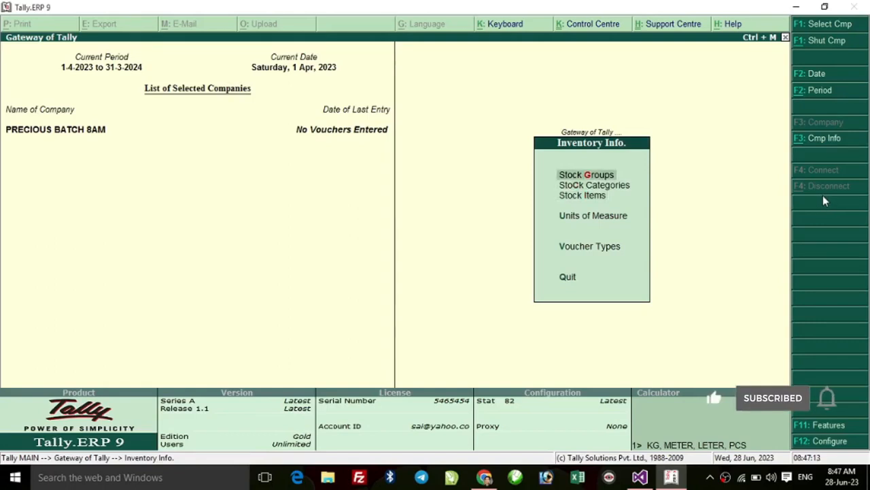
pyautogui.press('Down')
pyautogui.press('Down')
pyautogui.press('Down')
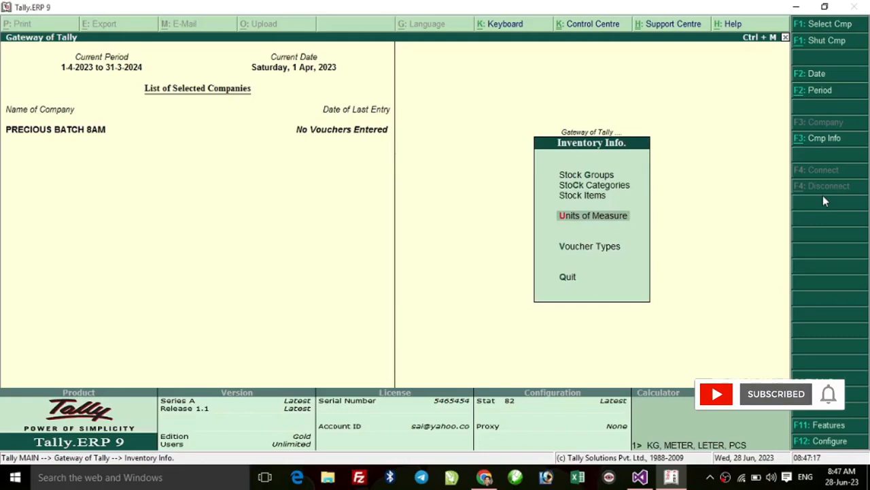
pyautogui.press('Up')
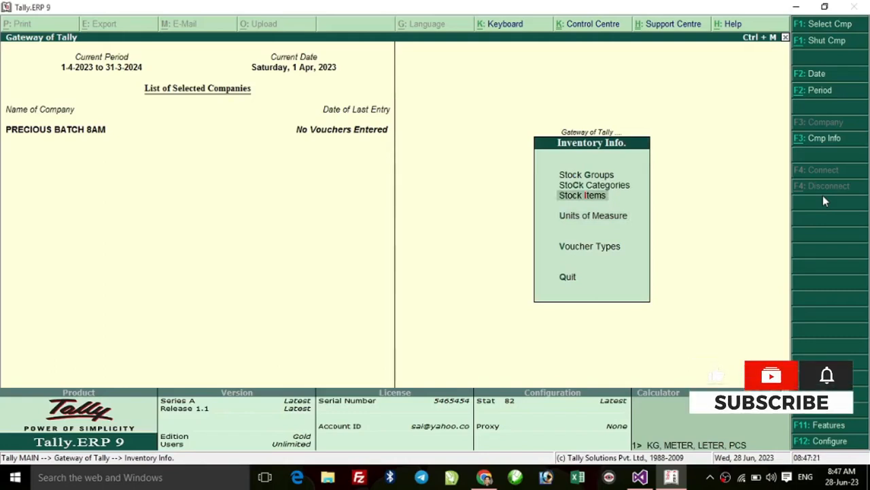
pyautogui.press('Return')
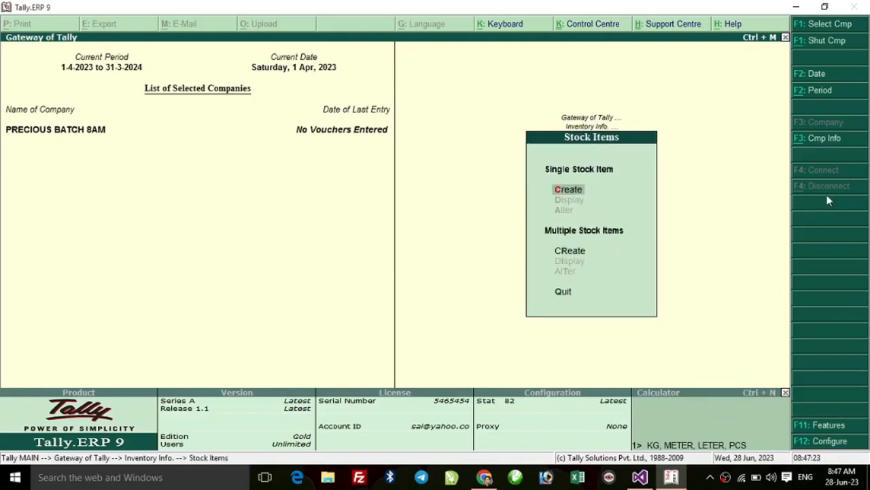
pyautogui.press('Return')
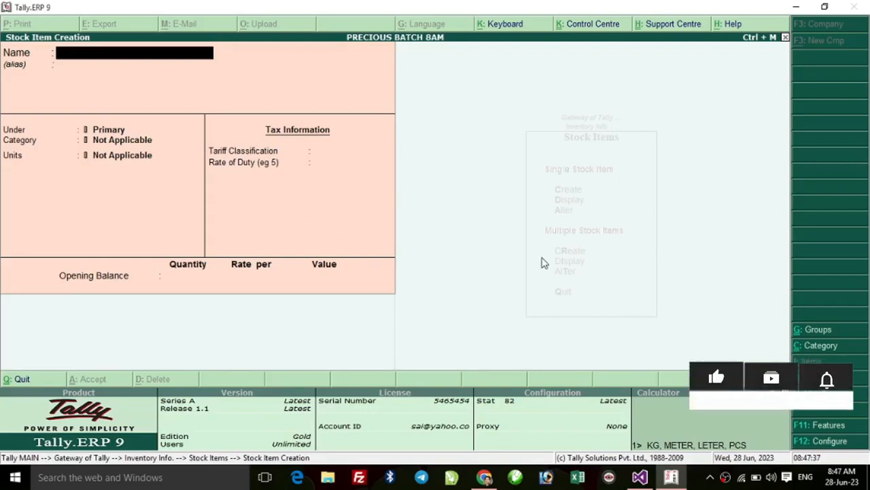
pyautogui.press('Escape')
pyautogui.press('y')
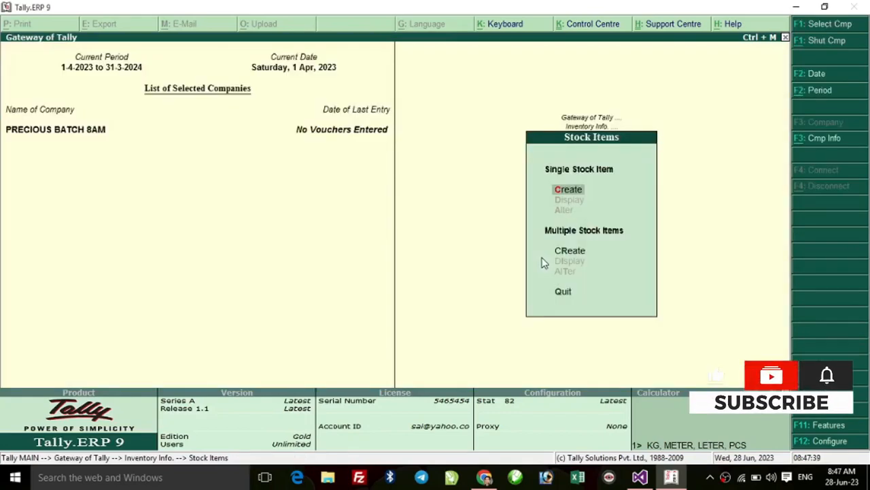
pyautogui.press('Escape')
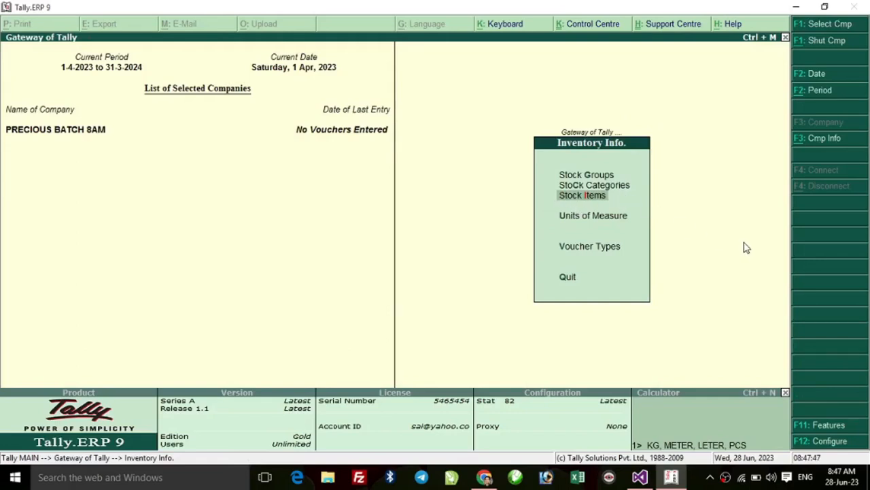
# Start creating a single stock item and name it KEYBOARD DELL USB, without an alias.
pyautogui.press('Return')
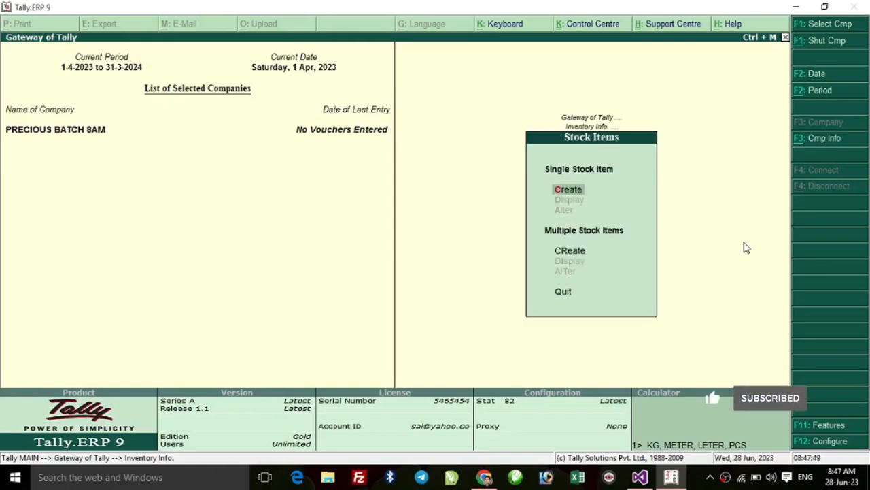
pyautogui.press('Down')
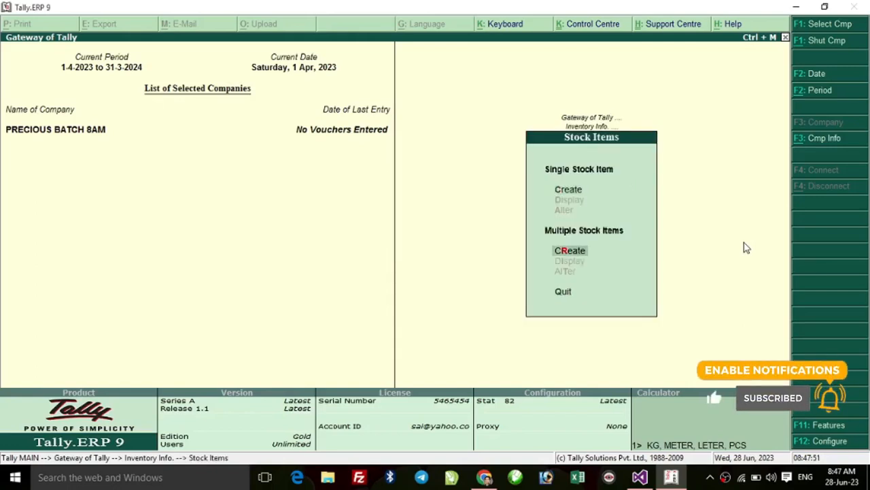
pyautogui.press('Up')
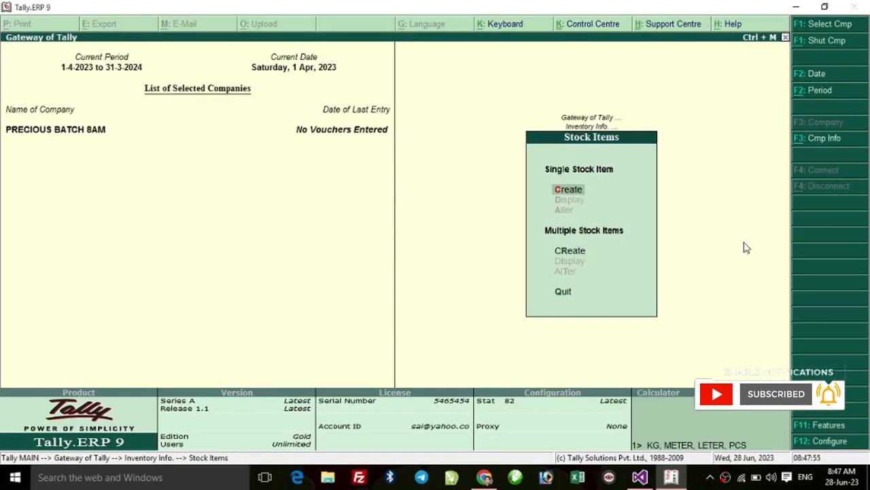
pyautogui.press('Return')
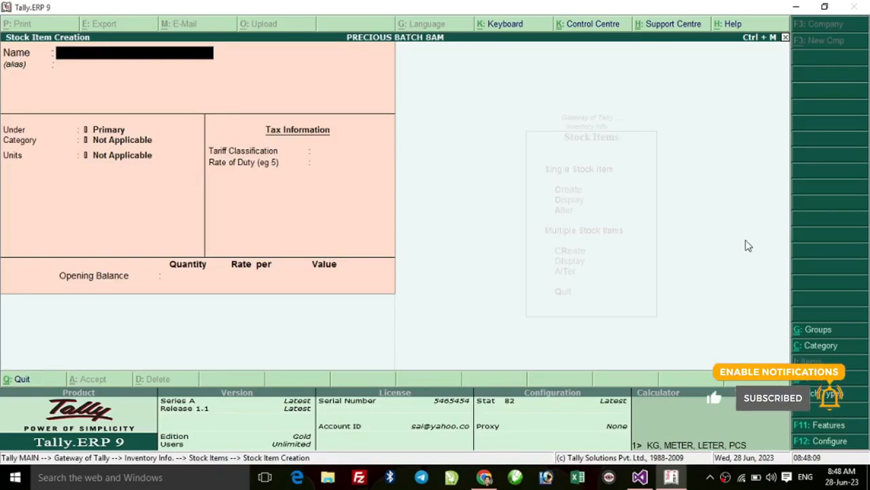
pyautogui.write('KEUB')
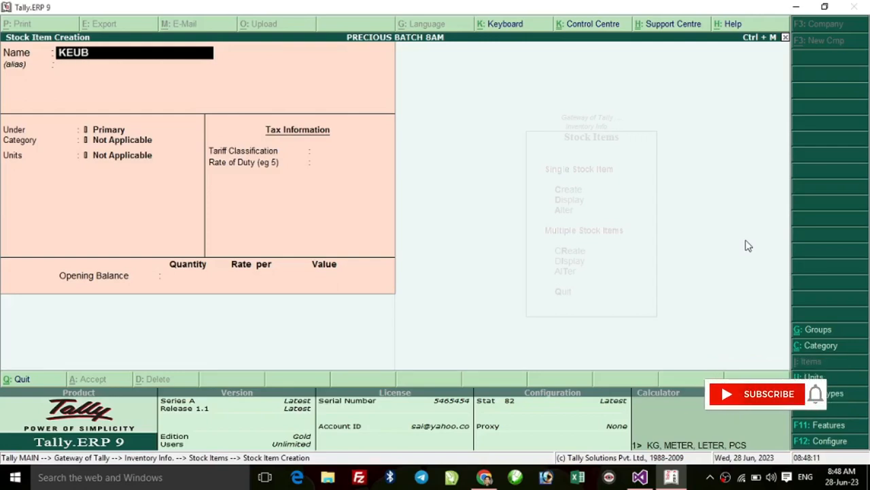
pyautogui.press('BackSpace')
pyautogui.press('BackSpace')
pyautogui.write('YBOARD')
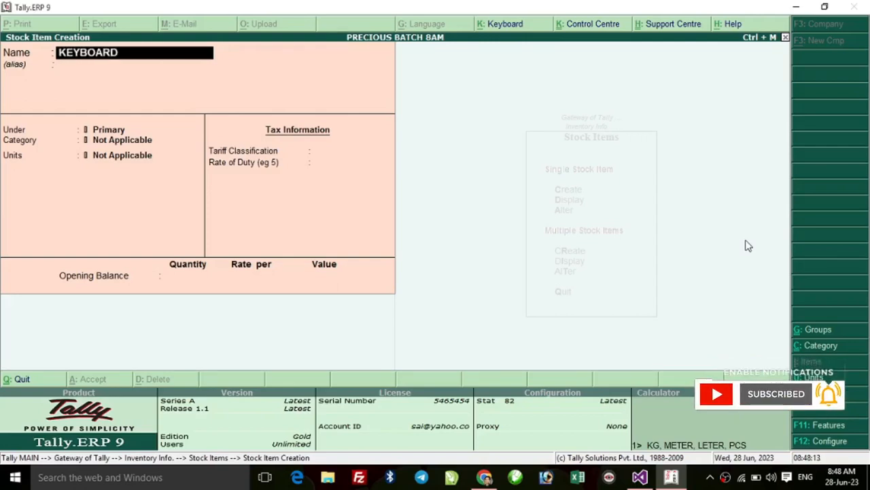
pyautogui.write(' DEL')
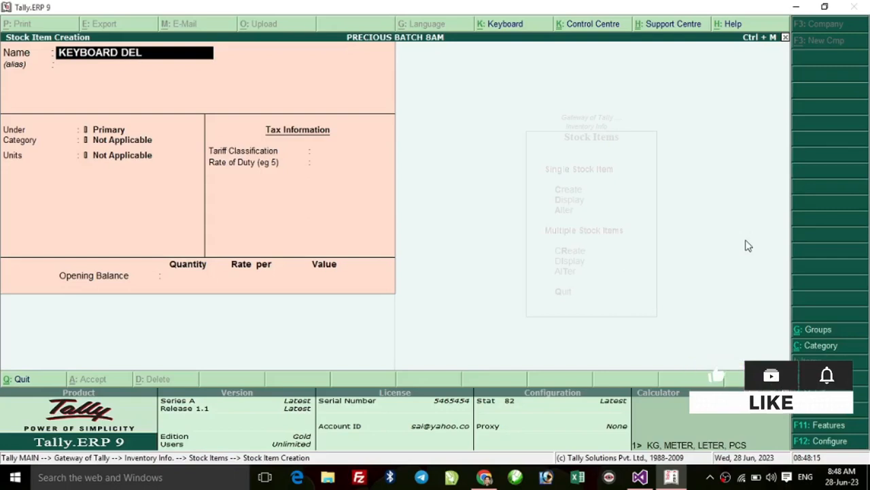
pyautogui.write('L')
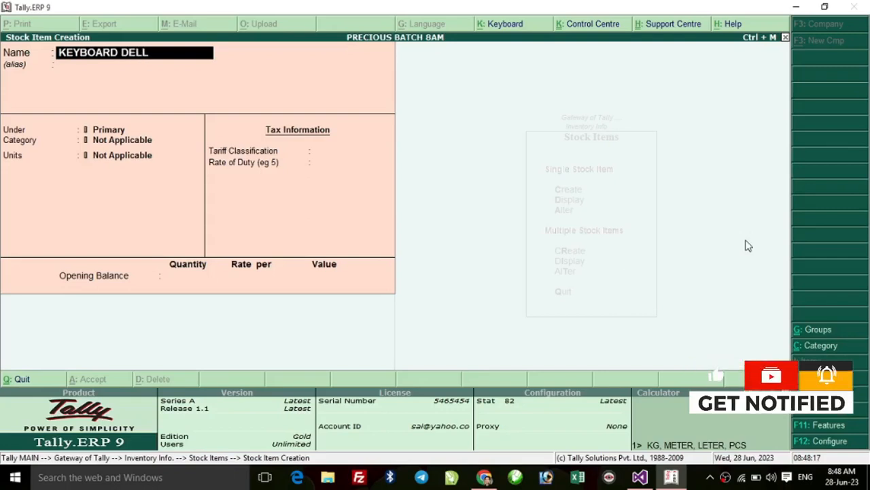
pyautogui.write(' USB')
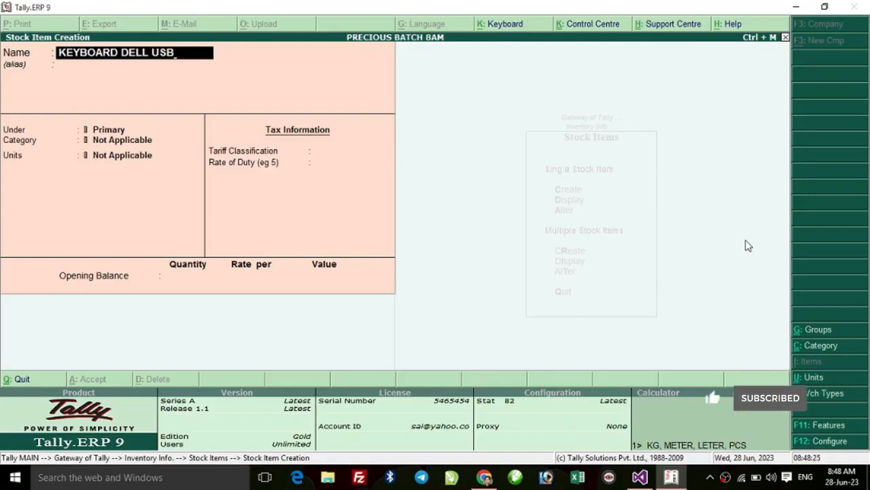
pyautogui.press('Return')
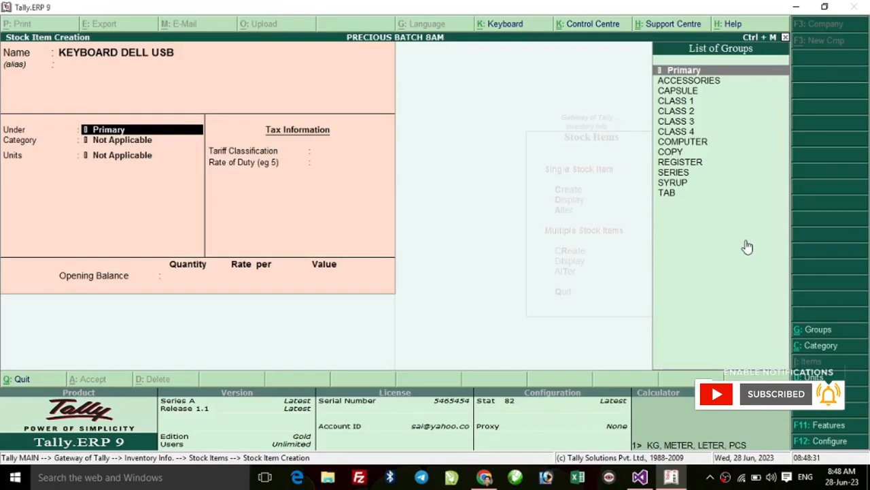
# Place the keyboard item under the stock group COMPUTER and assign it the category DELL.
pyautogui.write('CO')
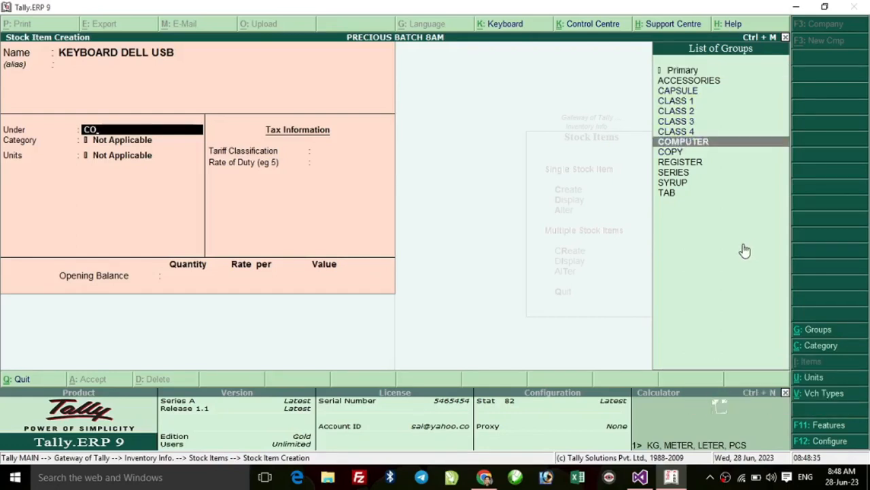
pyautogui.press('Return')
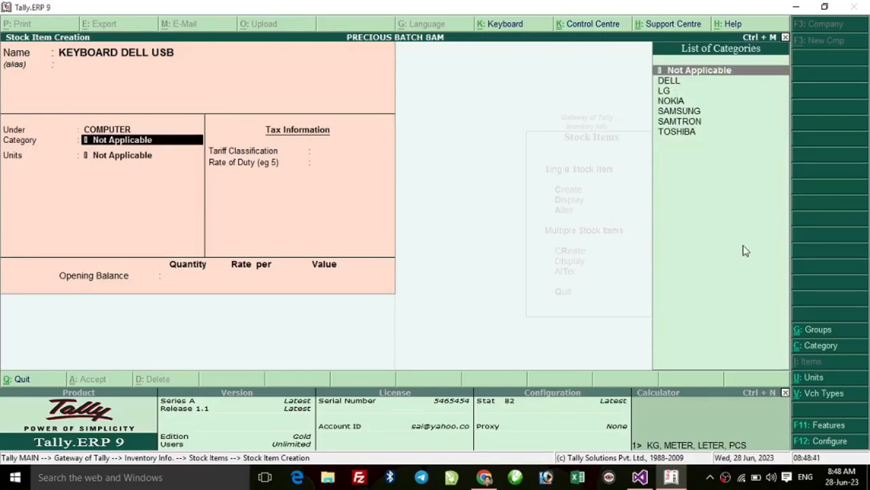
pyautogui.press('Down')
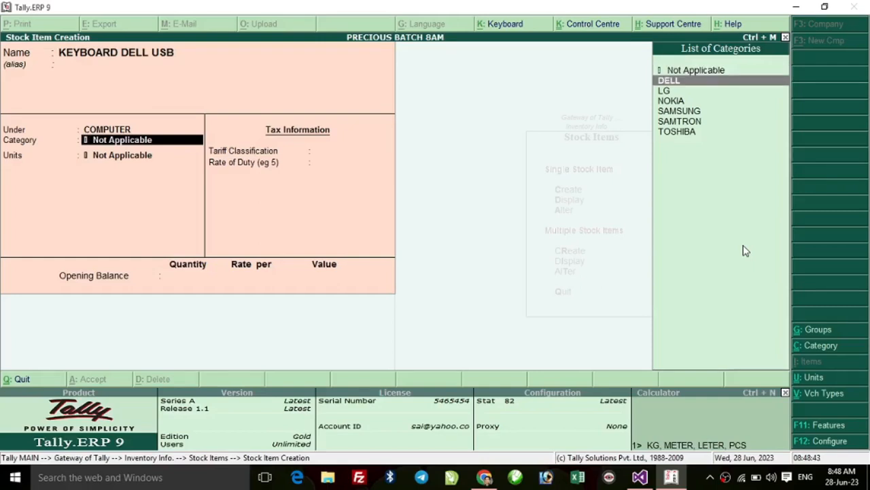
pyautogui.press('Return')
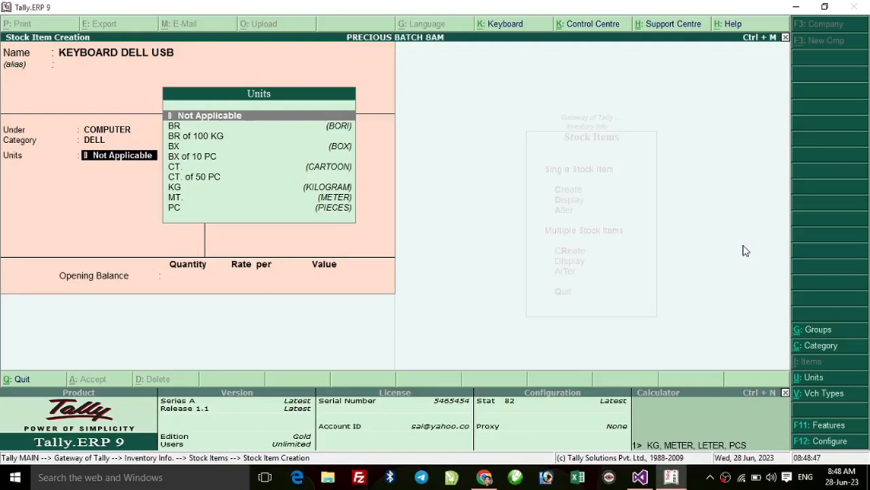
# Set the item's unit to PC, with tariff classification Not Applicable and a rate of duty of 0.
pyautogui.press('Down')
pyautogui.press('Down')
pyautogui.press('Down')
pyautogui.press('Down')
pyautogui.press('Down')
pyautogui.press('Down')
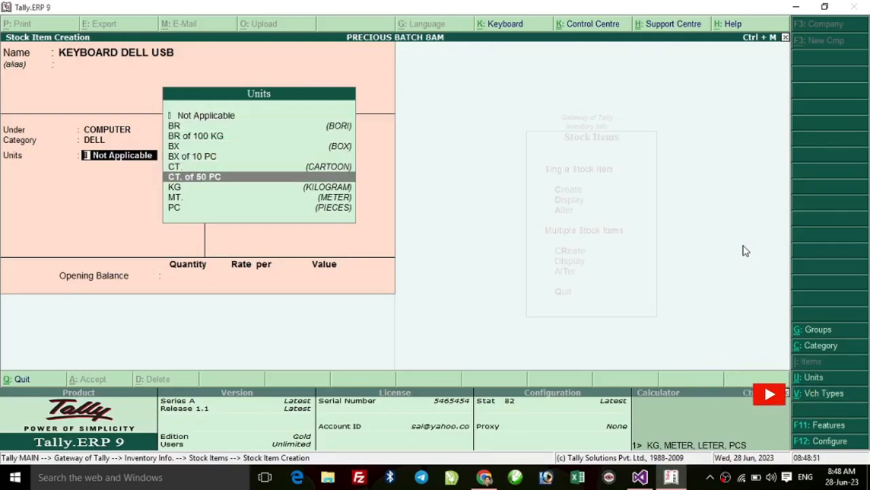
pyautogui.press('Down')
pyautogui.press('Down')
pyautogui.press('Down')
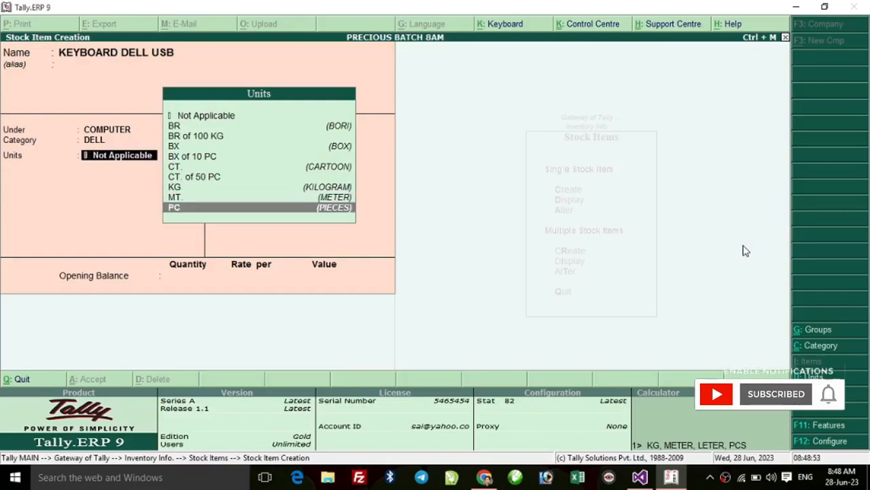
pyautogui.press('Return')
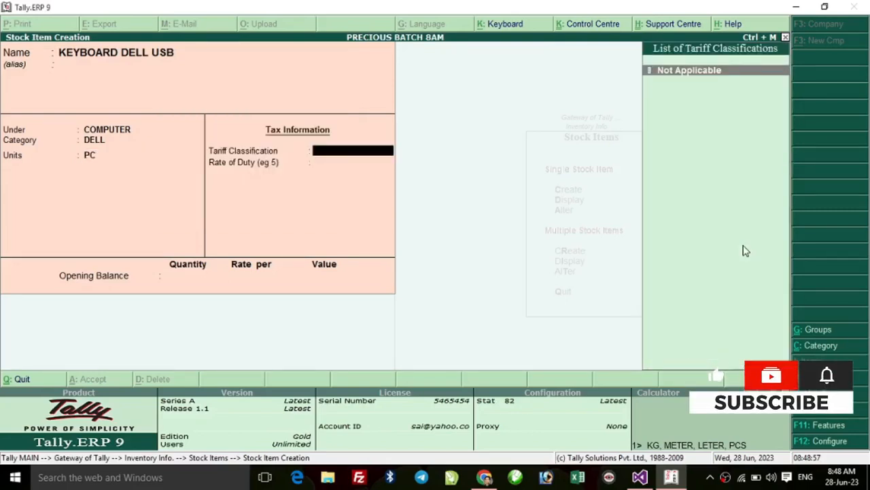
pyautogui.press('Return')
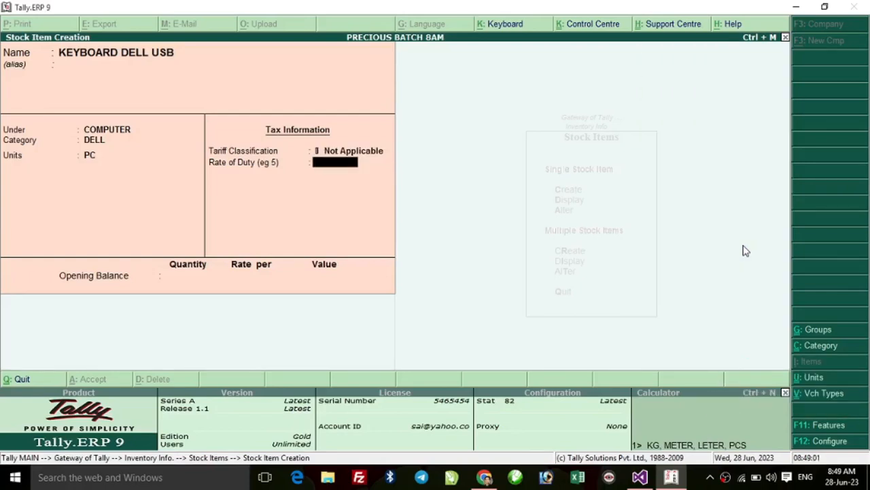
pyautogui.press('Return')
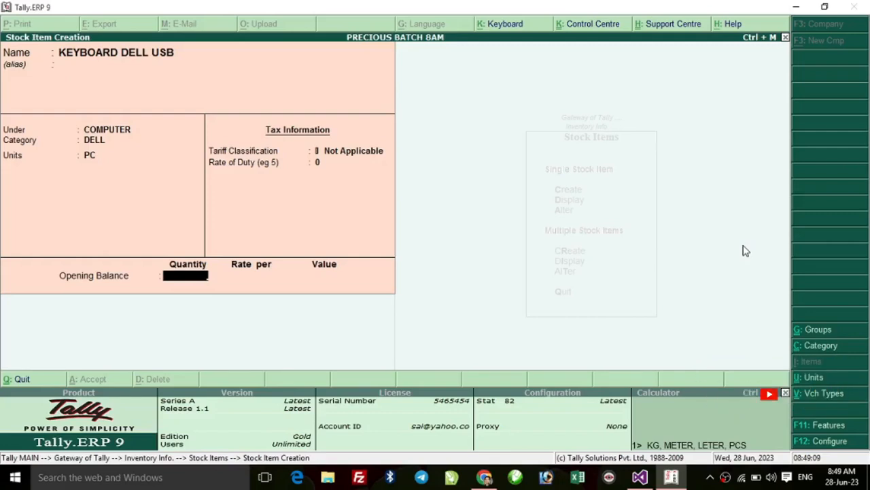
# Enter an opening balance of 10 PC at a rate of 450 per PC and save the stock item.
pyautogui.write('10')
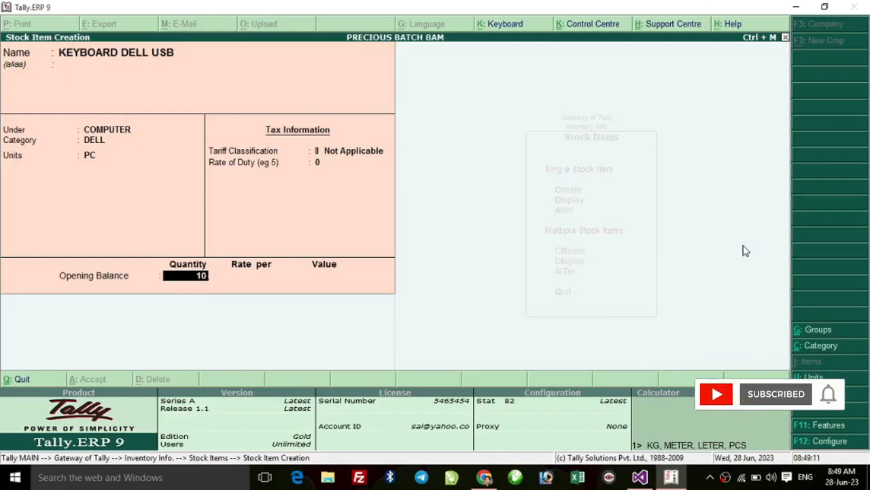
pyautogui.press('Return')
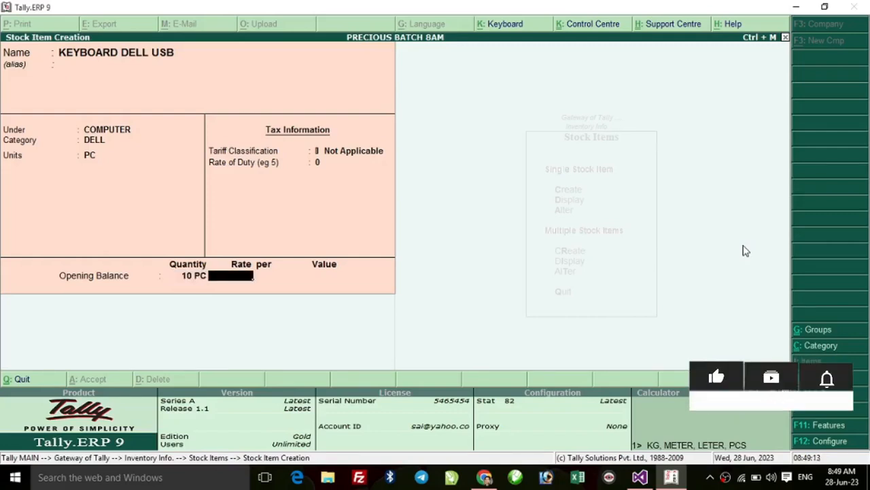
pyautogui.write('450')
pyautogui.press('Return')
pyautogui.press('Return')
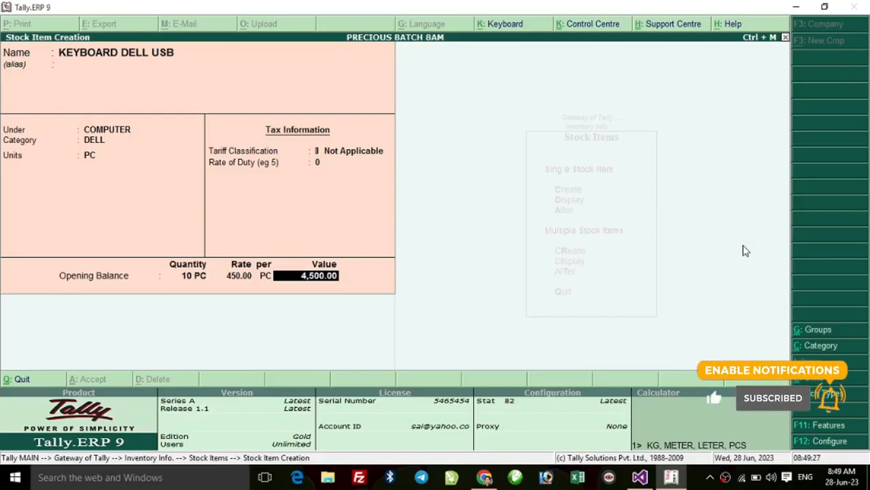
pyautogui.press('Return')
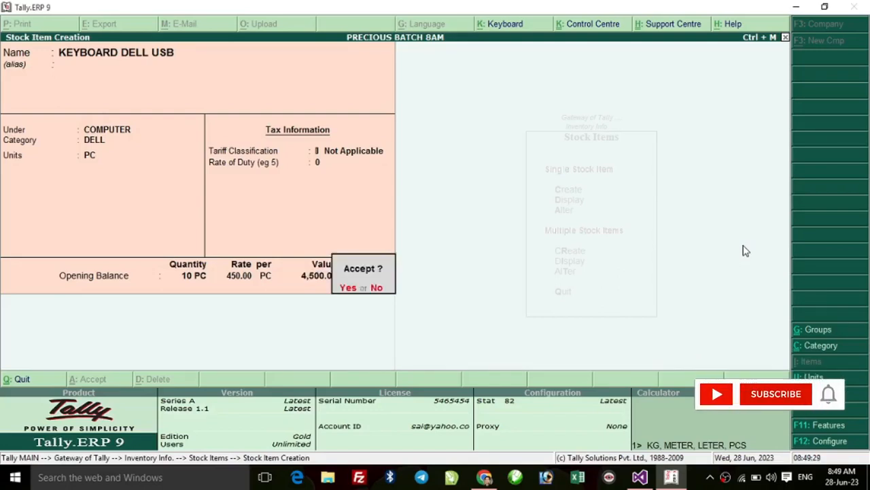
pyautogui.press('Return')
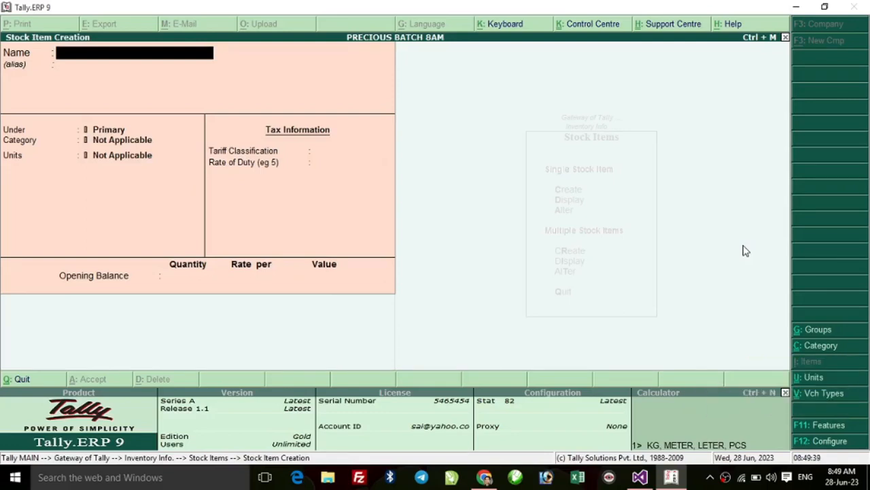
pyautogui.hotkey('ctrl', 'alt', 'v')
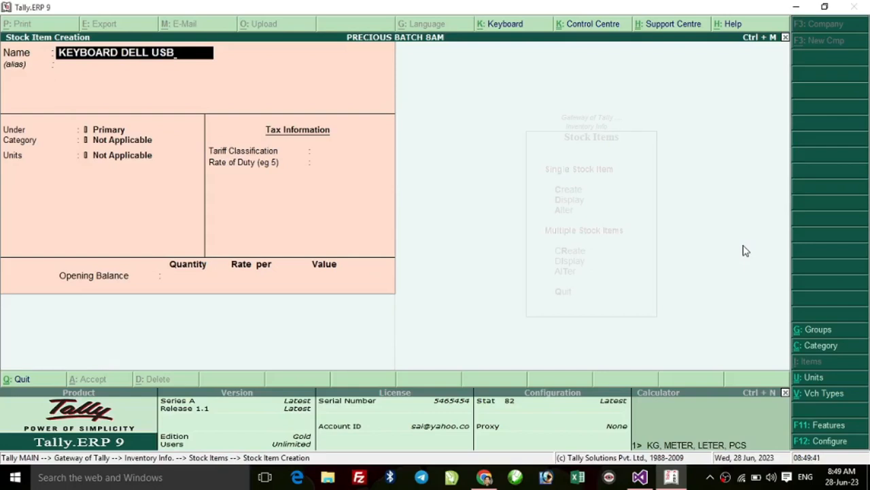
pyautogui.press('BackSpace')
pyautogui.press('BackSpace')
pyautogui.press('BackSpace')
pyautogui.press('BackSpace')
pyautogui.press('BackSpace')
pyautogui.press('BackSpace')
pyautogui.press('BackSpace')
pyautogui.press('BackSpace')
pyautogui.press('BackSpace')
pyautogui.press('BackSpace')
pyautogui.press('BackSpace')
pyautogui.press('BackSpace')
pyautogui.press('BackSpace')
pyautogui.press('BackSpace')
pyautogui.press('BackSpace')
pyautogui.press('BackSpace')
pyautogui.press('BackSpace')
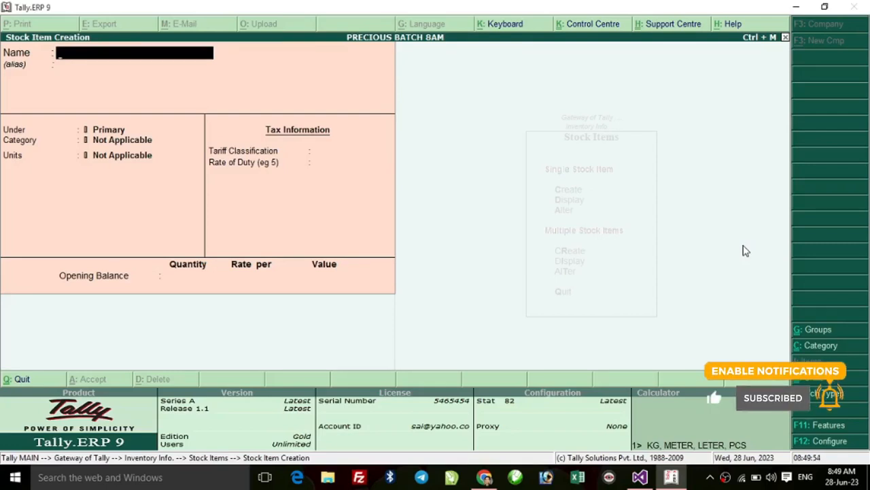
# Name the new stock item KEYBOARD TVS USB by repeating the previous item's name and replacing DELL with TVS.
pyautogui.write('KEYBOARD DELL USB')
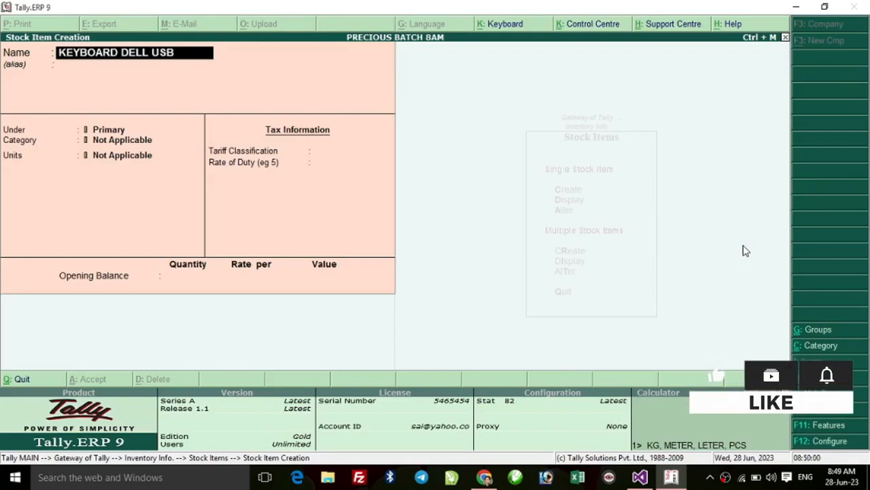
pyautogui.press('BackSpace')
pyautogui.press('BackSpace')
pyautogui.press('BackSpace')
pyautogui.press('BackSpace')
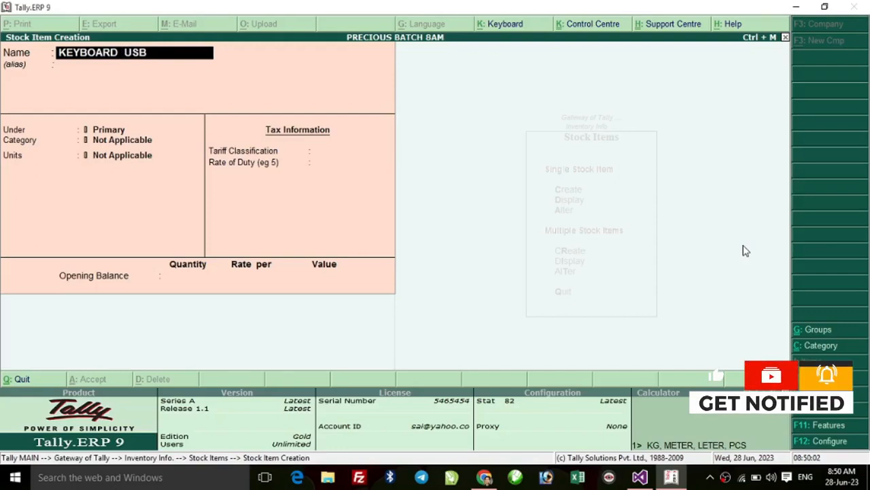
pyautogui.write('TVS')
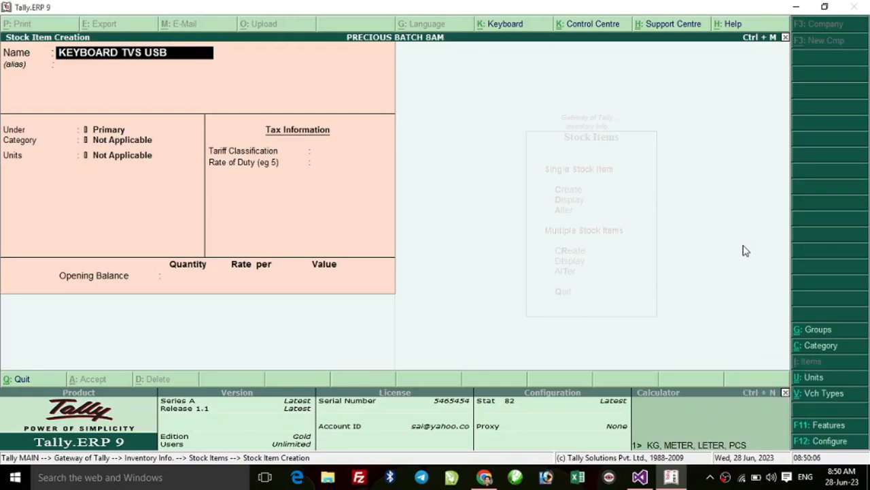
pyautogui.press('Return')
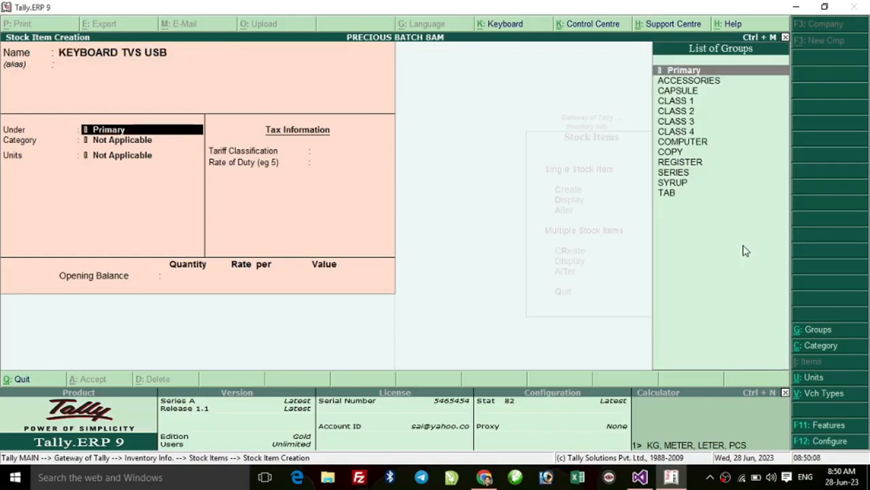
# Place the KEYBOARD TVS USB item under the stock group COMPUTER.
pyautogui.press('Down')
pyautogui.press('Down')
pyautogui.press('Down')
pyautogui.press('Down')
pyautogui.press('Down')
pyautogui.press('Down')
pyautogui.press('Down')
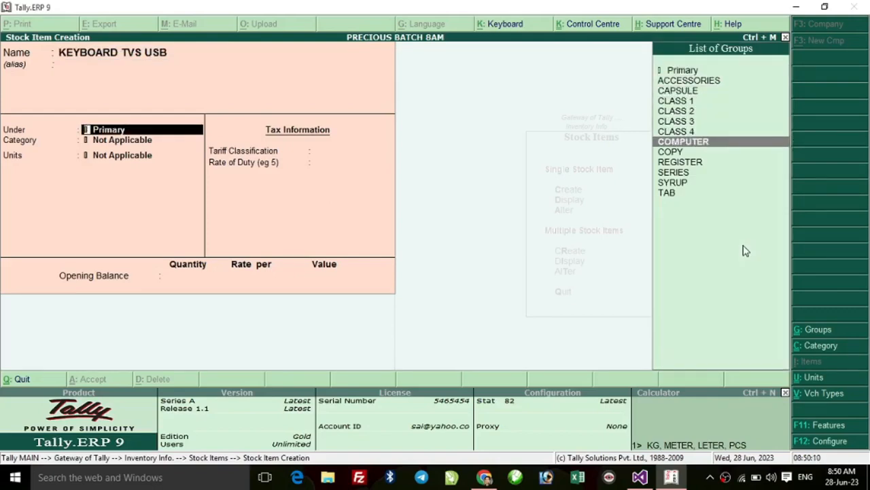
pyautogui.press('Return')
# Create a stock category TVS under Primary from within the item's category selection and assign it to the keyboard item.
pyautogui.press('Down')
pyautogui.press('Down')
pyautogui.press('Down')
pyautogui.press('Down')
pyautogui.press('Down')
pyautogui.press('Down')
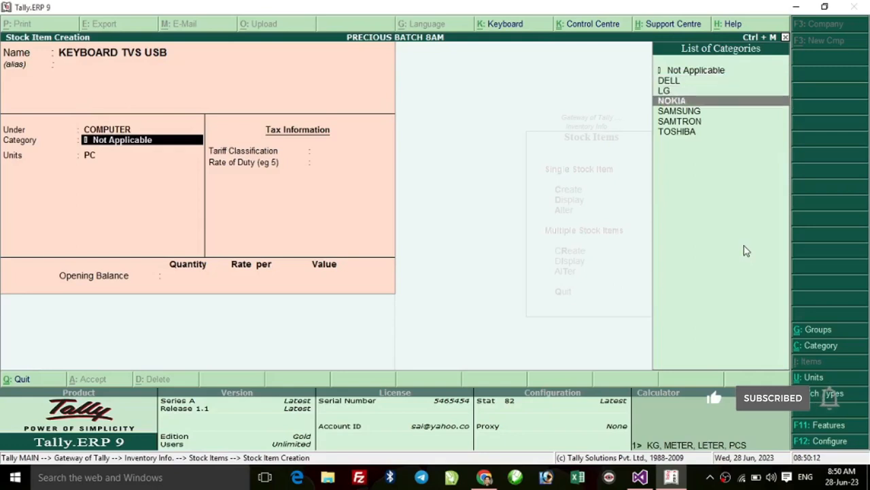
pyautogui.press('Up')
pyautogui.press('Up')
pyautogui.press('Up')
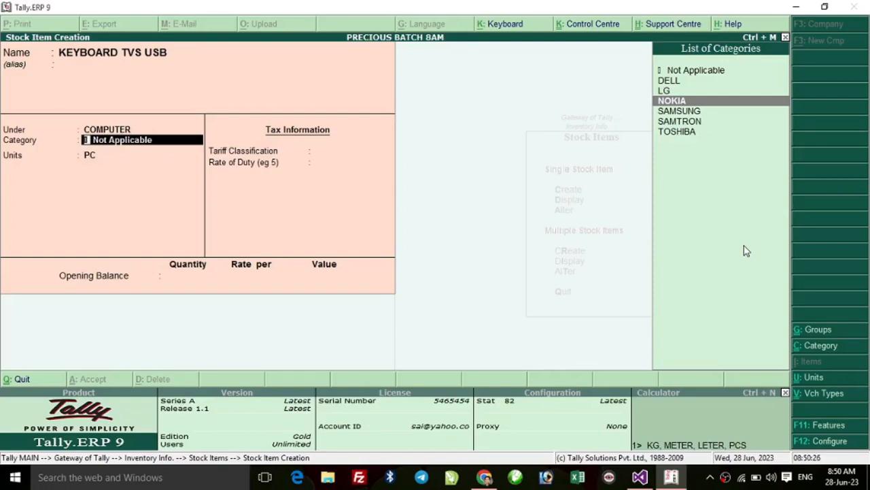
pyautogui.hotkey('alt', 'c')
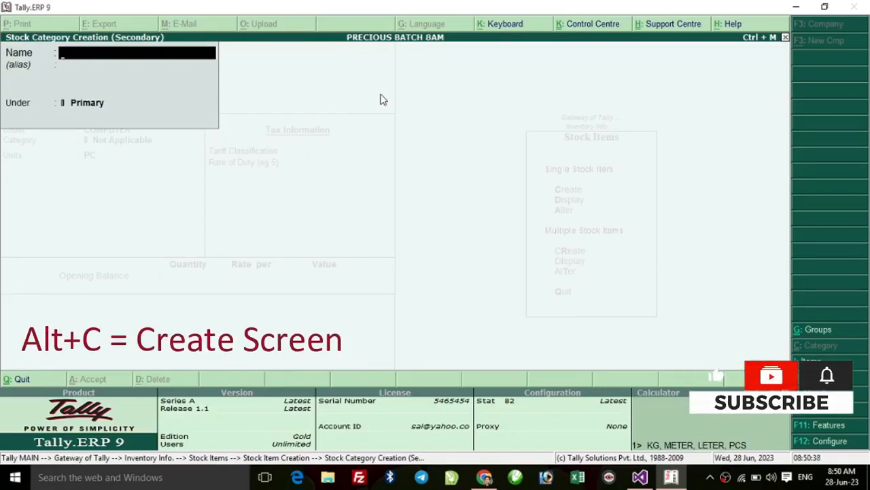
pyautogui.write('TVS')
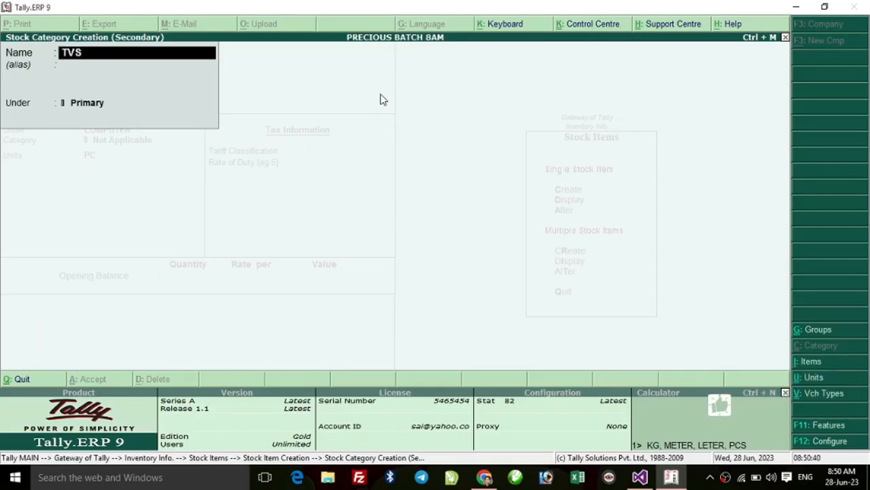
pyautogui.press('Return')
pyautogui.press('Return')
pyautogui.press('Return')
pyautogui.press('Return')
pyautogui.press('BackSpace')
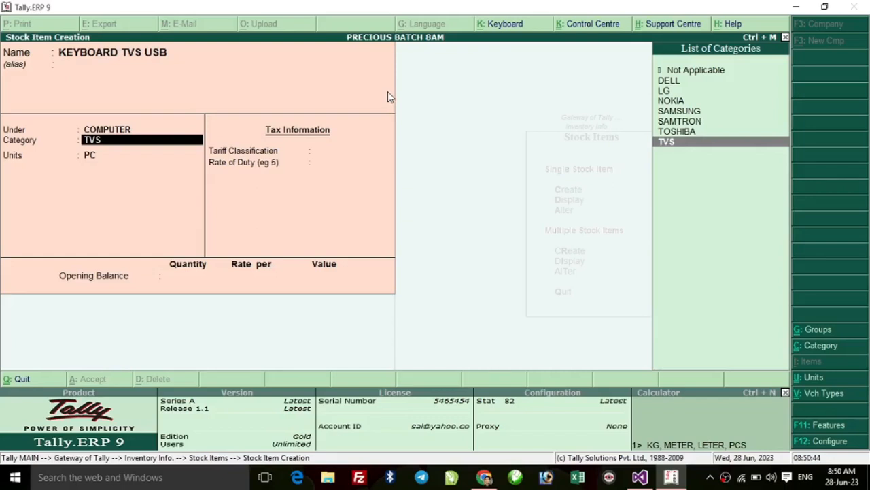
pyautogui.press('Return')
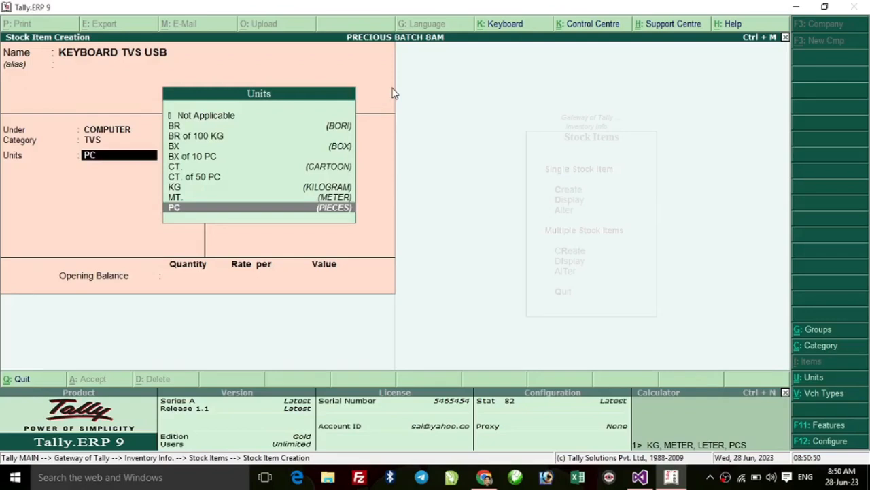
# Set the TVS keyboard's unit to PC, with tariff classification Not Applicable and a rate of duty of 0.
pyautogui.press('Return')
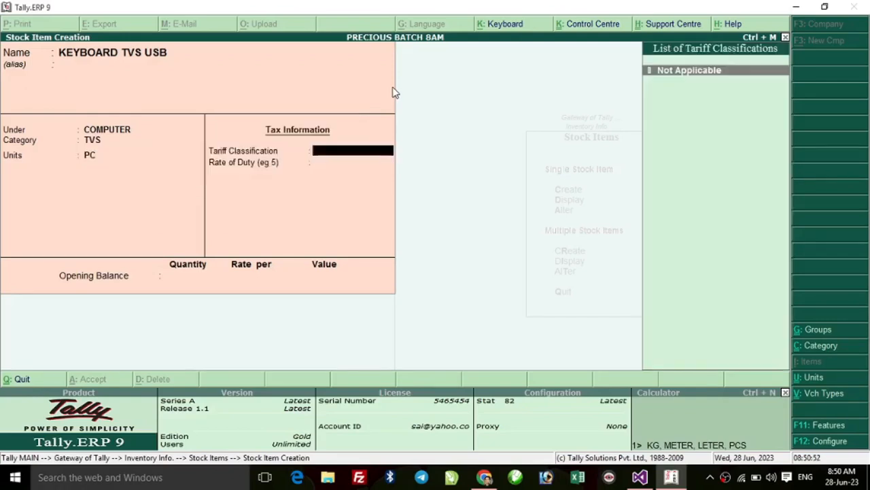
pyautogui.press('Return')
pyautogui.press('Return')
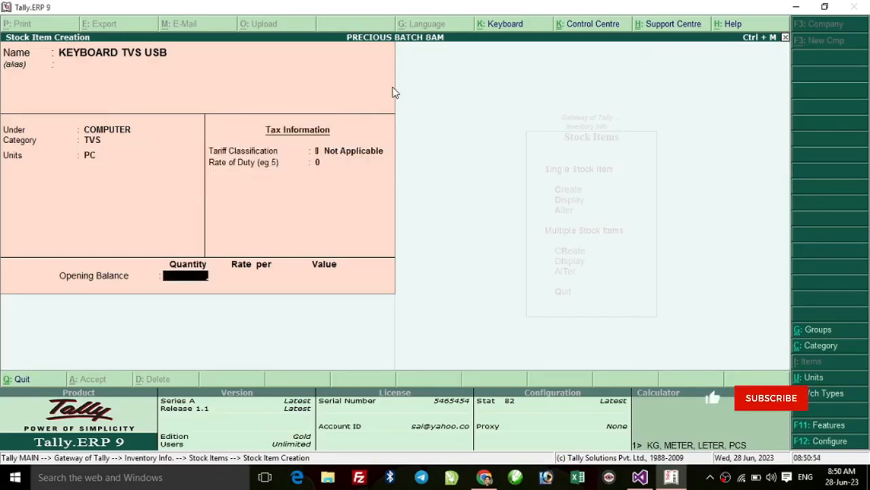
# Enter an opening balance of 10 PC at a rate of 180 per PC and save the stock item.
pyautogui.write('10')
pyautogui.press('Return')
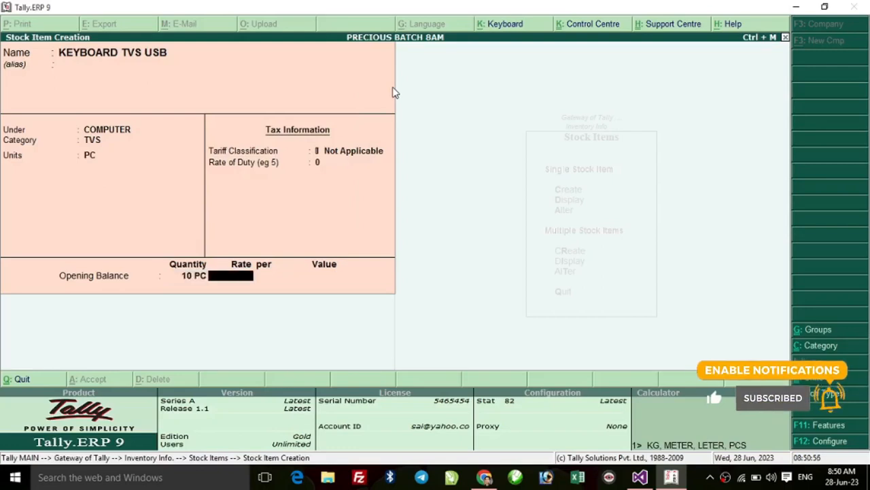
pyautogui.write('180')
pyautogui.press('Return')
pyautogui.press('Return')
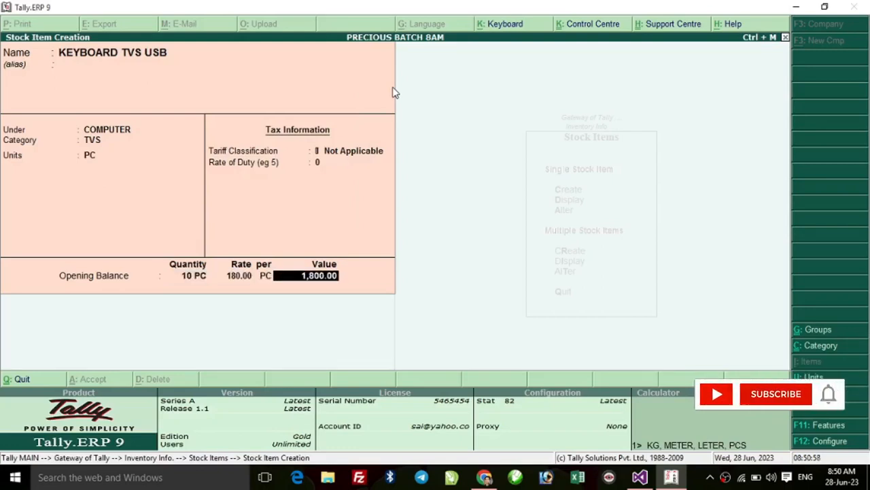
pyautogui.press('Return')
pyautogui.press('Return')
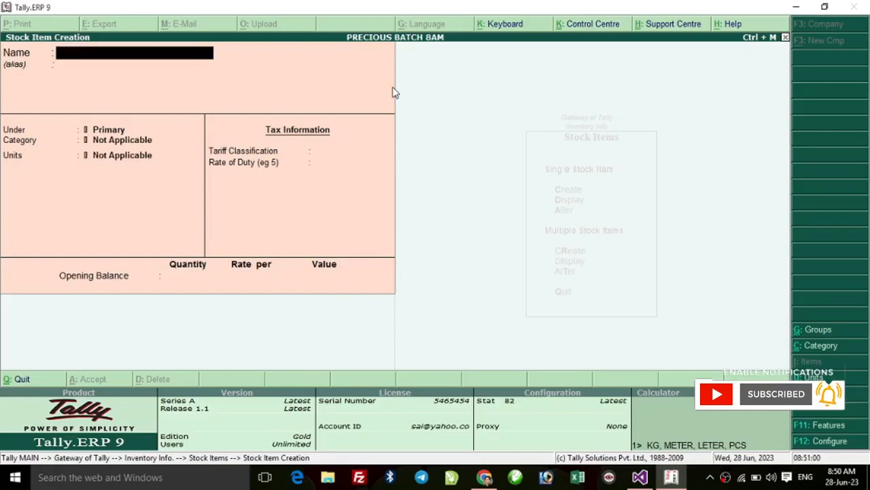
# Repeat the last item name for a new stock item and change it to KEYBOARD SIMTRONICS USB.
pyautogui.hotkey('ctrl', 'r')
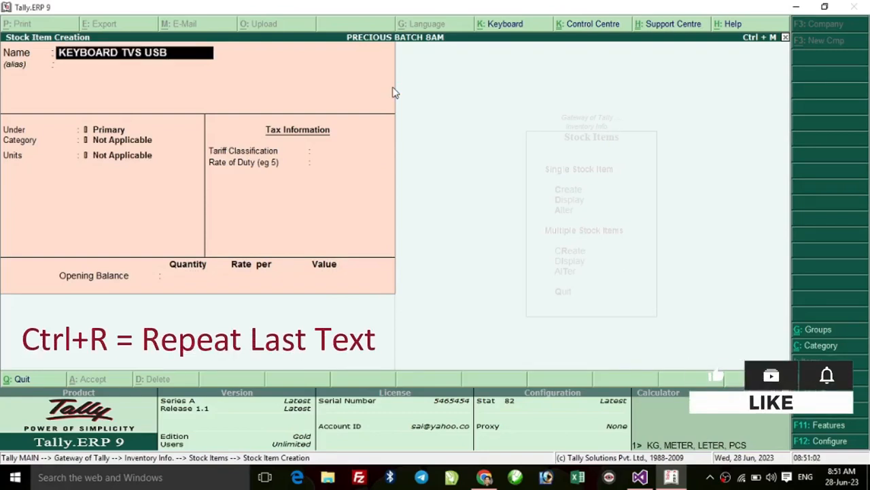
pyautogui.press('BackSpace')
pyautogui.press('BackSpace')
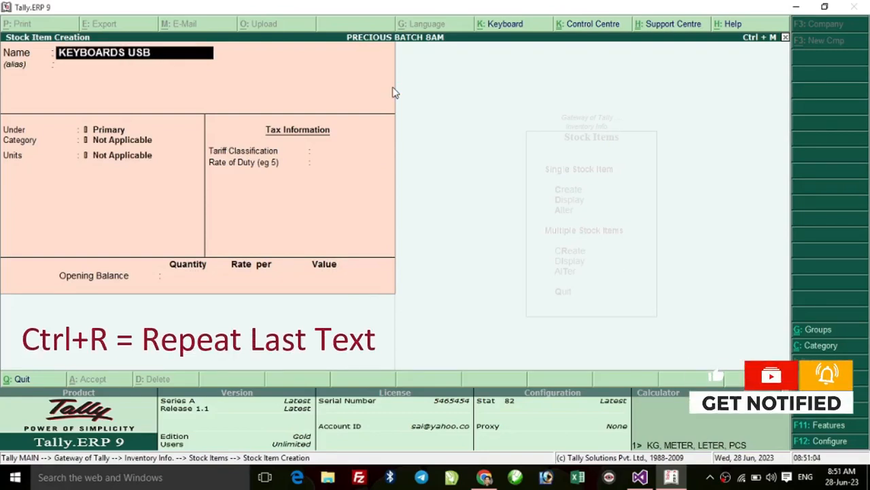
pyautogui.press('Delete')
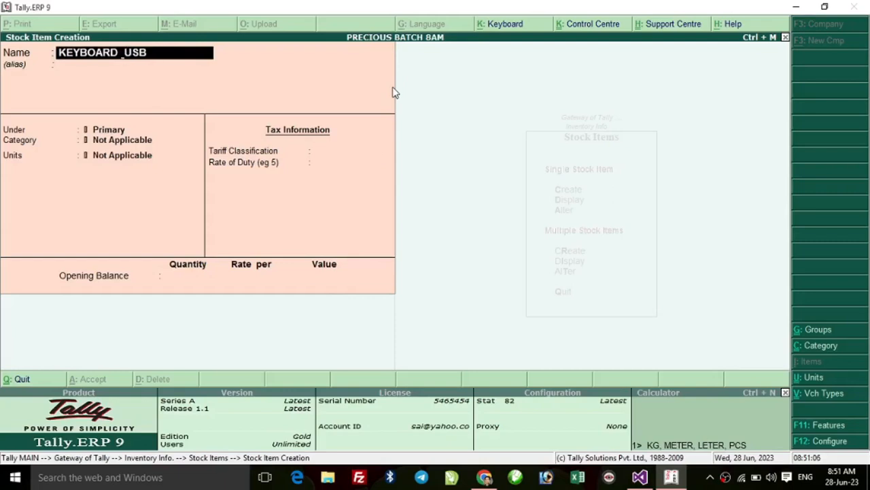
pyautogui.write('SIMTRONIC')
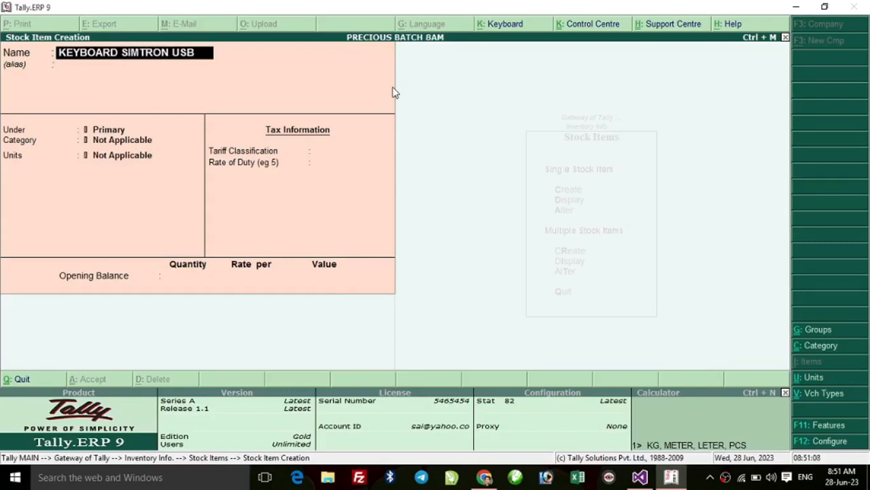
pyautogui.write('S')
pyautogui.press('Return')
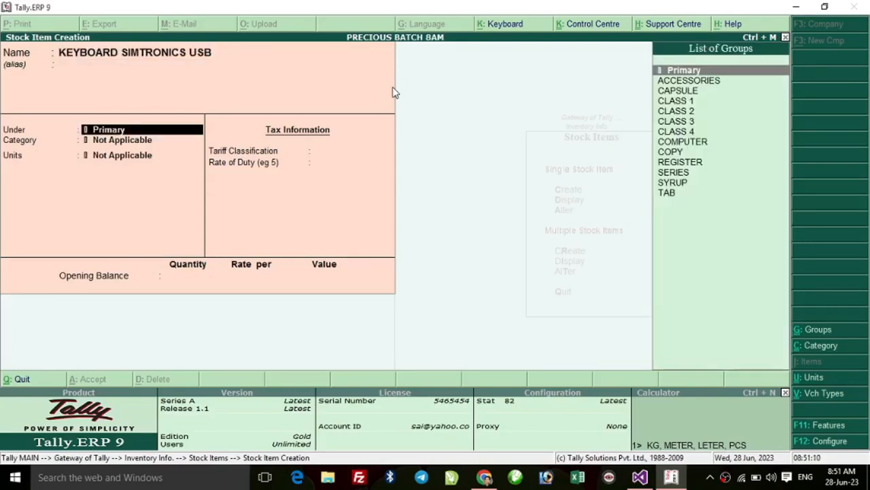
# Place the KEYBOARD SIMTRONICS USB item under the stock group COMPUTER.
pyautogui.press('Down')
pyautogui.press('Down')
pyautogui.press('Down')
pyautogui.press('Down')
pyautogui.press('Down')
pyautogui.press('Down')
pyautogui.press('Down')
pyautogui.press('Return')
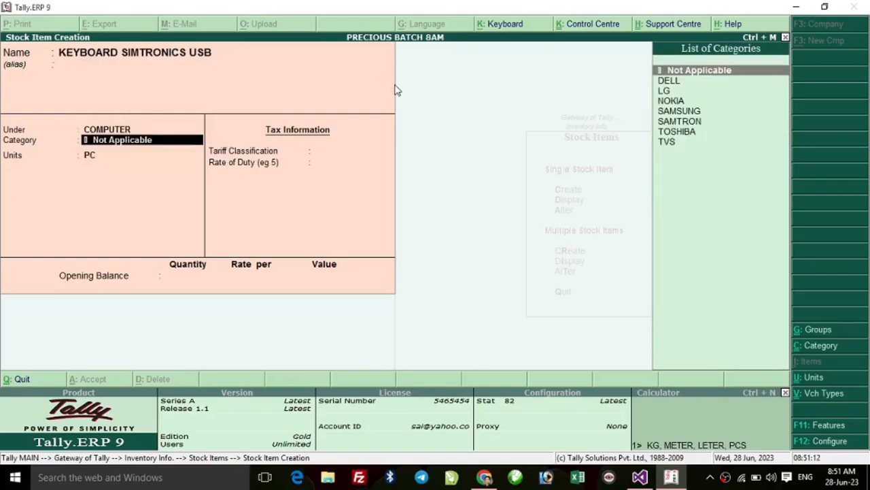
# Create a stock category SIMMTRONICS under Primary from within the item's category selection and assign it to the item.
pyautogui.press('Down')
pyautogui.press('Down')
pyautogui.press('Down')
pyautogui.press('Down')
pyautogui.press('Down')
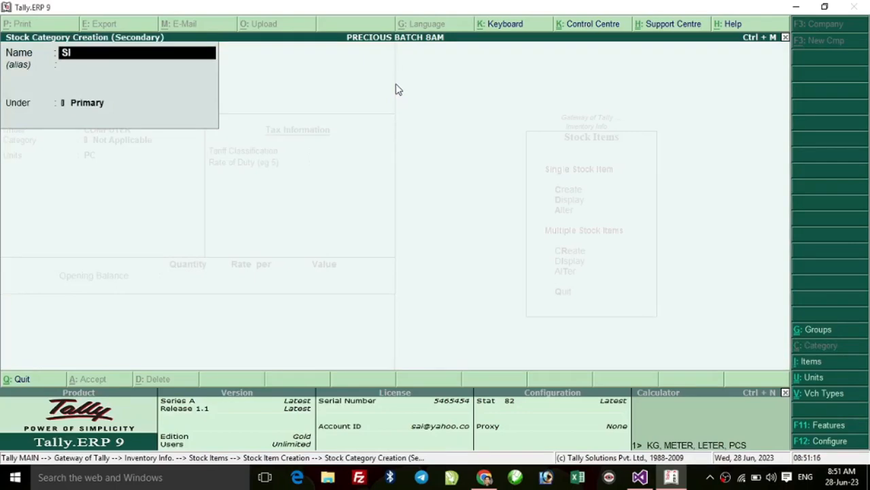
pyautogui.write('MMTRONICS')
pyautogui.press('Return')
pyautogui.press('Return')
pyautogui.press('Return')
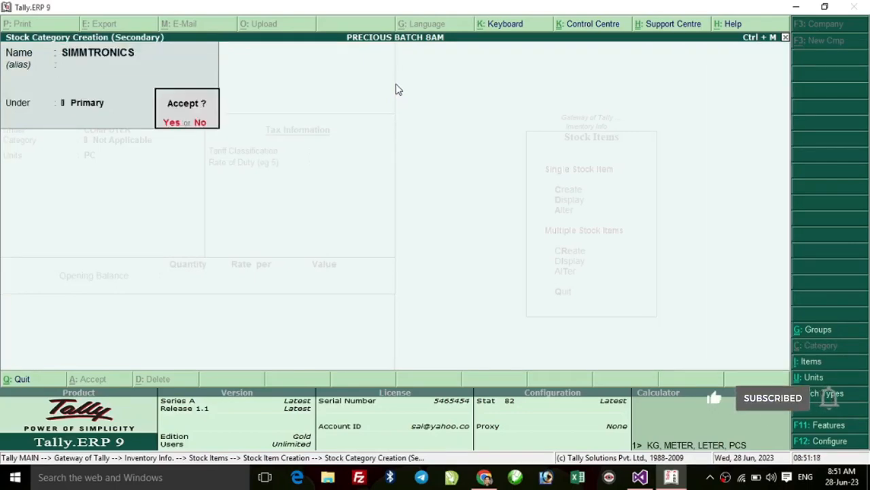
pyautogui.press('Return')
pyautogui.press('Return')
# Use unit PC, tariff classification Not Applicable and a duty rate of 0, and save the item without an opening balance.
pyautogui.press('Return')
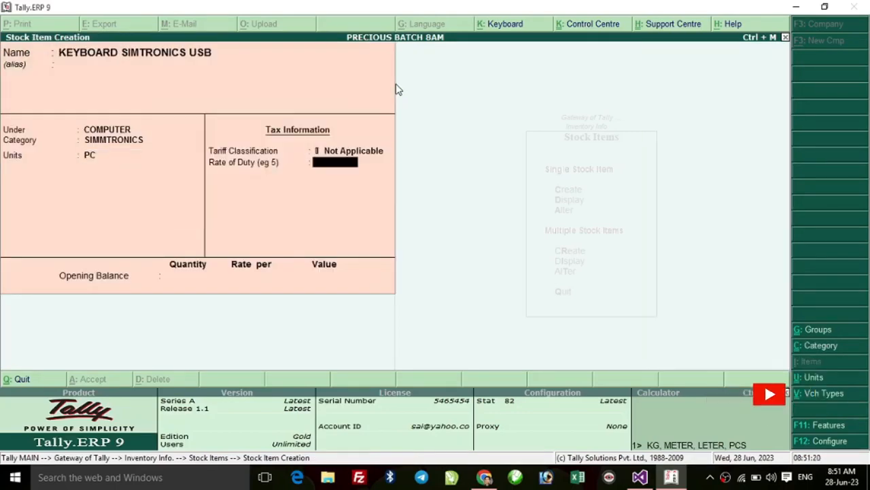
pyautogui.press('Return')
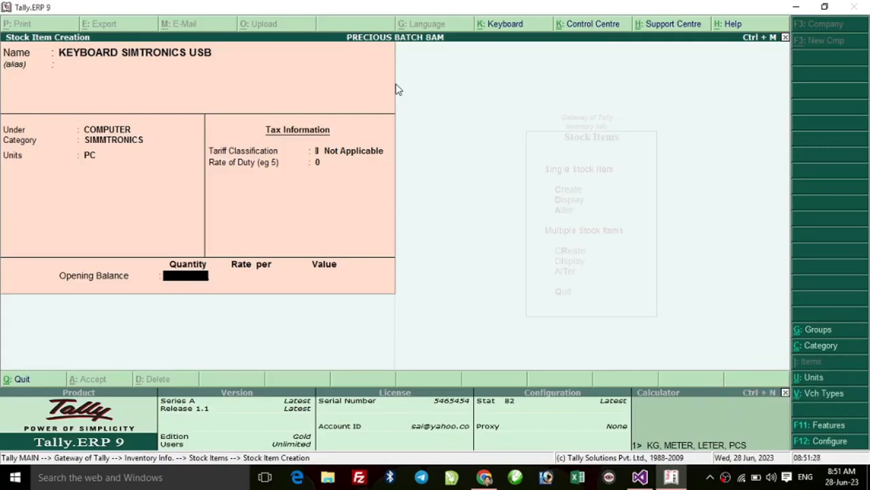
pyautogui.press('Return')
pyautogui.press('Return')
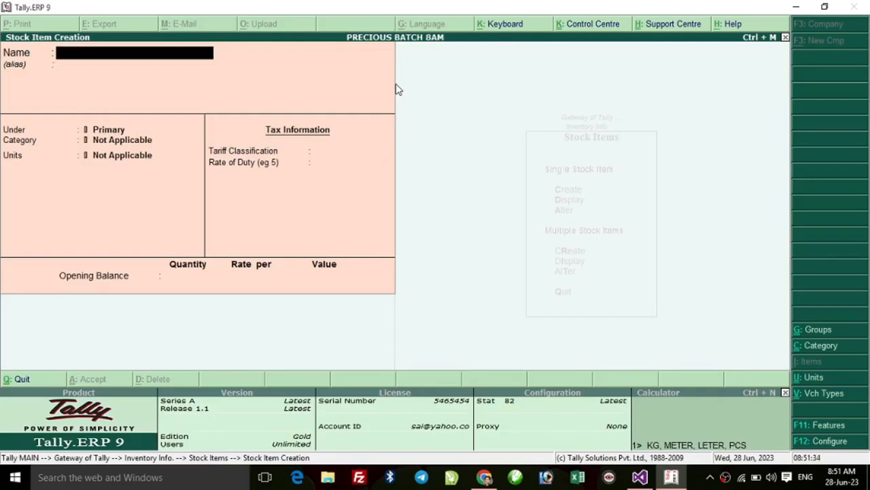
# Name the next stock item MOUSE USB DELL, without an alias, and place it under the stock group COMPUTER.
pyautogui.write('MOUSE USB')
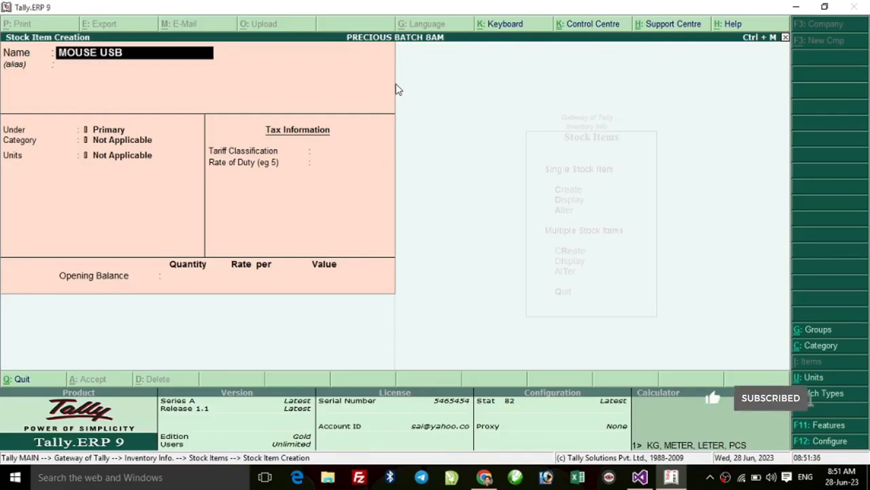
pyautogui.write(' DELL')
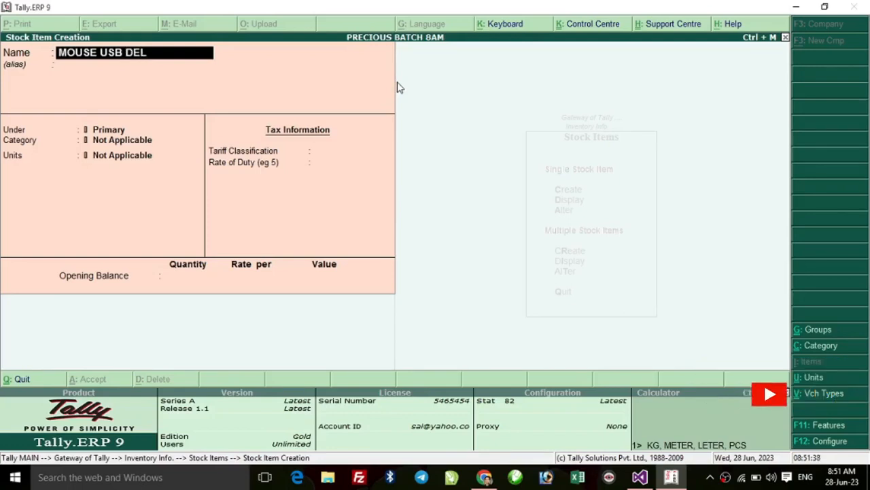
pyautogui.press('Return')
pyautogui.press('Down')
pyautogui.press('Down')
pyautogui.press('Down')
pyautogui.press('Down')
pyautogui.press('Down')
pyautogui.press('Down')
pyautogui.press('Down')
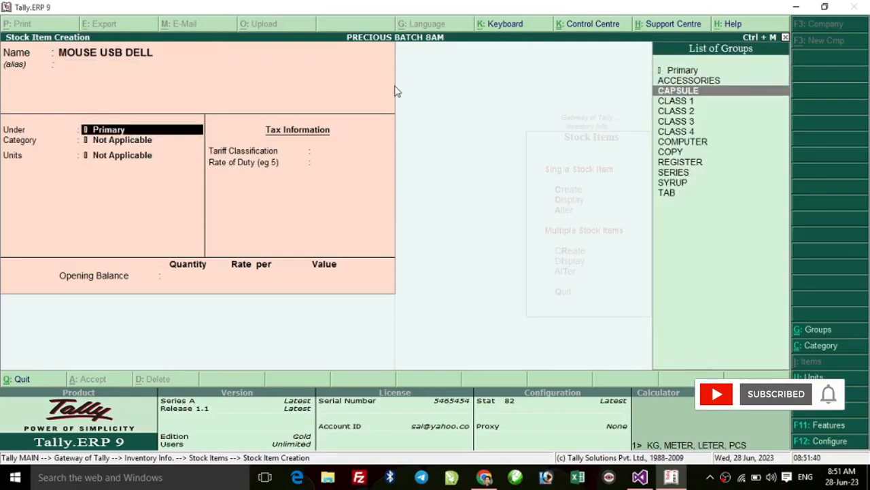
pyautogui.press('Return')
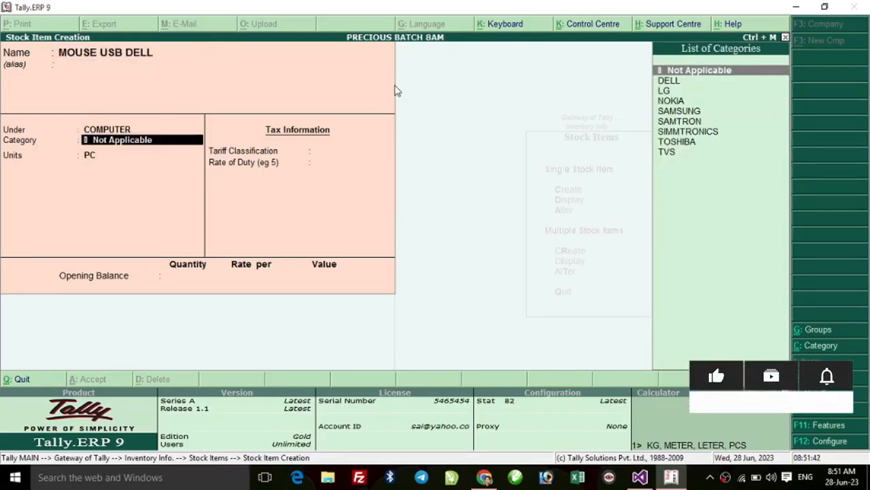
# Assign the category DELL to the MOUSE USB DELL item.
pyautogui.press('Down')
pyautogui.press('Down')
pyautogui.press('Down')
pyautogui.press('Down')
pyautogui.press('Up')
pyautogui.press('Up')
pyautogui.press('Up')
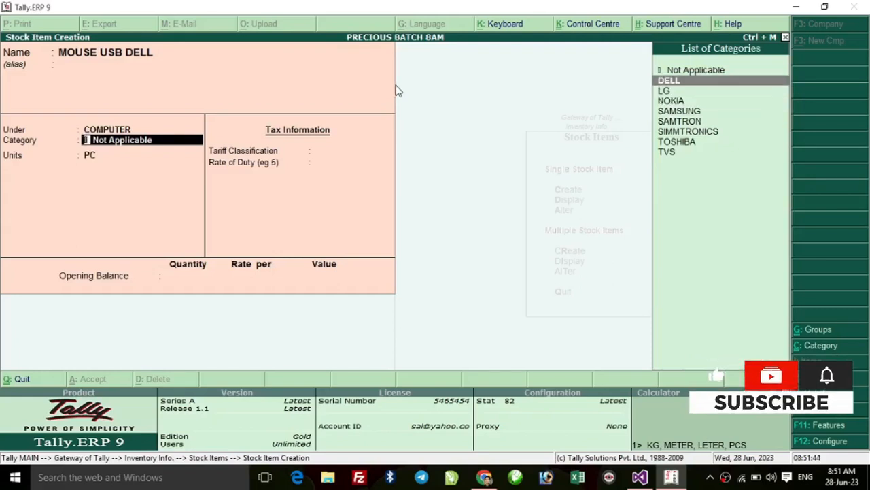
pyautogui.press('Return')
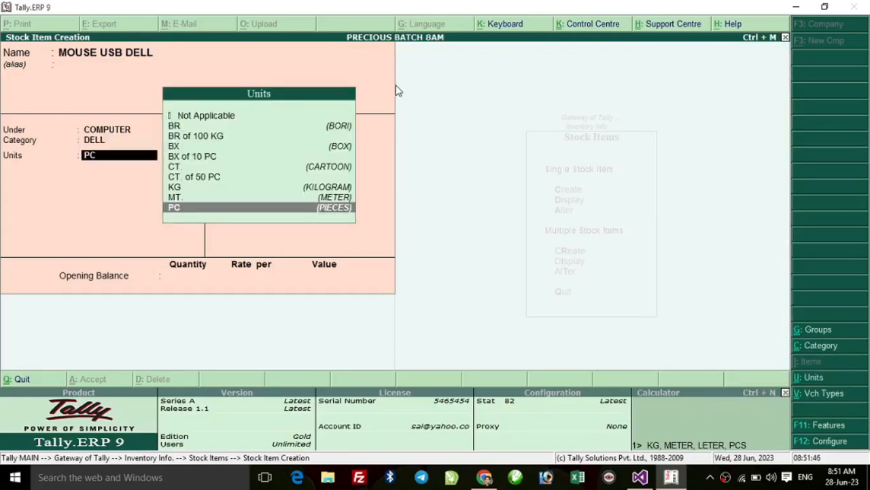
# Set the mouse's unit to PC, tariff to Not Applicable and duty rate to 0, and save it without an opening balance.
pyautogui.press('Return')
pyautogui.press('Return')
pyautogui.press('Return')
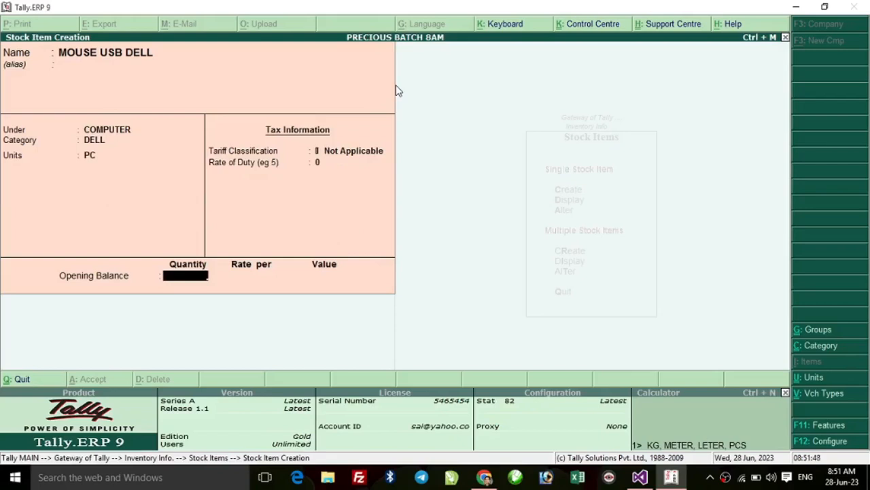
pyautogui.press('Return')
pyautogui.press('Return')
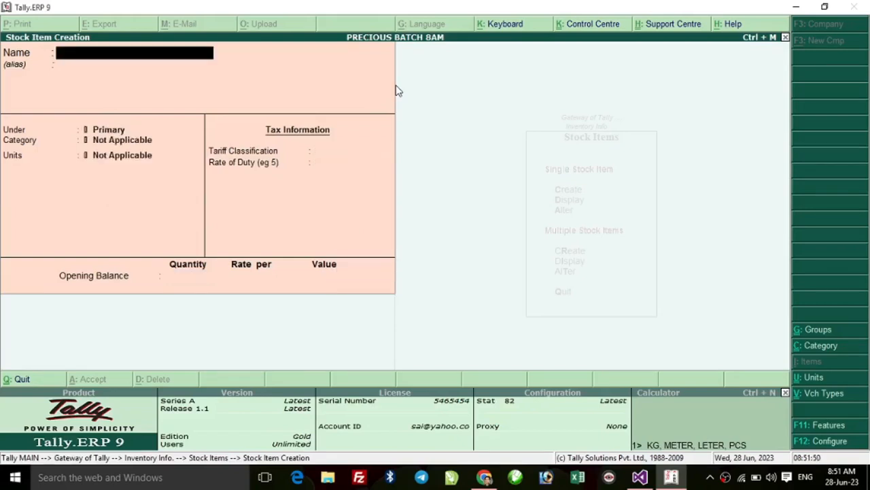
# Name the next stock item MOUSE USB TVS, without an alias, and place it under the stock group COMPUTER.
pyautogui.write('MOUSE USB DELL')
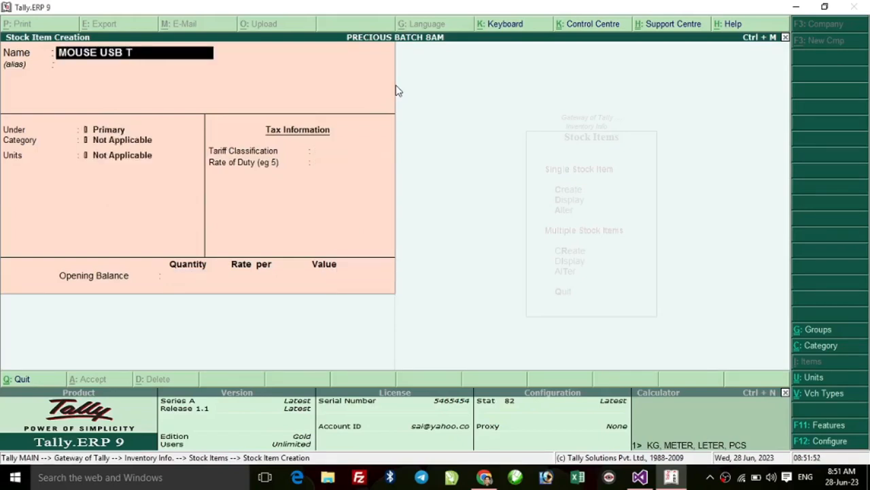
pyautogui.press('Return')
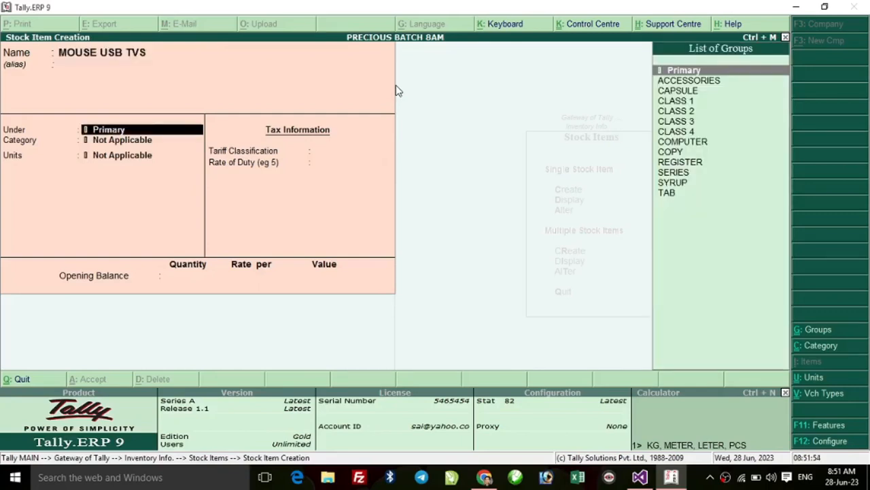
pyautogui.press('Down')
pyautogui.press('Down')
pyautogui.press('Down')
pyautogui.press('Down')
pyautogui.press('Down')
pyautogui.press('Down')
pyautogui.press('Down')
pyautogui.press('Return')
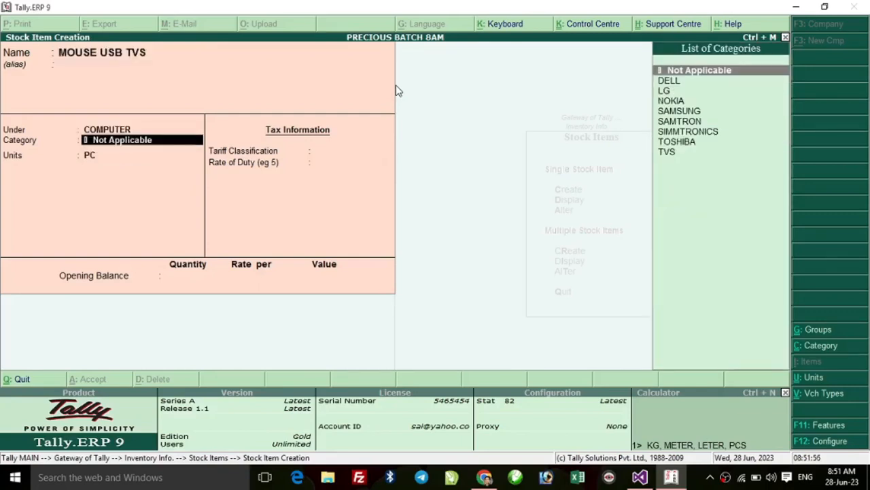
# Assign the category TVS to the MOUSE USB TVS item.
pyautogui.press('Down')
pyautogui.press('Down')
pyautogui.press('Down')
pyautogui.press('Down')
pyautogui.press('Down')
pyautogui.press('Down')
pyautogui.press('Down')
pyautogui.press('Down')
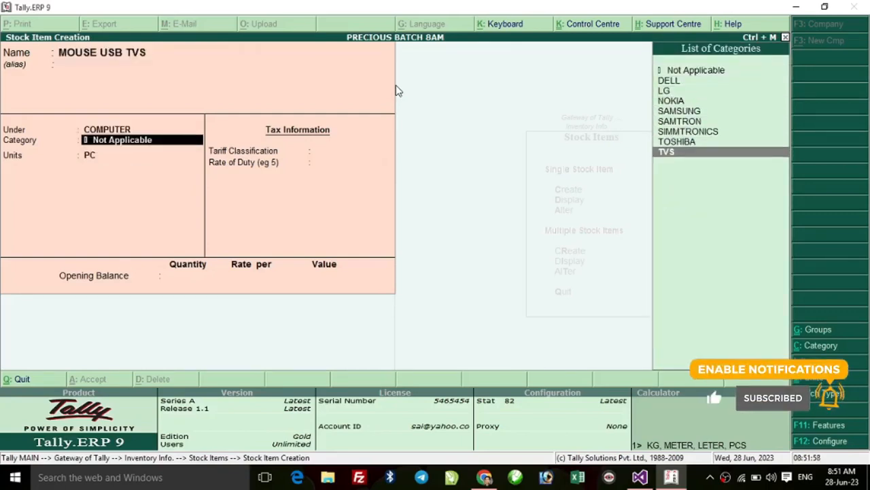
pyautogui.press('Return')
# Keep PC as the TVS mouse's unit, set its tariff classification to Not Applicable, and save it without an opening balance.
pyautogui.press('Return')
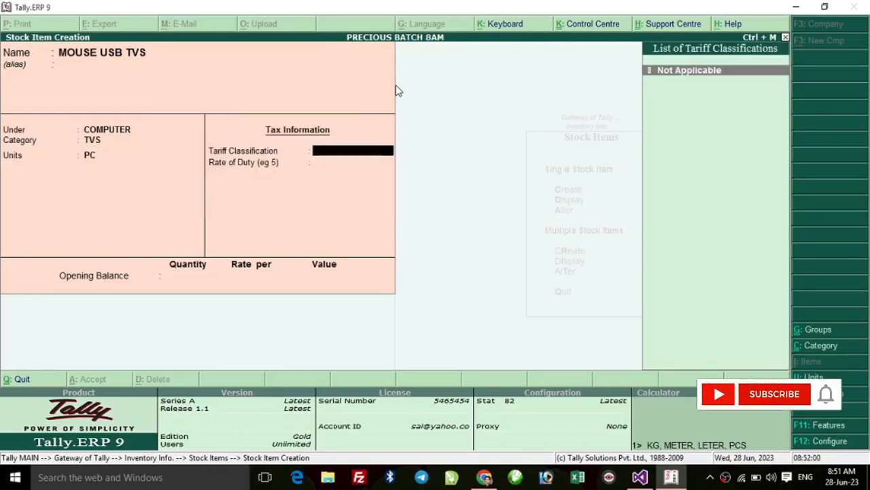
pyautogui.press('Return')
pyautogui.press('Return')
pyautogui.press('Return')
pyautogui.press('Return')
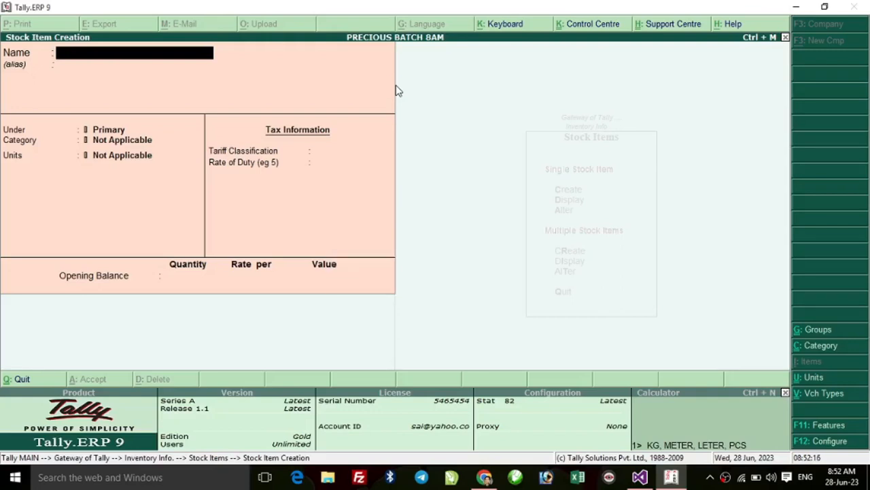
# Leave stock item creation and look through the list of single stock items available for display.
pyautogui.press('Escape')
pyautogui.press('Down')
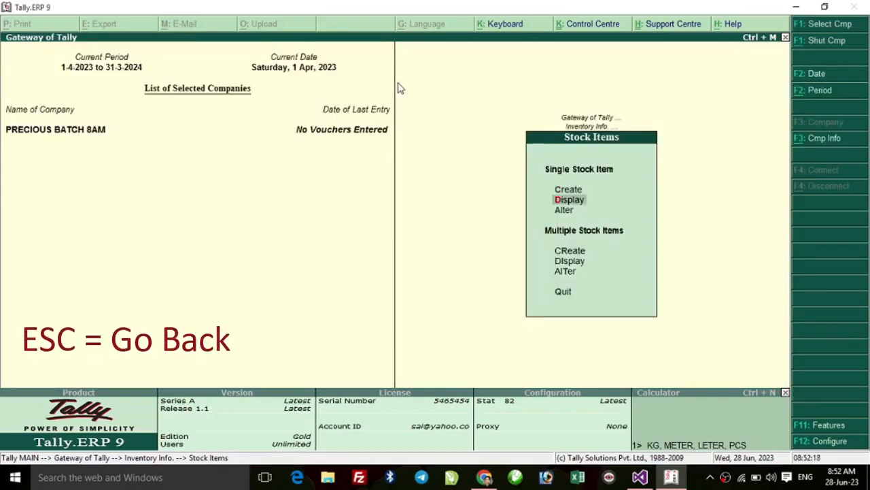
pyautogui.press('Return')
pyautogui.press('Down')
pyautogui.press('Down')
pyautogui.press('Down')
pyautogui.press('Down')
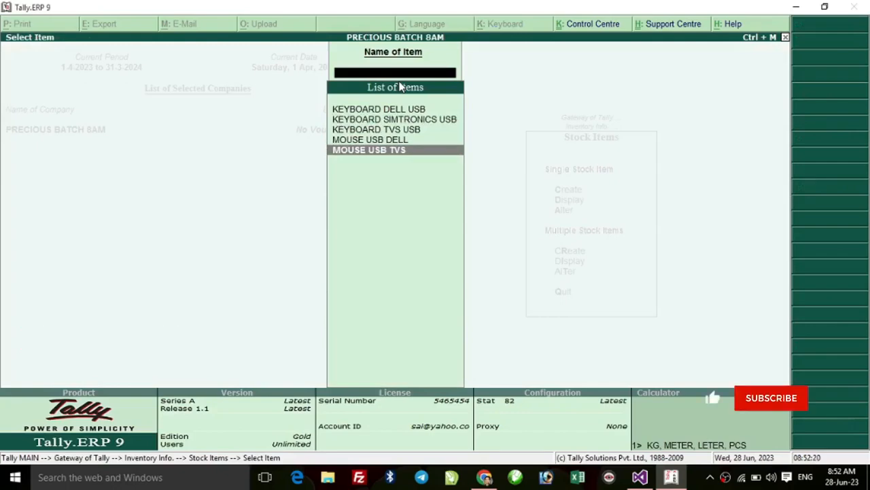
pyautogui.press('Escape')
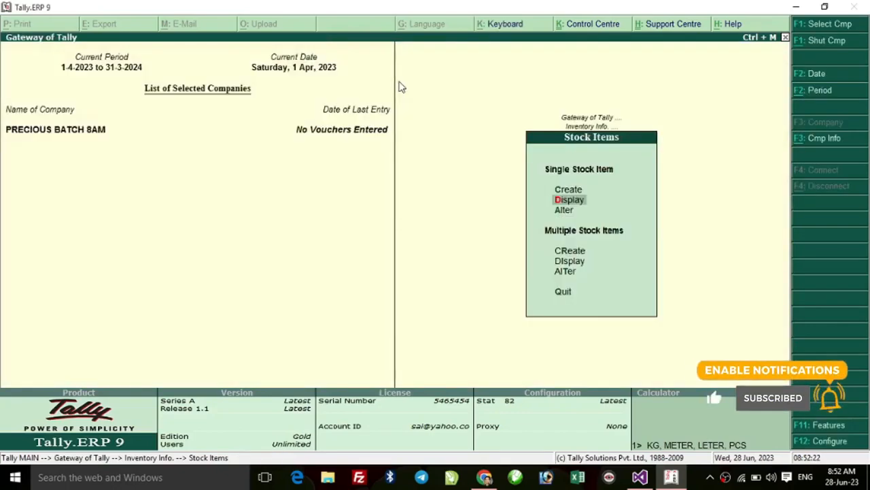
# View the list of single stock items available for alteration, and return to the Gateway of Tally.
pyautogui.press('Down')
pyautogui.press('Return')
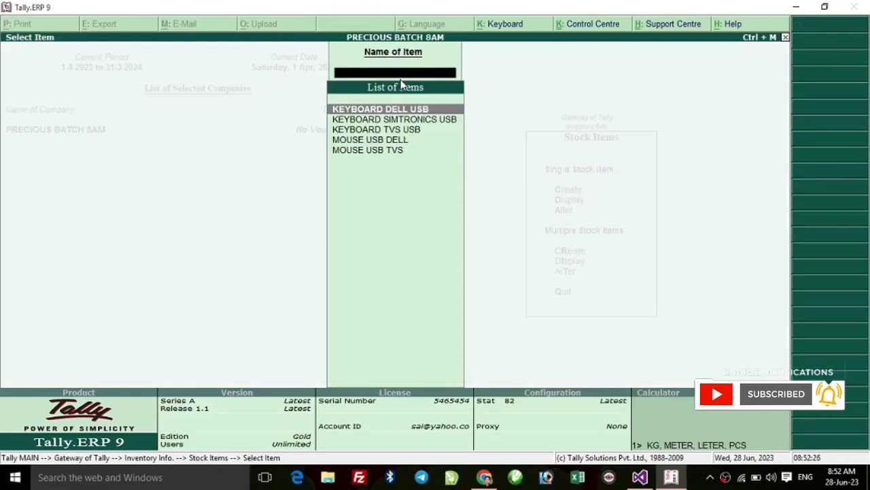
pyautogui.press('Escape')
pyautogui.press('Escape')
pyautogui.press('Escape')
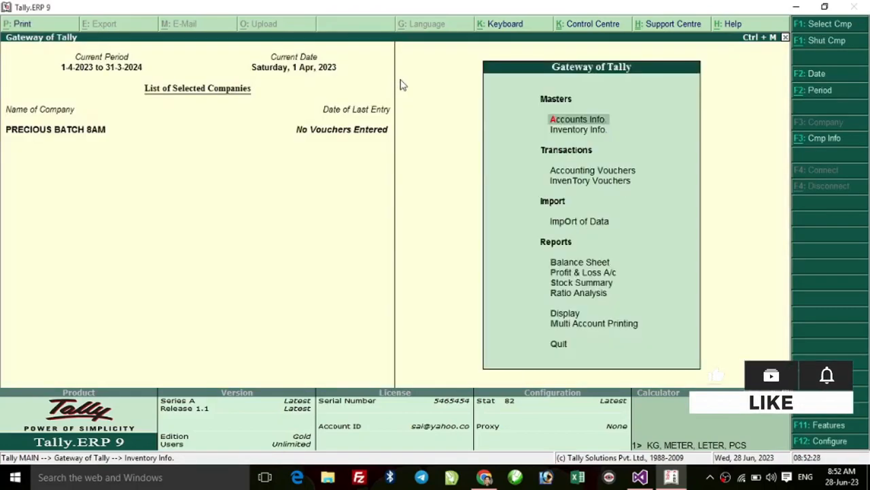
# Reopen Inventory Info and review its master types: stock groups, stock categories, stock items and units of measure.
pyautogui.press('Down')
pyautogui.press('Return')
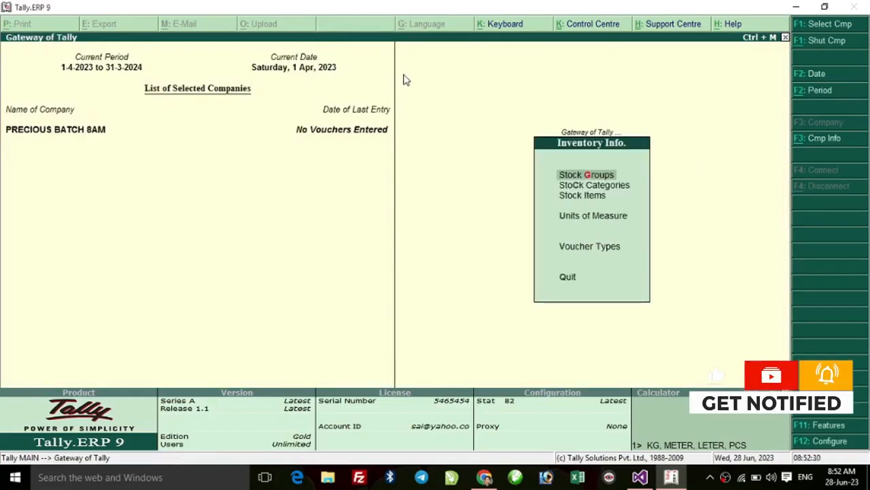
pyautogui.press('Down')
pyautogui.press('Down')
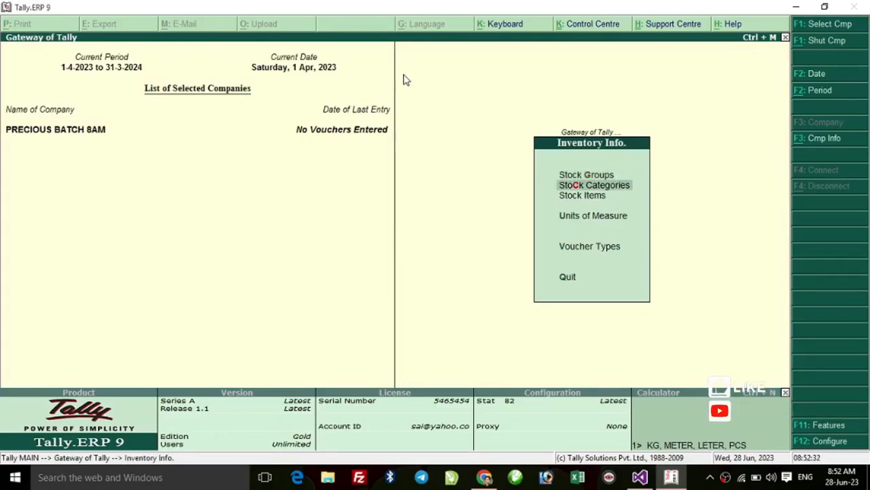
pyautogui.press('Down')
pyautogui.press('Up')
pyautogui.press('Up')
pyautogui.press('Up')
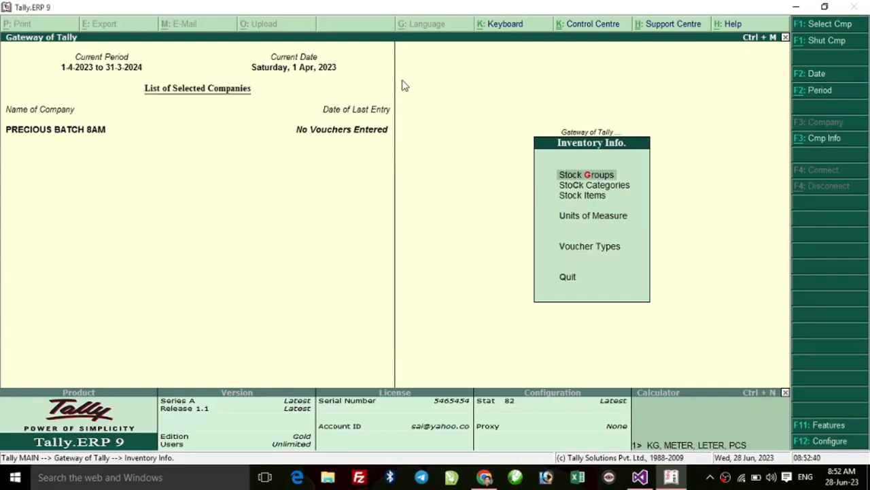
pyautogui.press('Down')
pyautogui.press('Down')
pyautogui.press('Down')
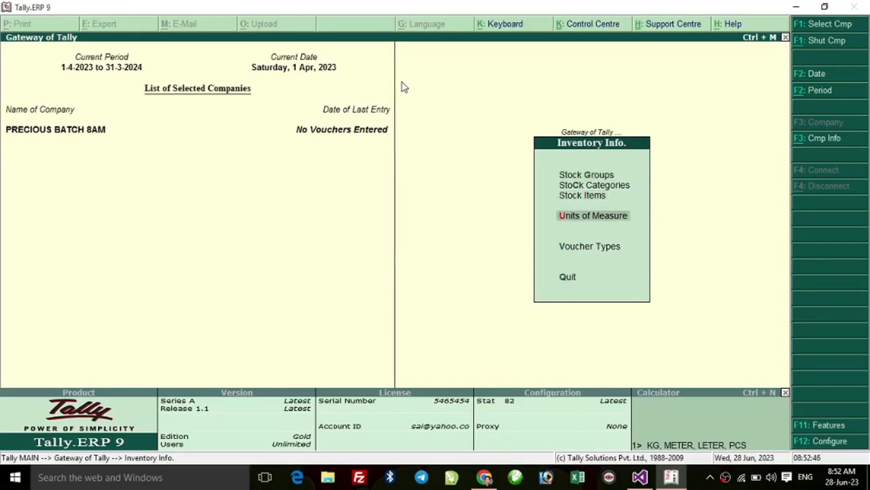
pyautogui.press('Up')
pyautogui.press('Up')
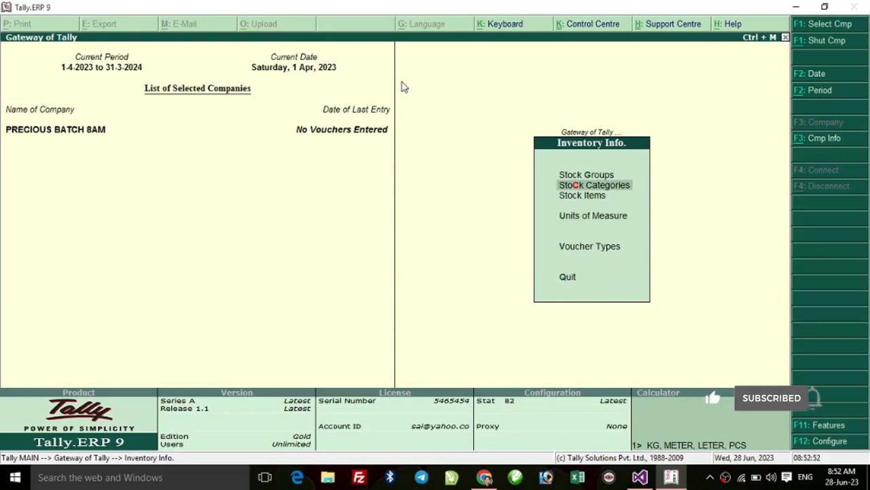
pyautogui.press('Down')
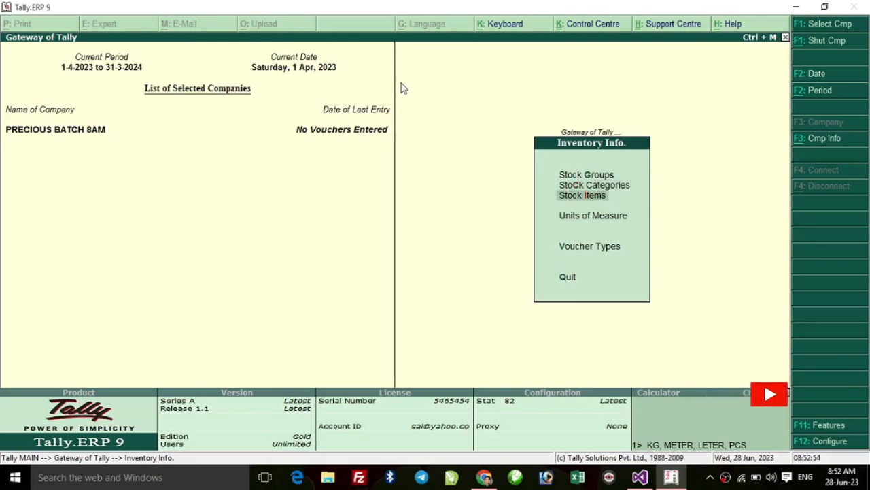